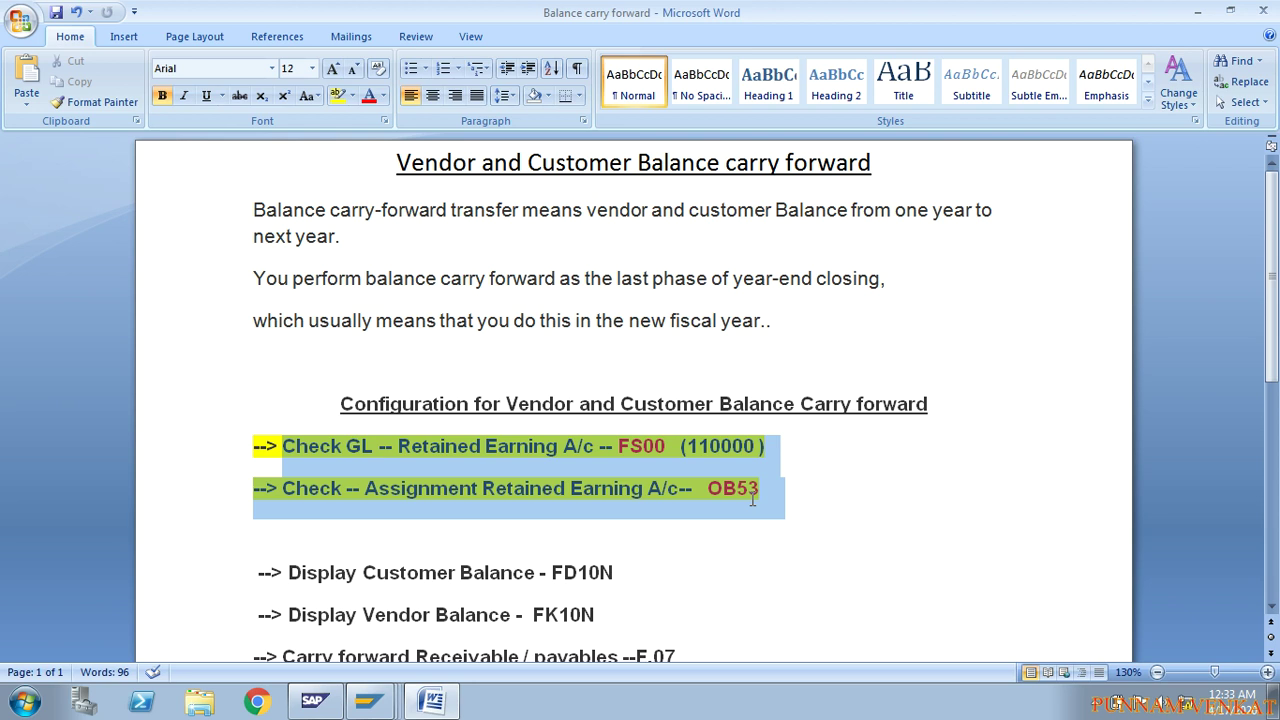
Review the retained earnings checks for FS00 and OB53 in the balance carry-forward notes
left_click_drag(752, 499, 753, 499)
left_click(723, 490)
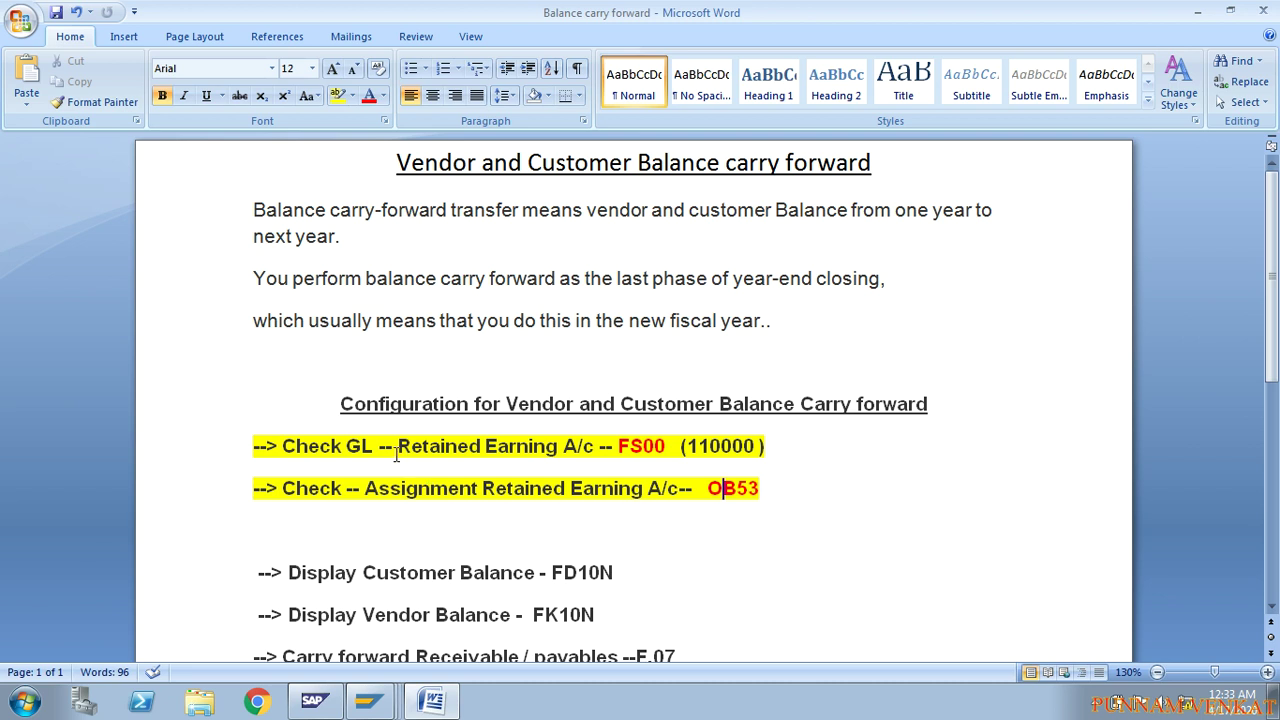
left_click_drag(396, 452, 523, 451)
left_click(523, 451)
left_click_drag(283, 450, 767, 497)
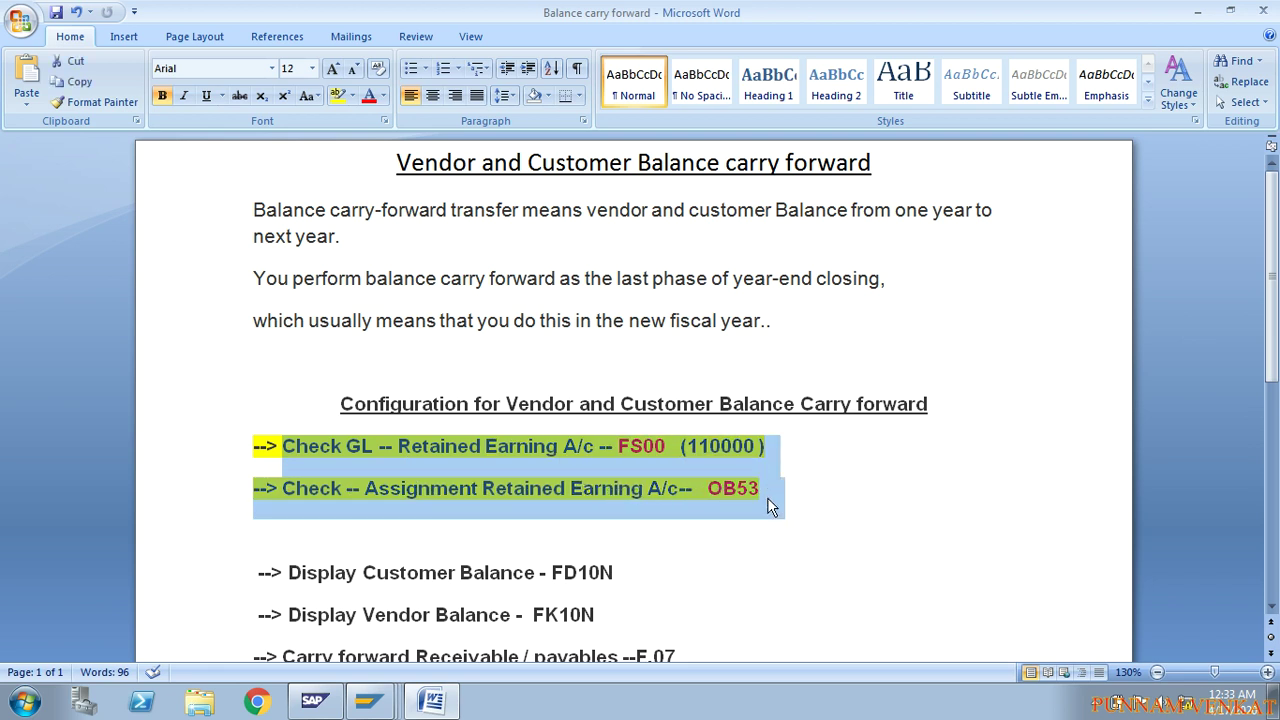
left_click(1098, 704)
left_click(822, 528)
left_click(612, 446)
left_click_drag(613, 446, 665, 450)
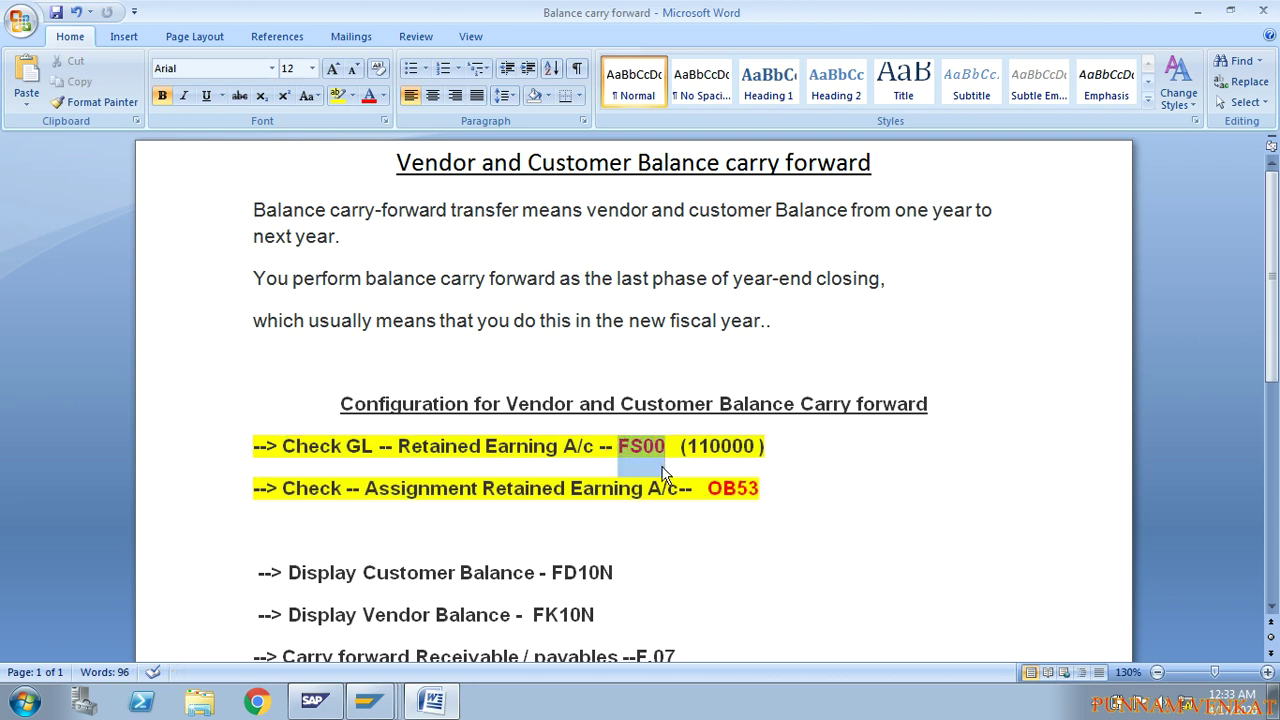
Switch to SAP and open transaction FS00 for central G/L account maintenance
left_click(357, 707)
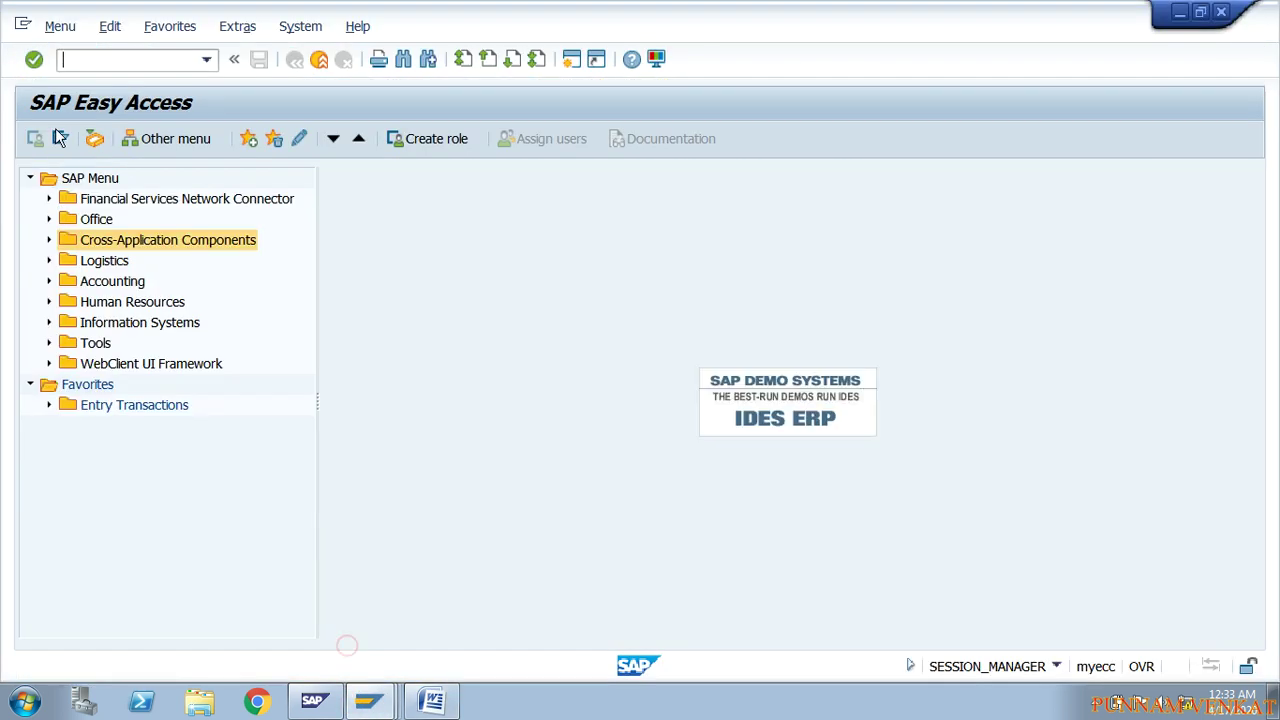
left_click(73, 60)
type("FS00")
key("BackSpace")
key("BackSpace")
type("00")
key("Return")
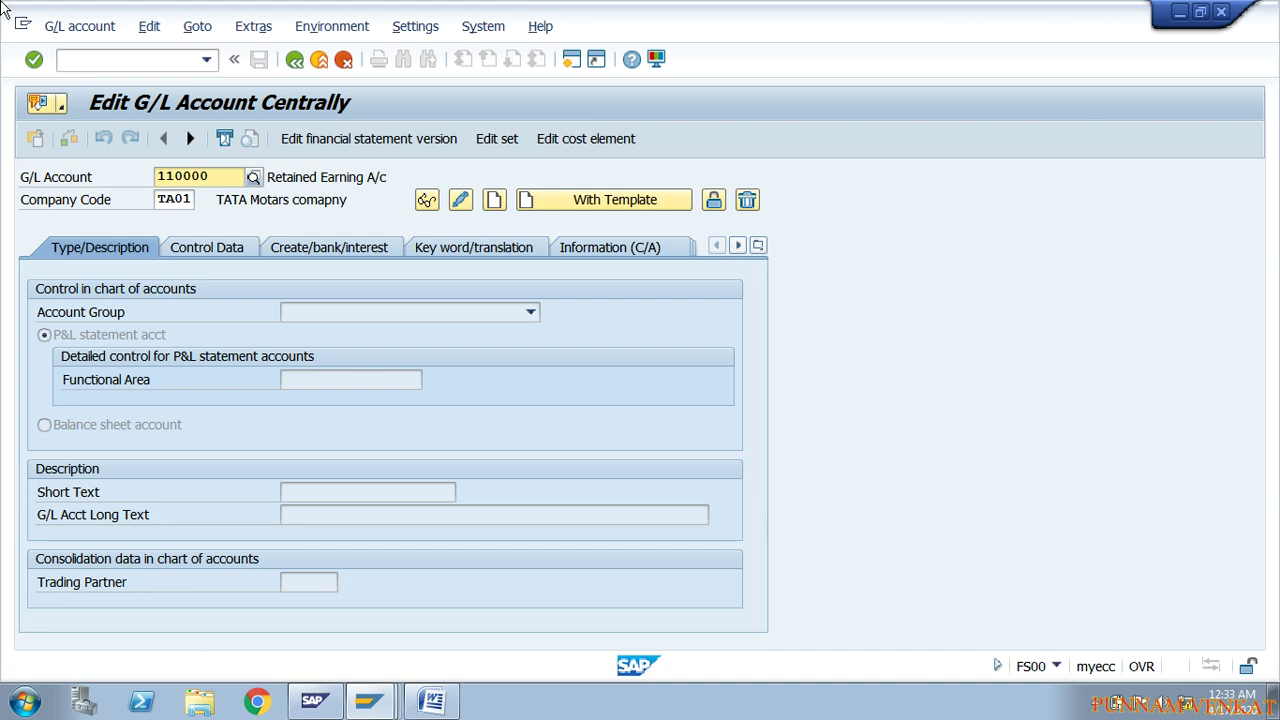
Enter G/L account 110000 with company code TA01 and show its master data in display mode
key("BackSpace")
key("BackSpace")
key("BackSpace")
key("BackSpace")
key("BackSpace")
key("BackSpace")
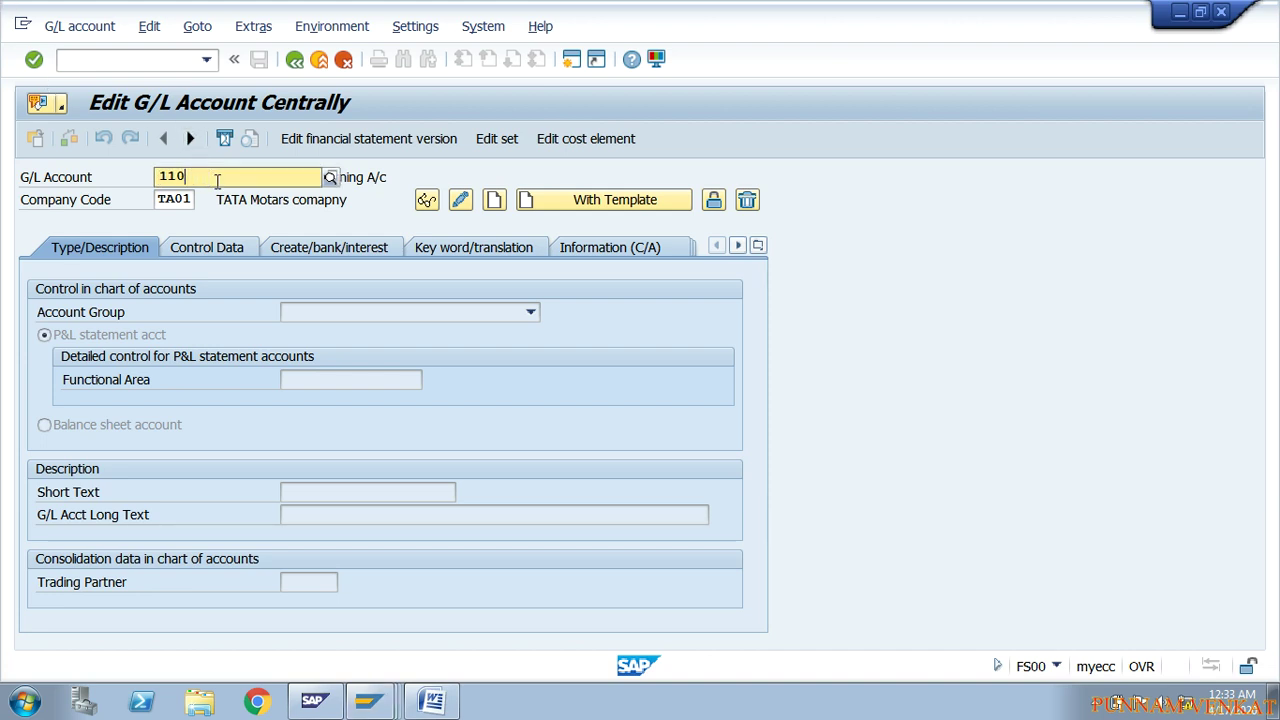
type("110000")
key("Return")
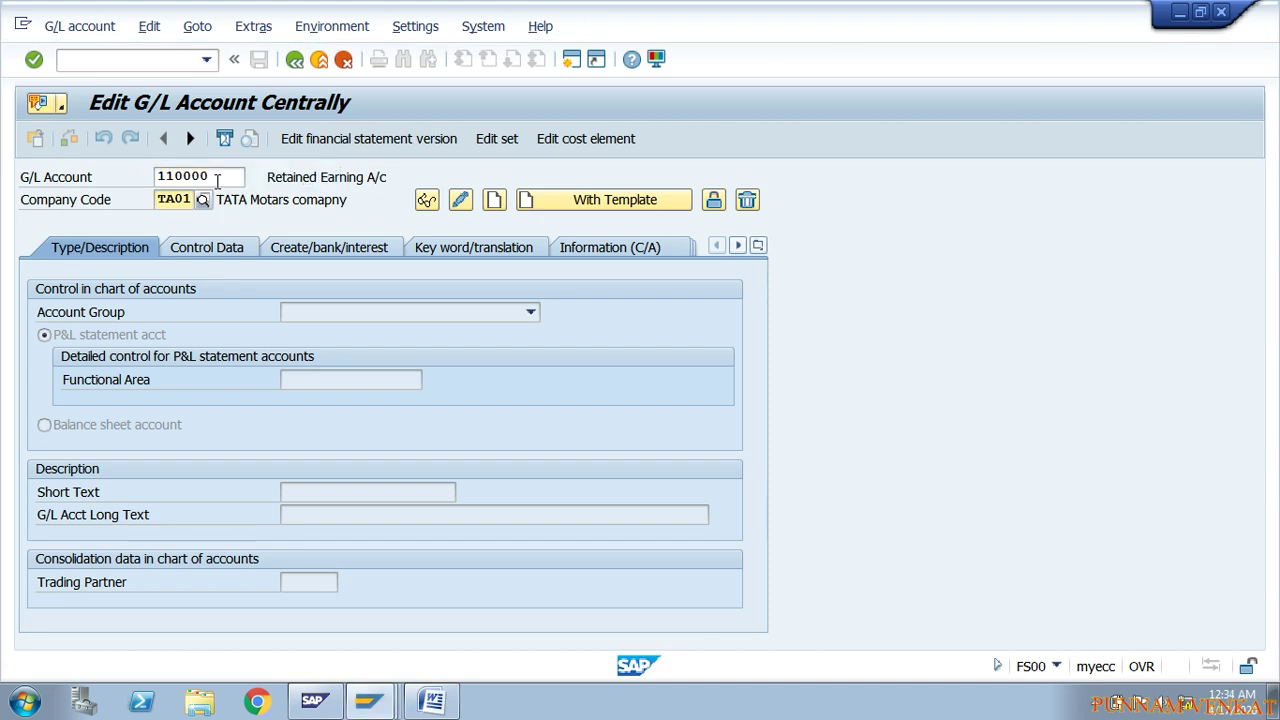
left_click(189, 199)
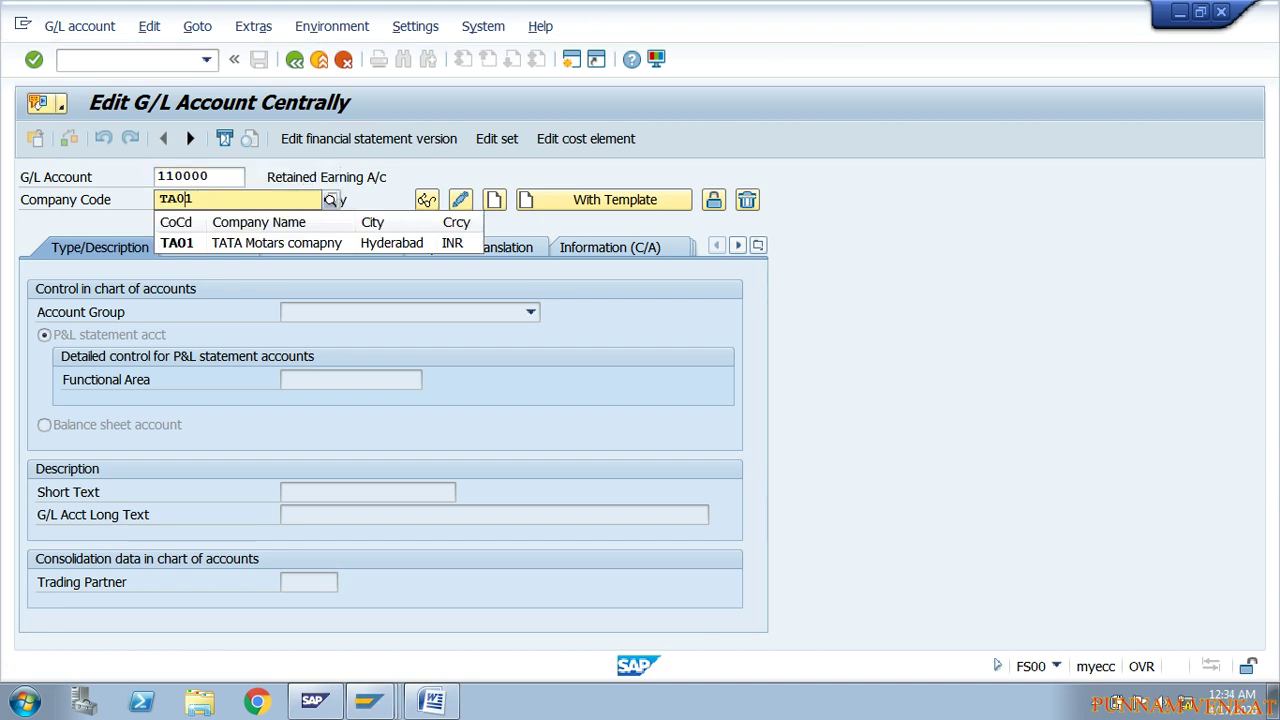
type("1")
key("Return")
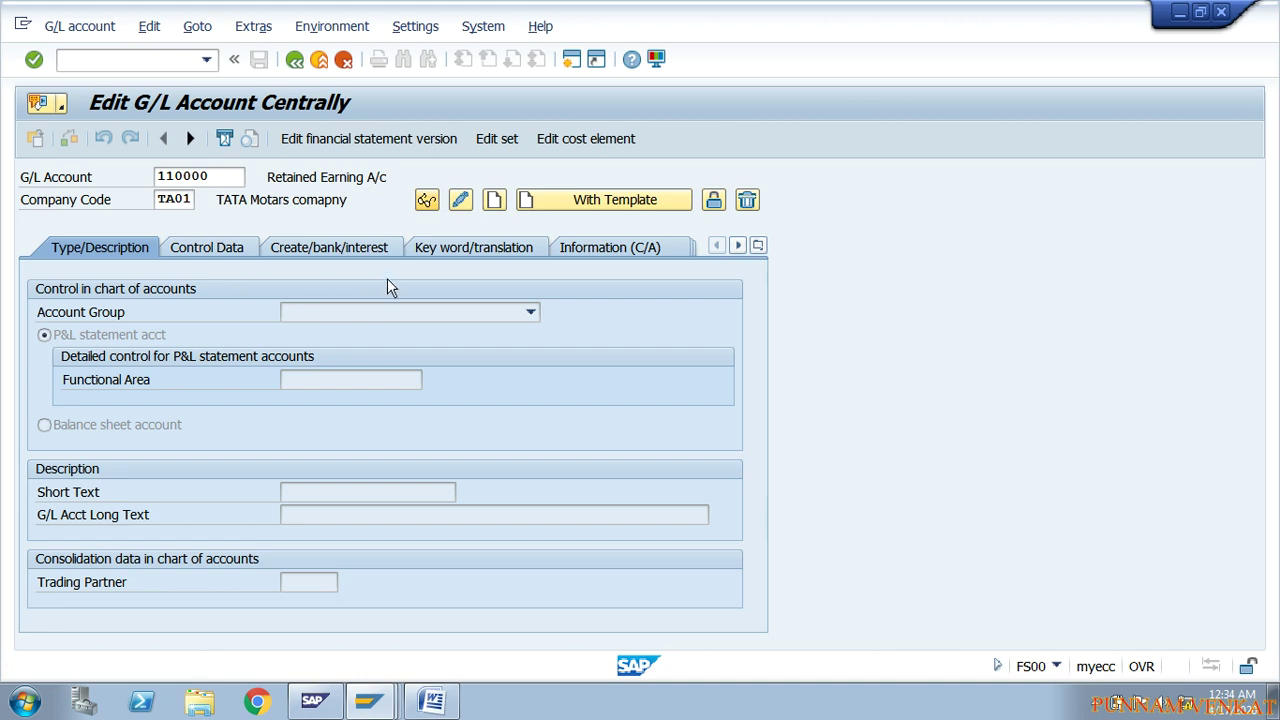
left_click(433, 200)
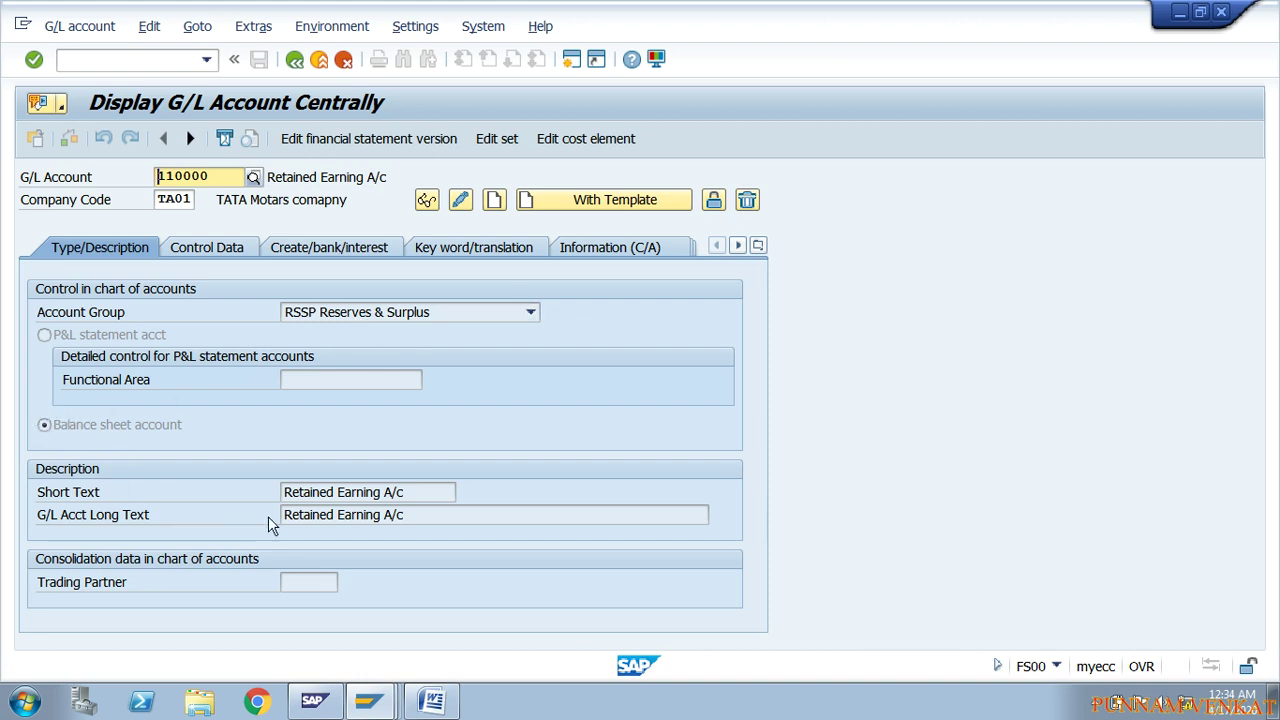
Examine the retained earnings account's short and long texts and its control data, including account currency, line item display and sort key
left_click_drag(284, 492, 314, 514)
left_click(398, 492)
left_click(314, 514)
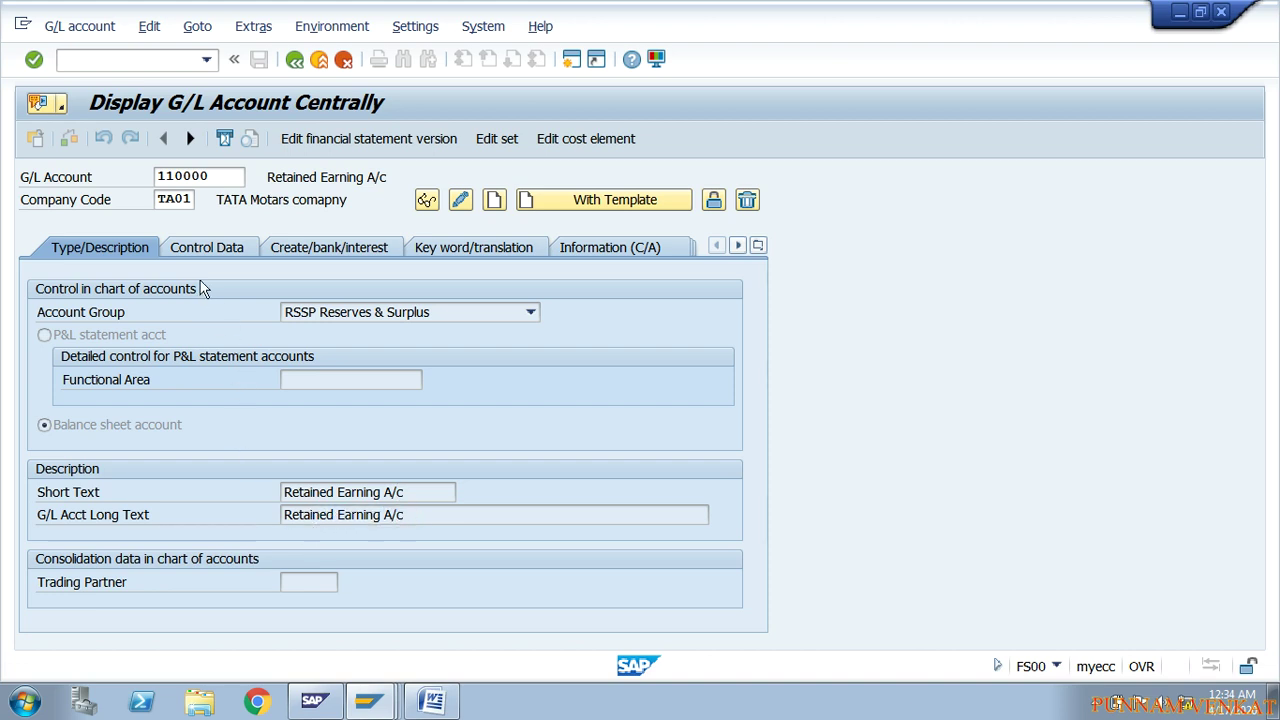
left_click(204, 252)
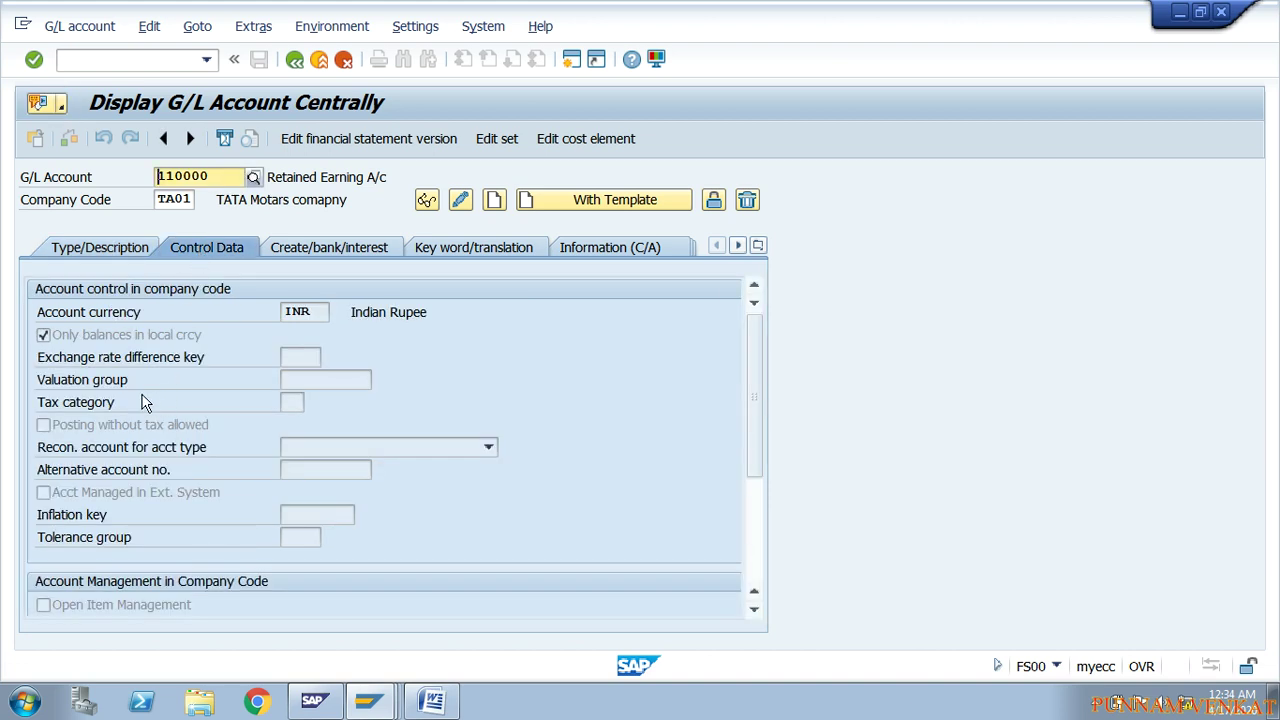
left_click(298, 316)
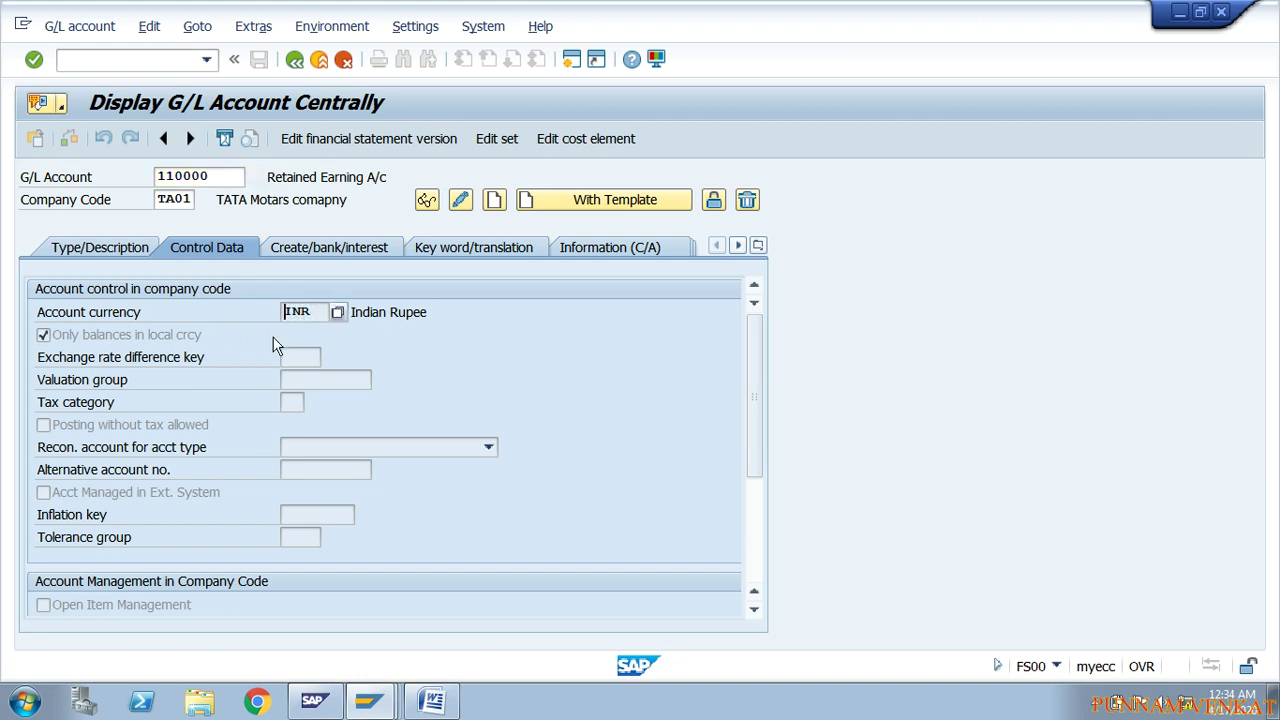
scroll(754, 406, "down", 2)
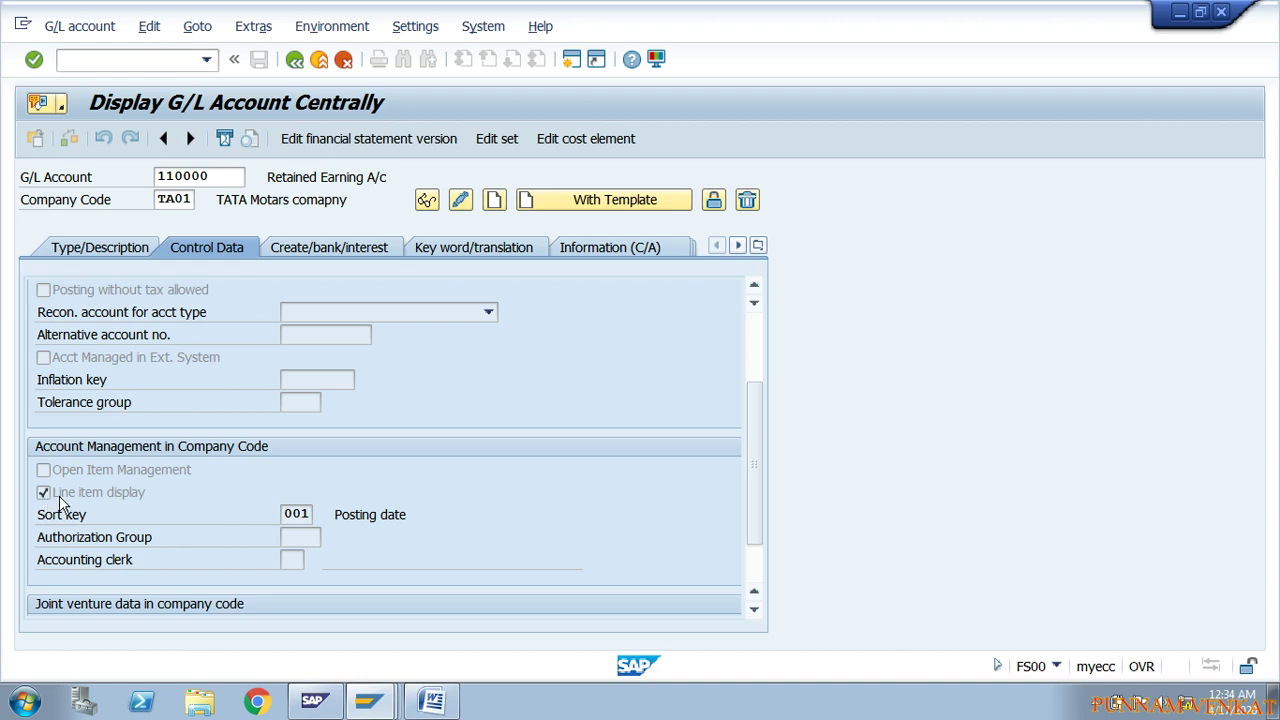
left_click(286, 516)
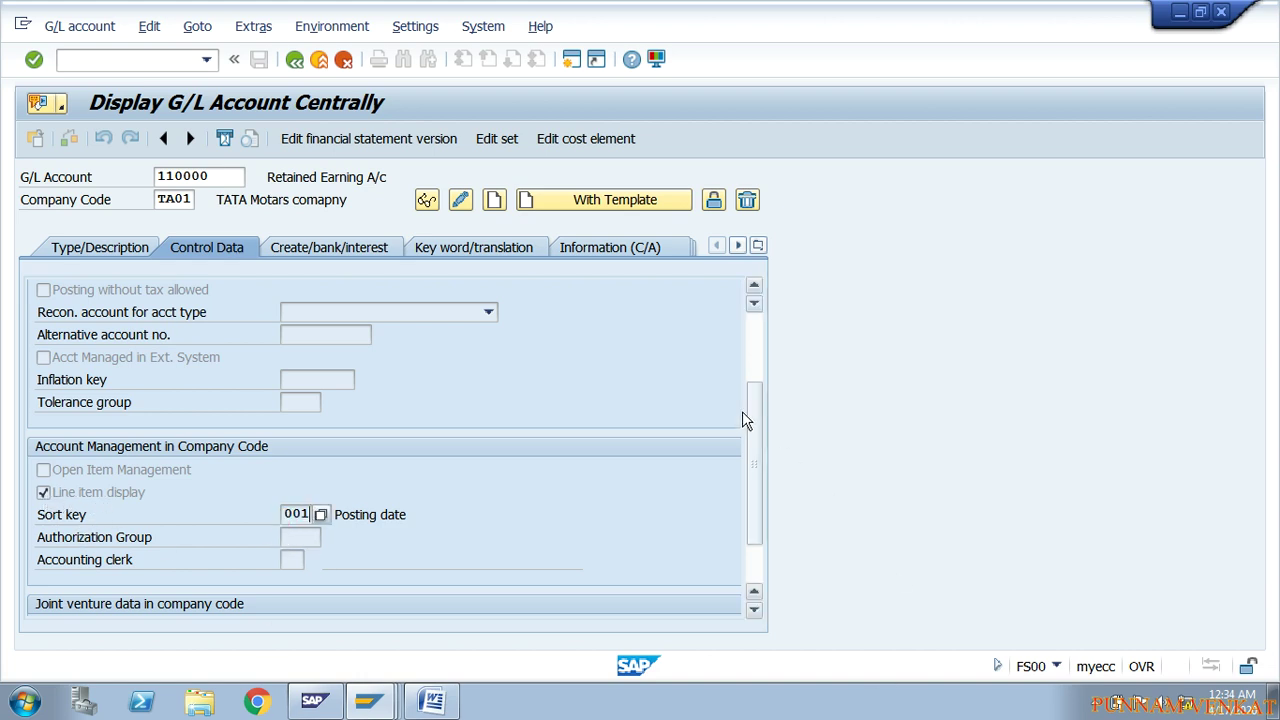
Examine the account's document creation settings, including the field status group and the automatic posting option
left_click(326, 252)
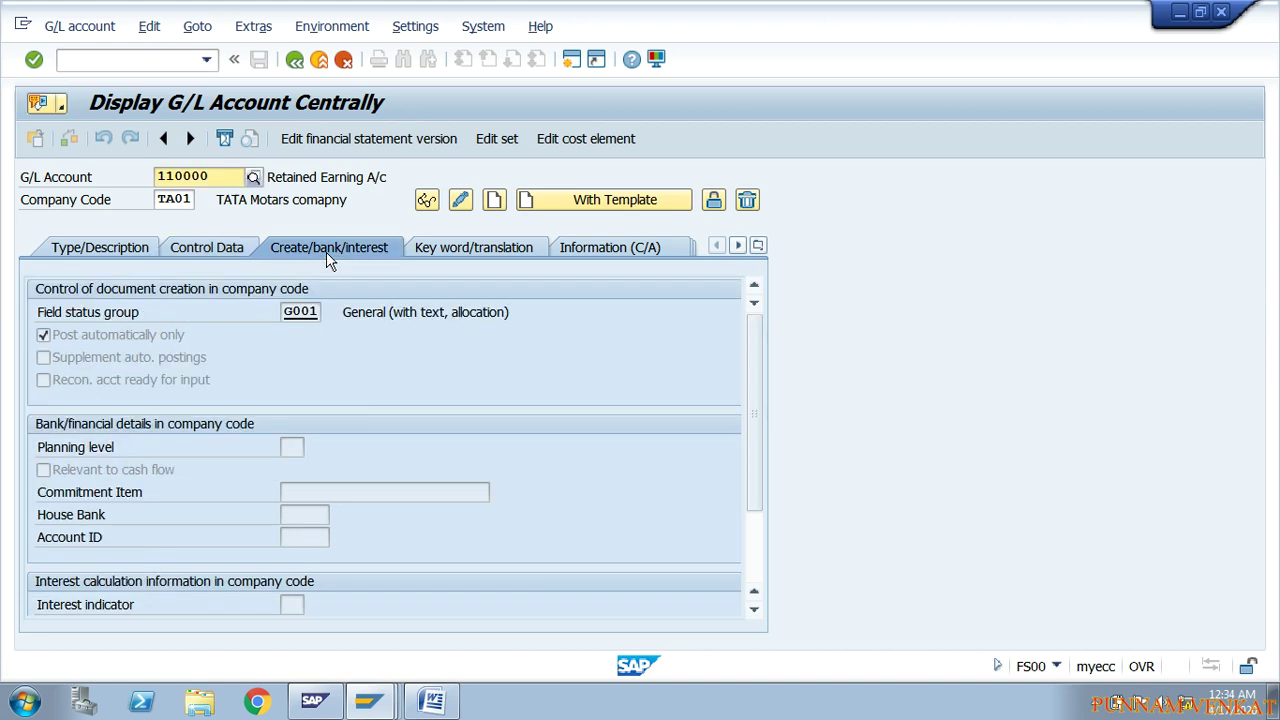
left_click(298, 312)
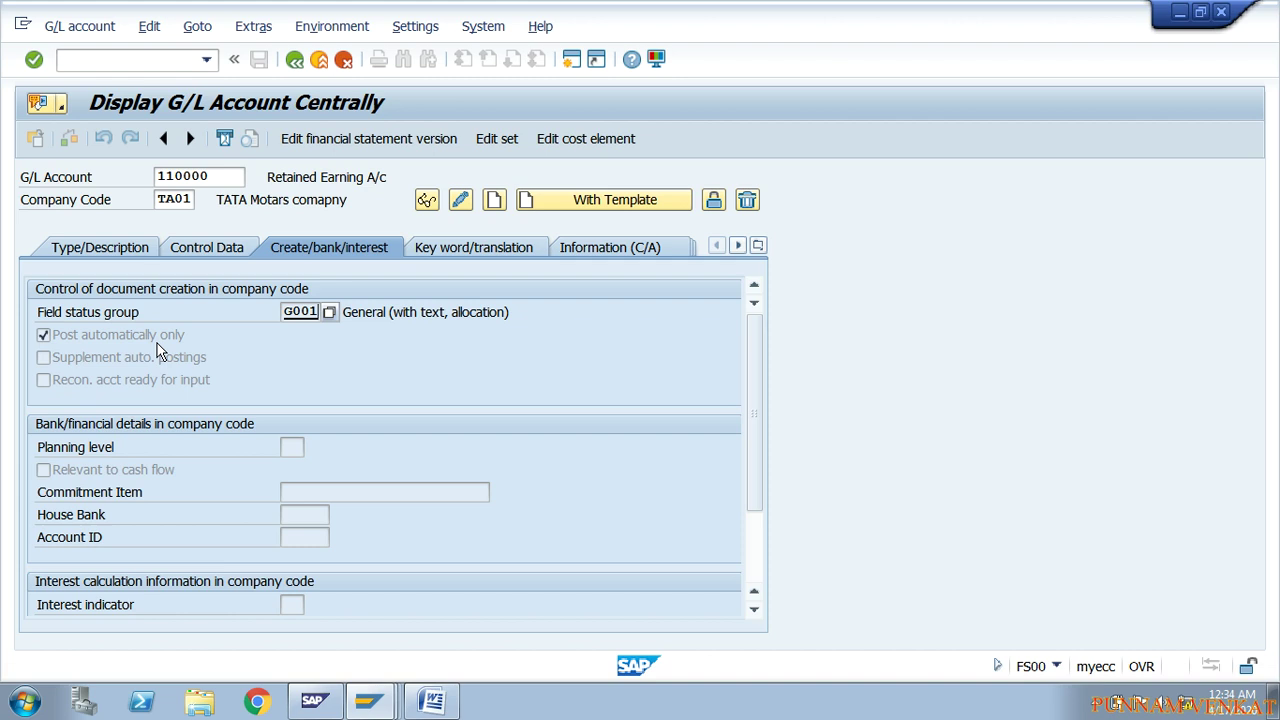
left_click(92, 246)
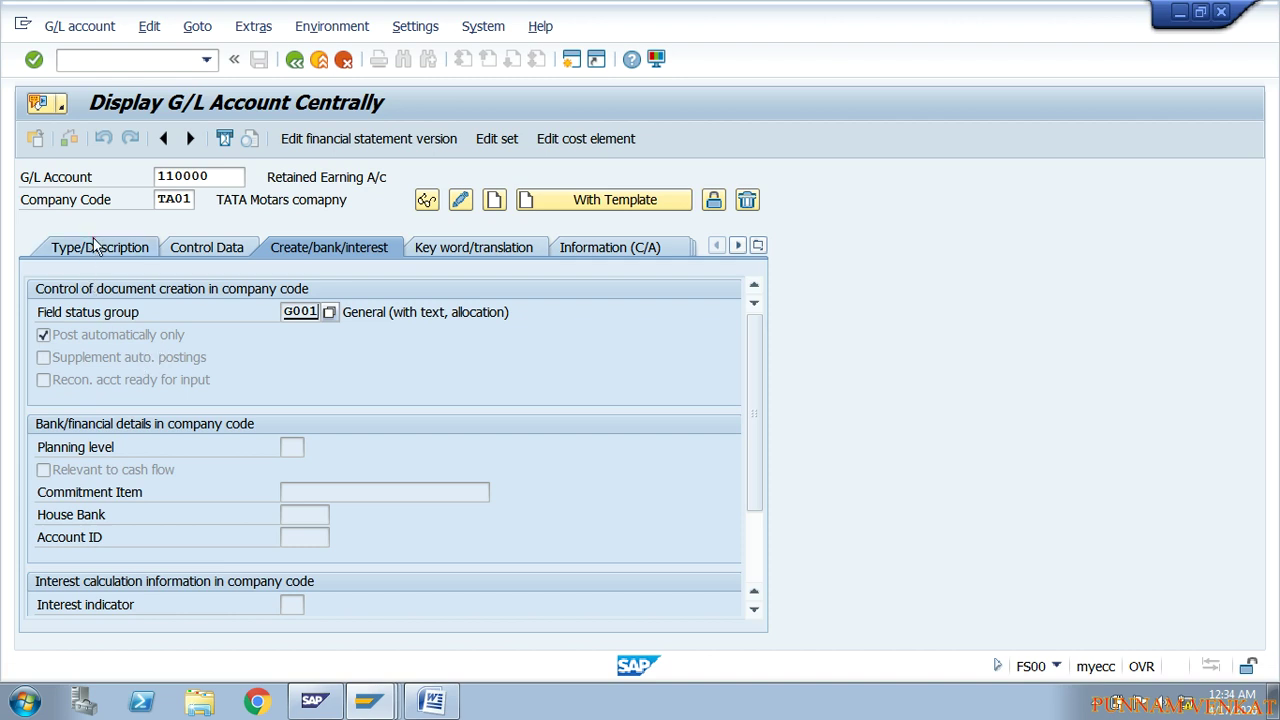
Recheck the FS00 line in the Word notes, return to SAP and leave the G/L account display
left_click(432, 700)
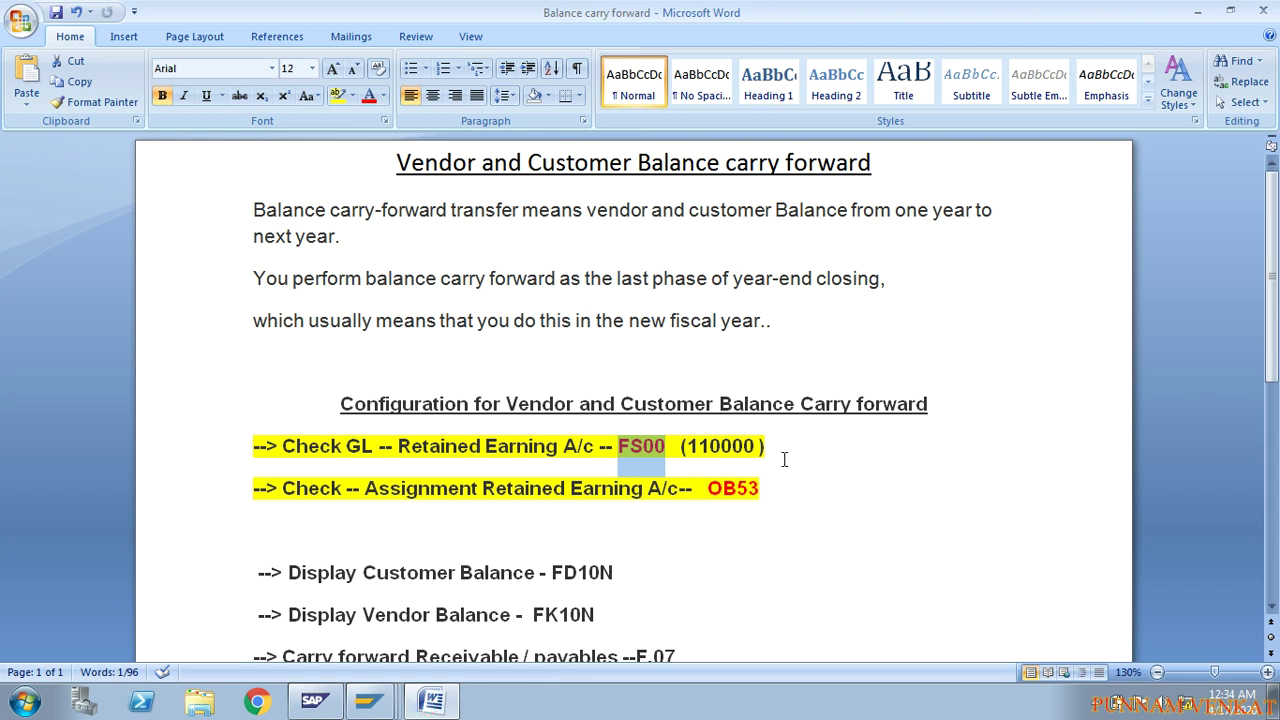
left_click_drag(777, 455, 270, 457)
key("alt+Tab")
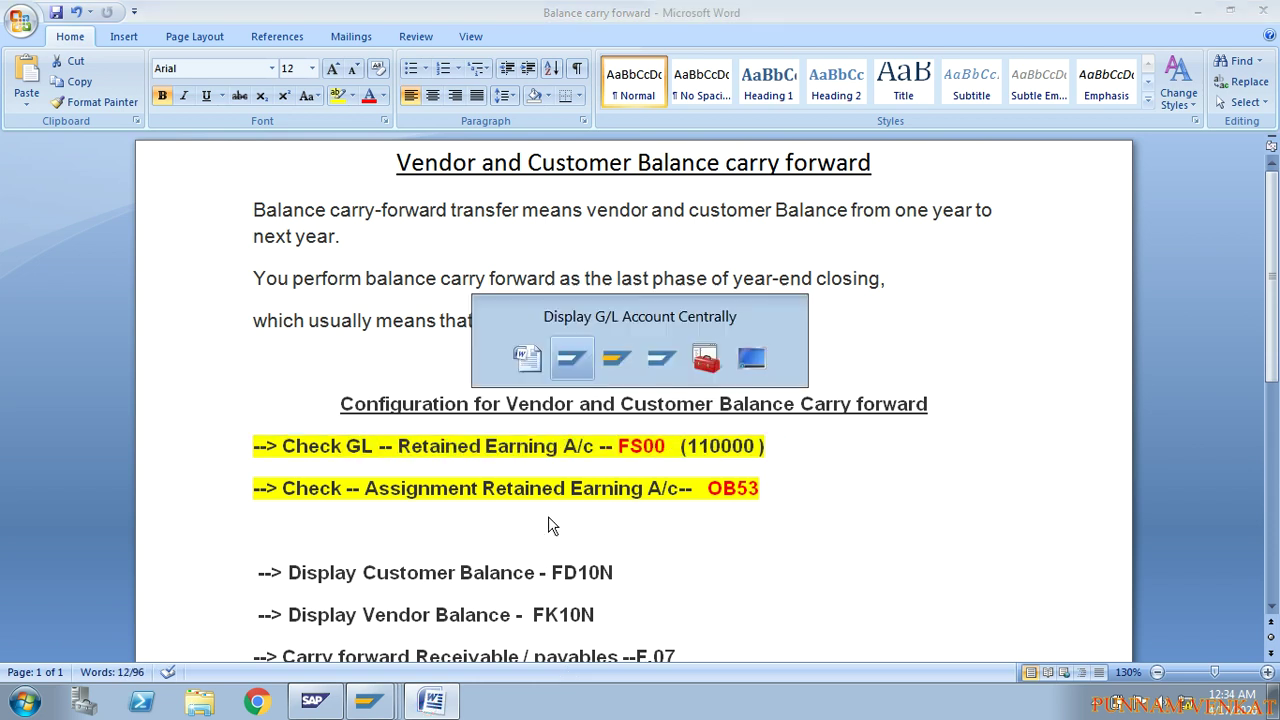
left_click(294, 60)
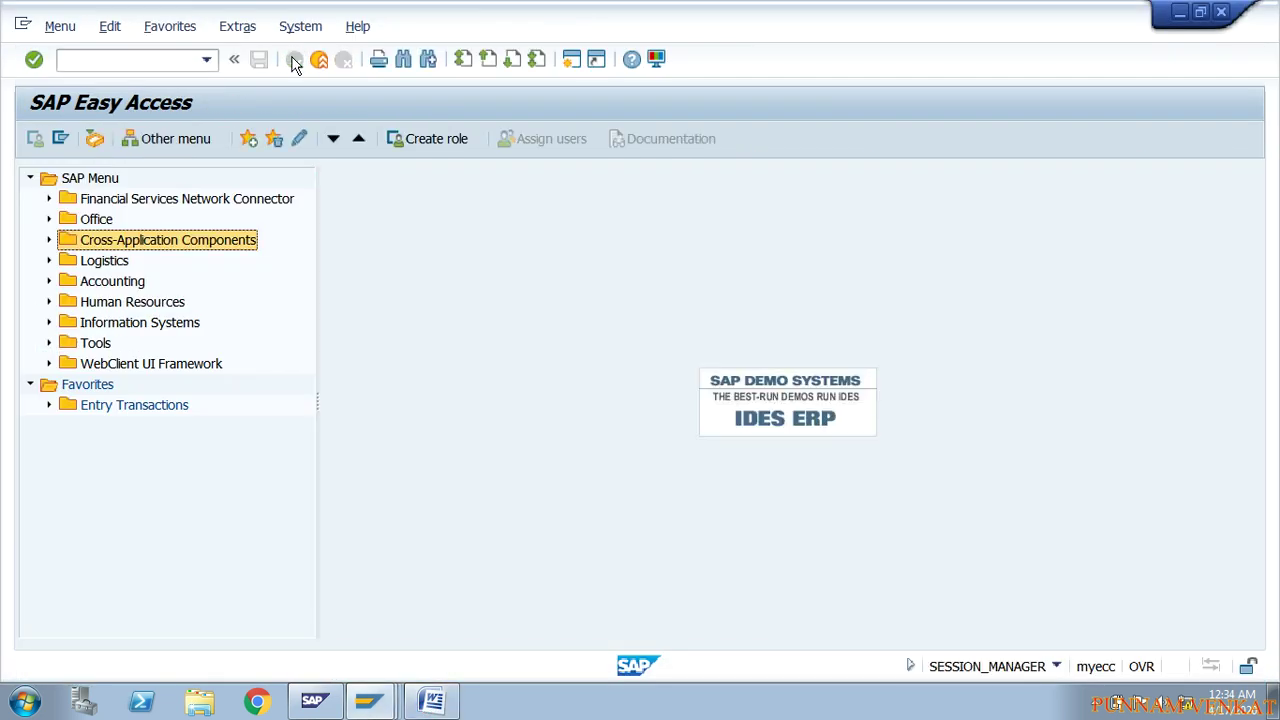
Switch to the Word notes and review the retained earnings assignment check and its transaction code OB53
key("alt+Tab")
left_click(834, 506)
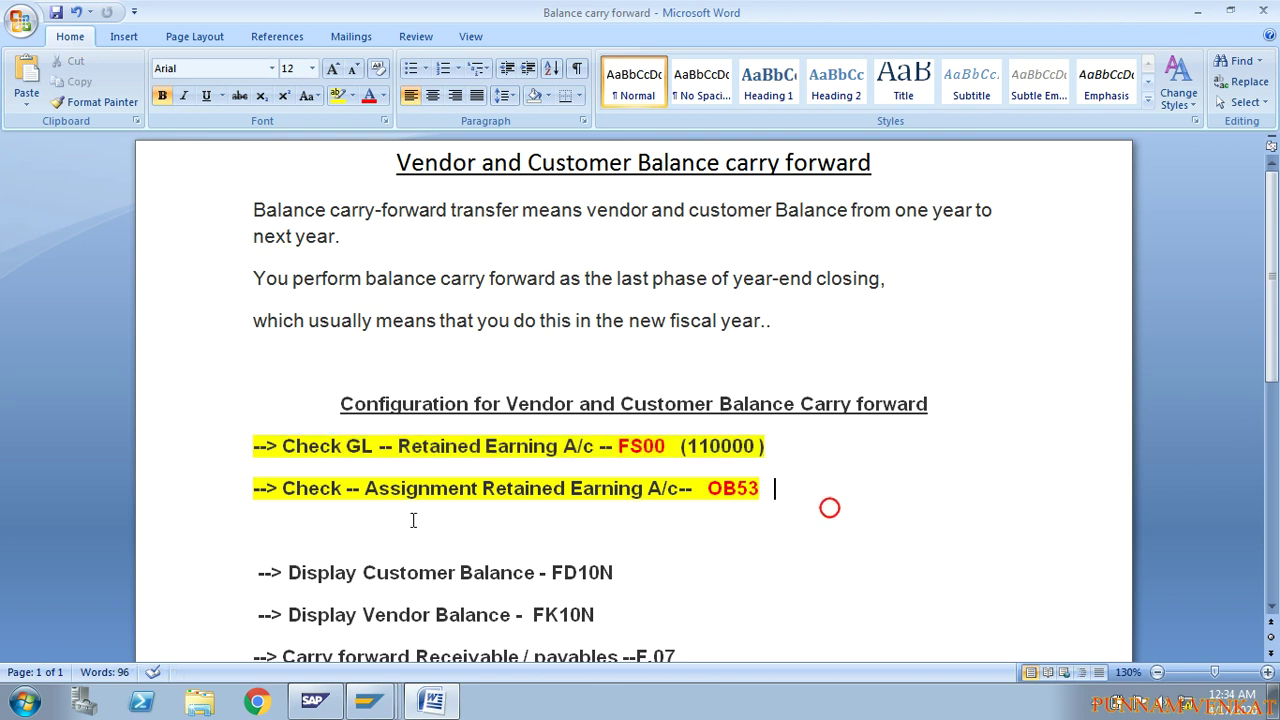
left_click_drag(290, 490, 383, 500)
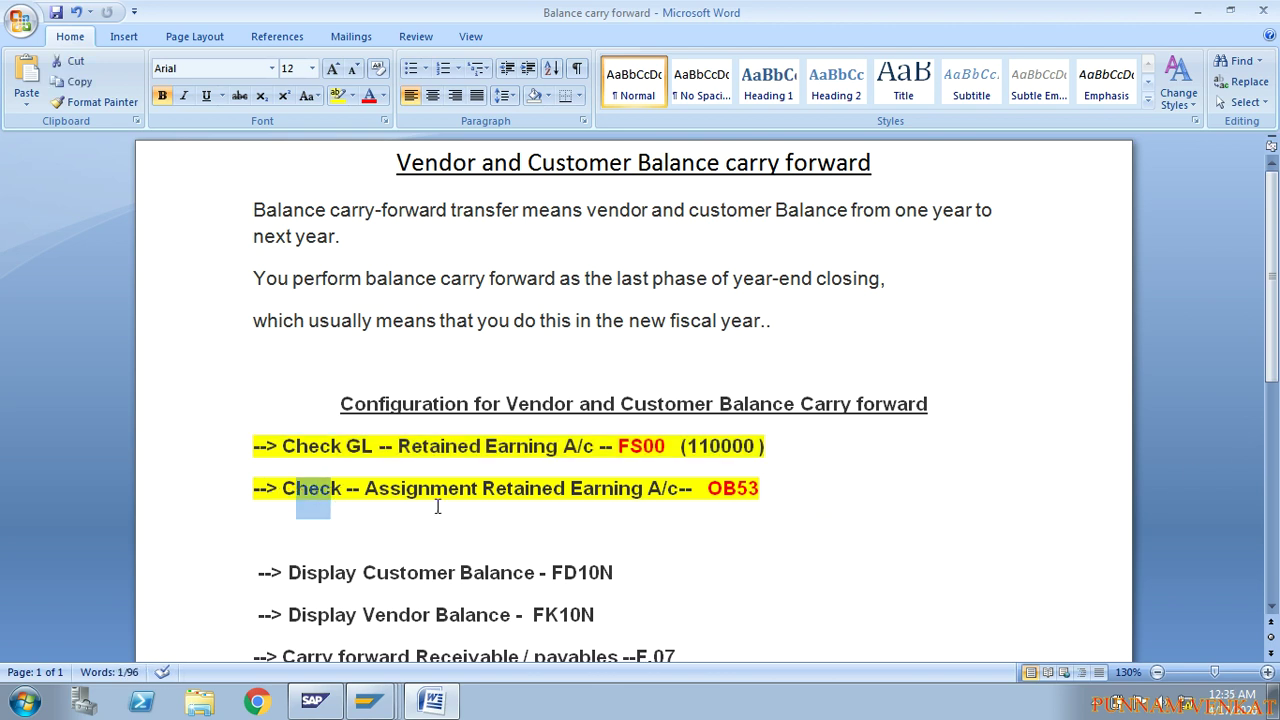
left_click(648, 528)
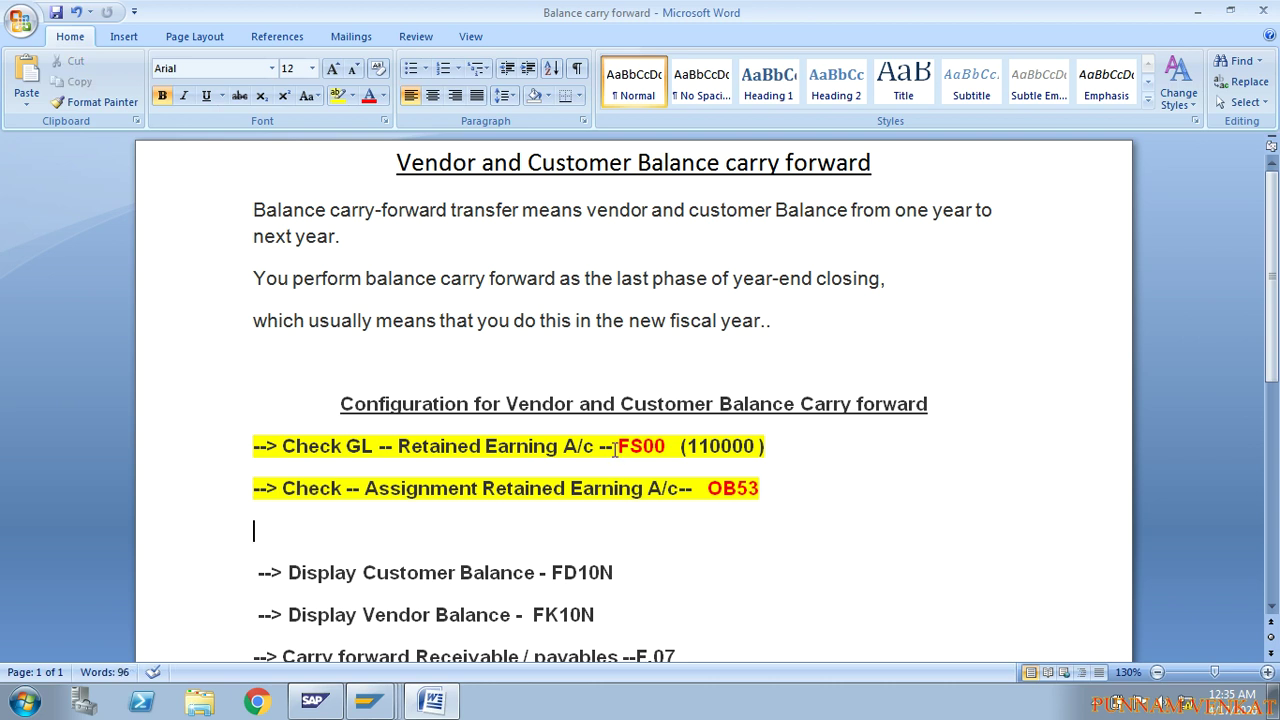
left_click_drag(614, 450, 671, 446)
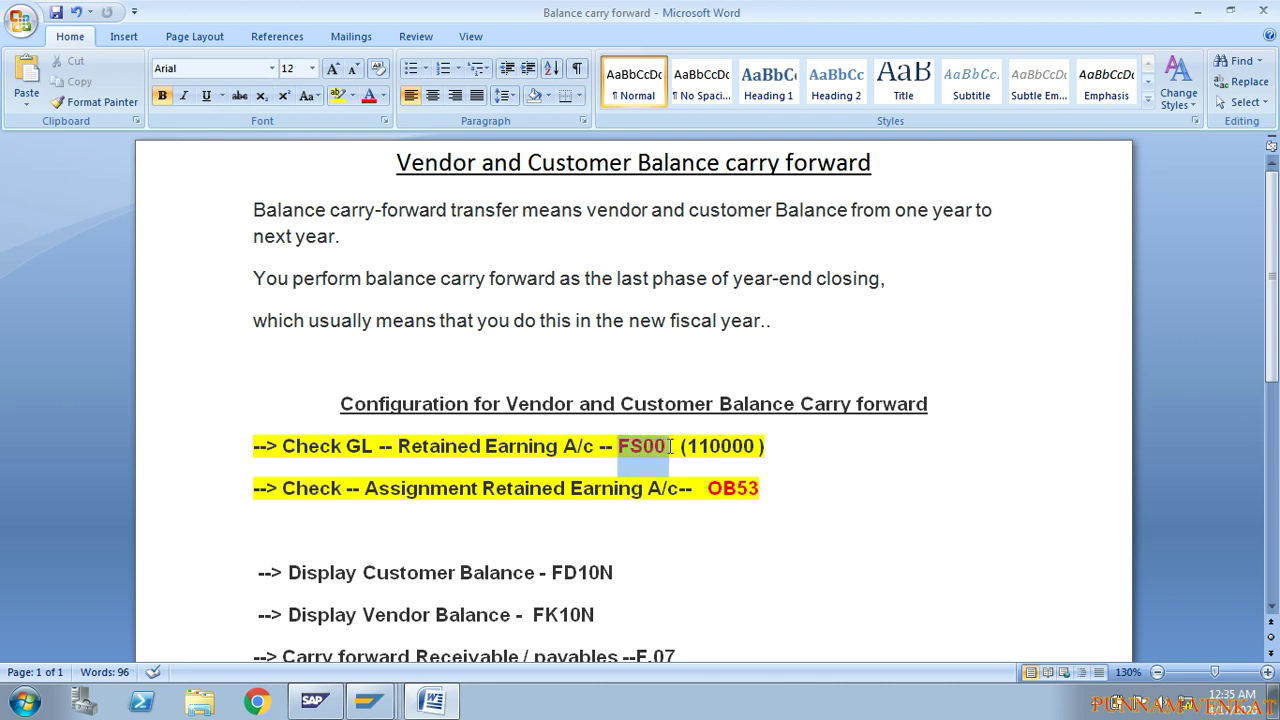
left_click(673, 458)
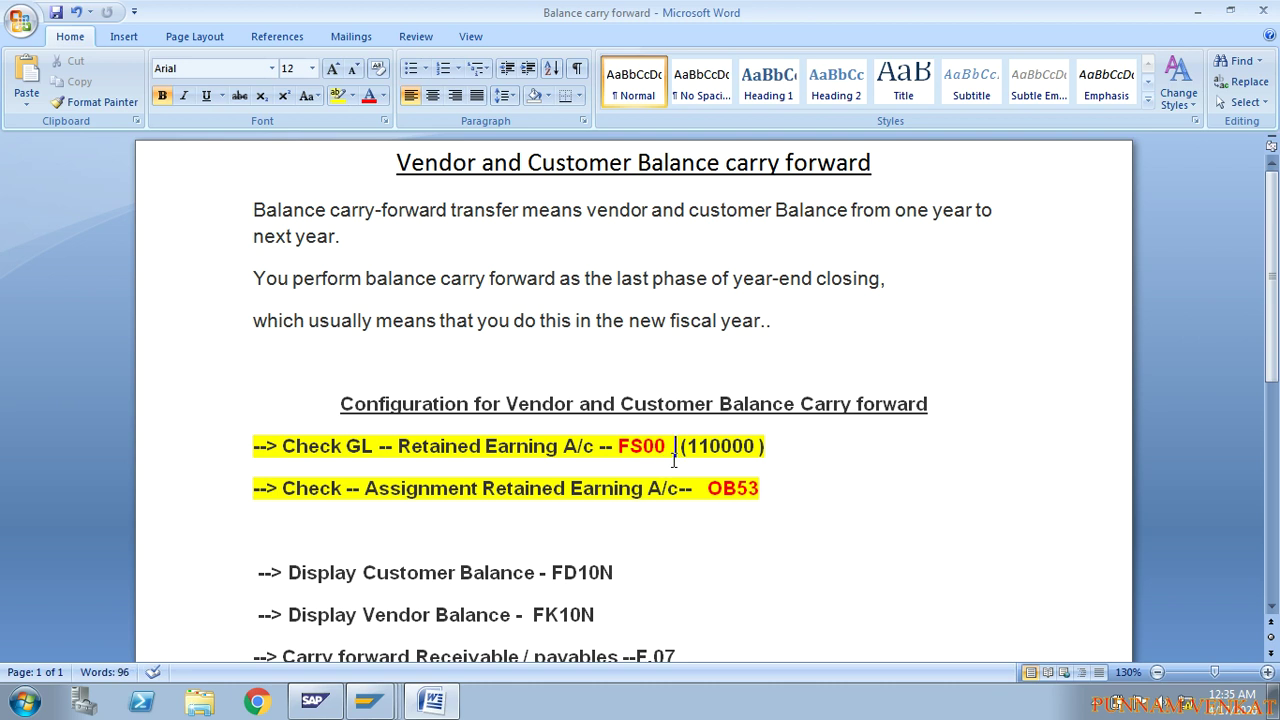
left_click_drag(707, 489, 765, 490)
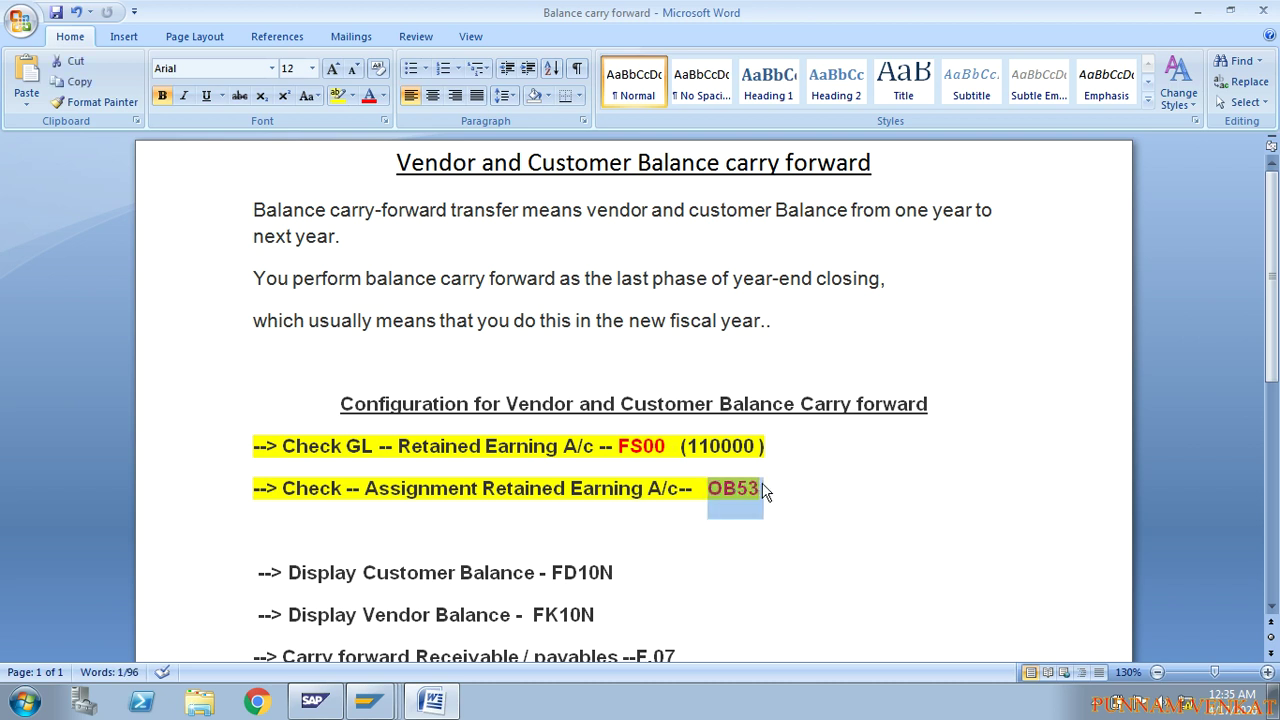
Switch to SAP, open transaction SPRO and display the SAP Reference IMG
key("alt+Tab")
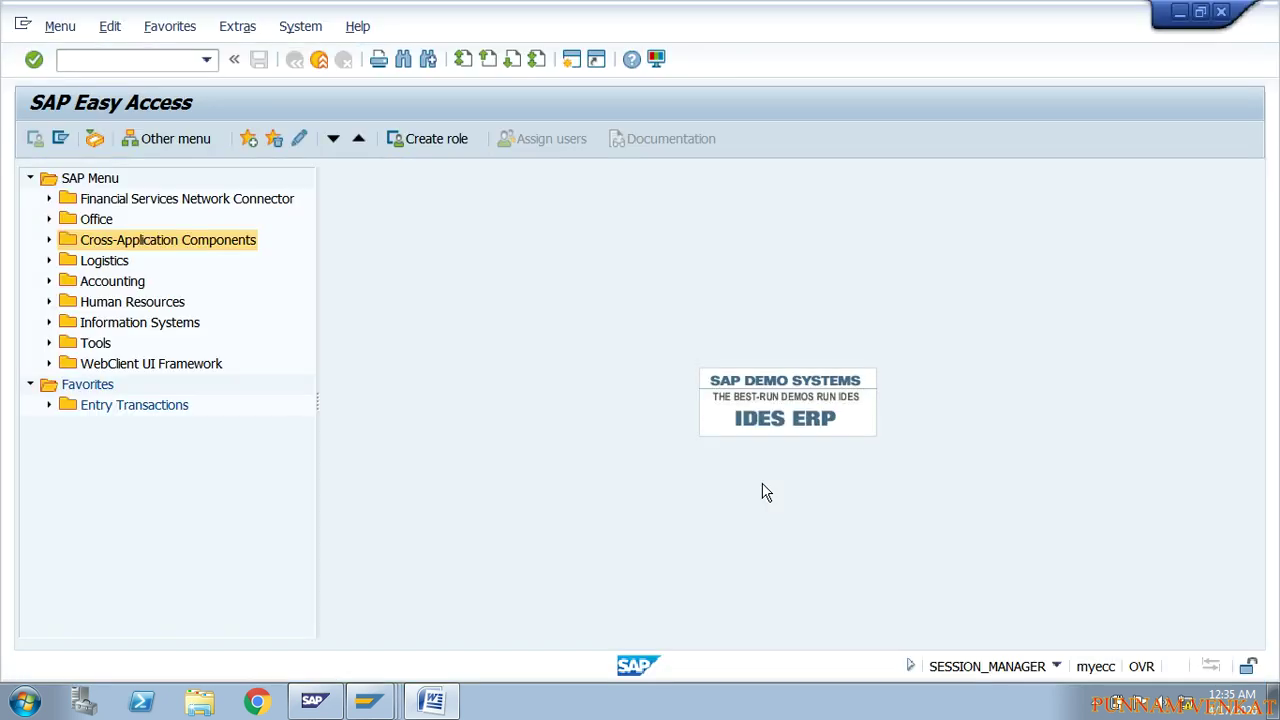
left_click(168, 63)
type("SPRO")
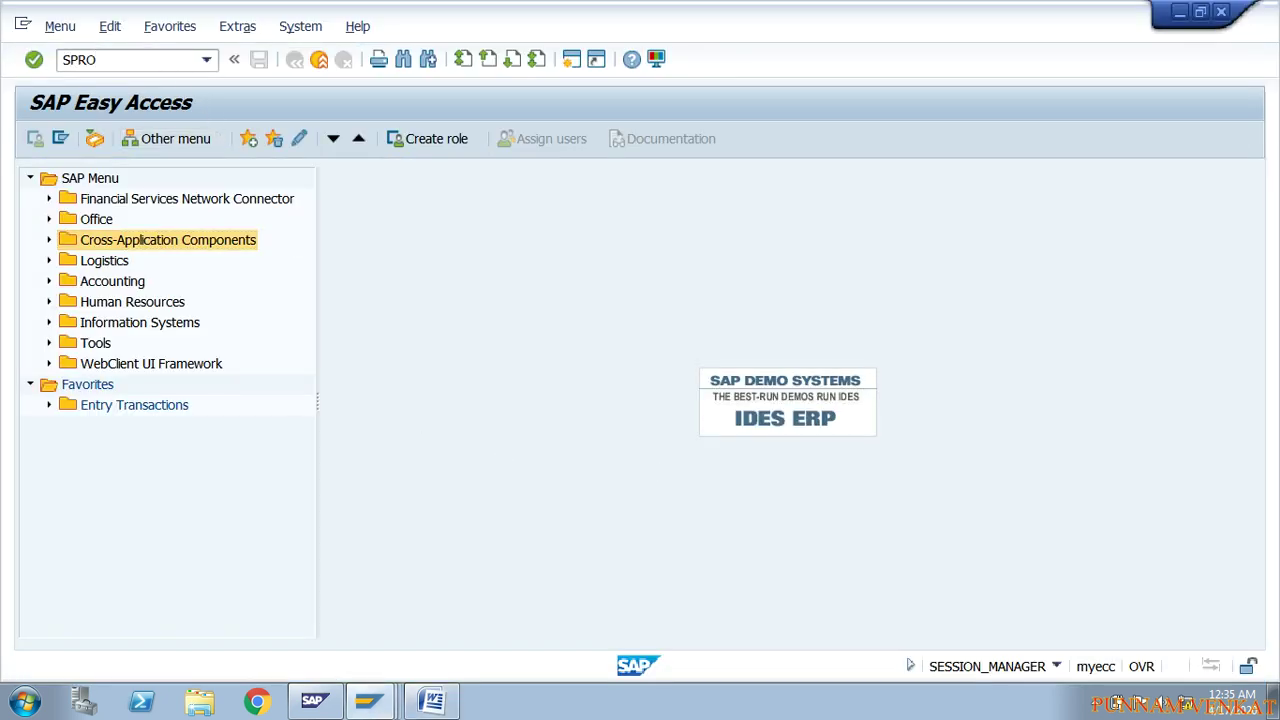
key("Return")
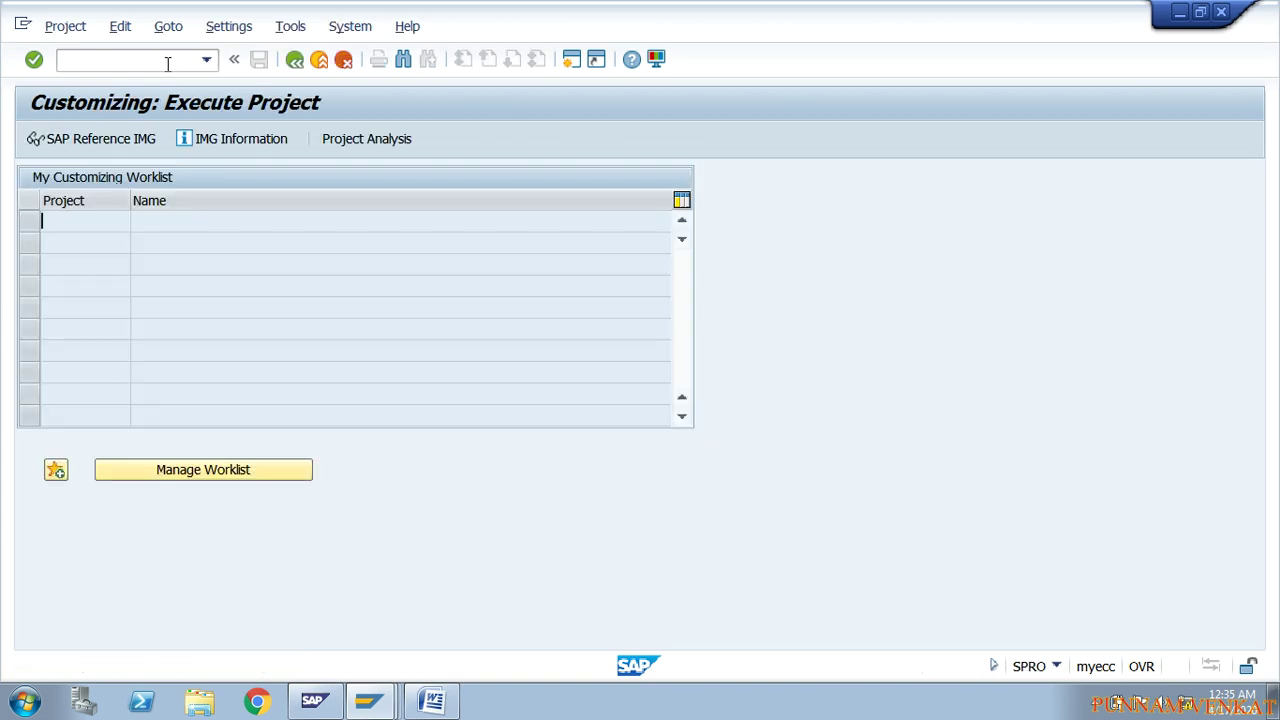
left_click(84, 140)
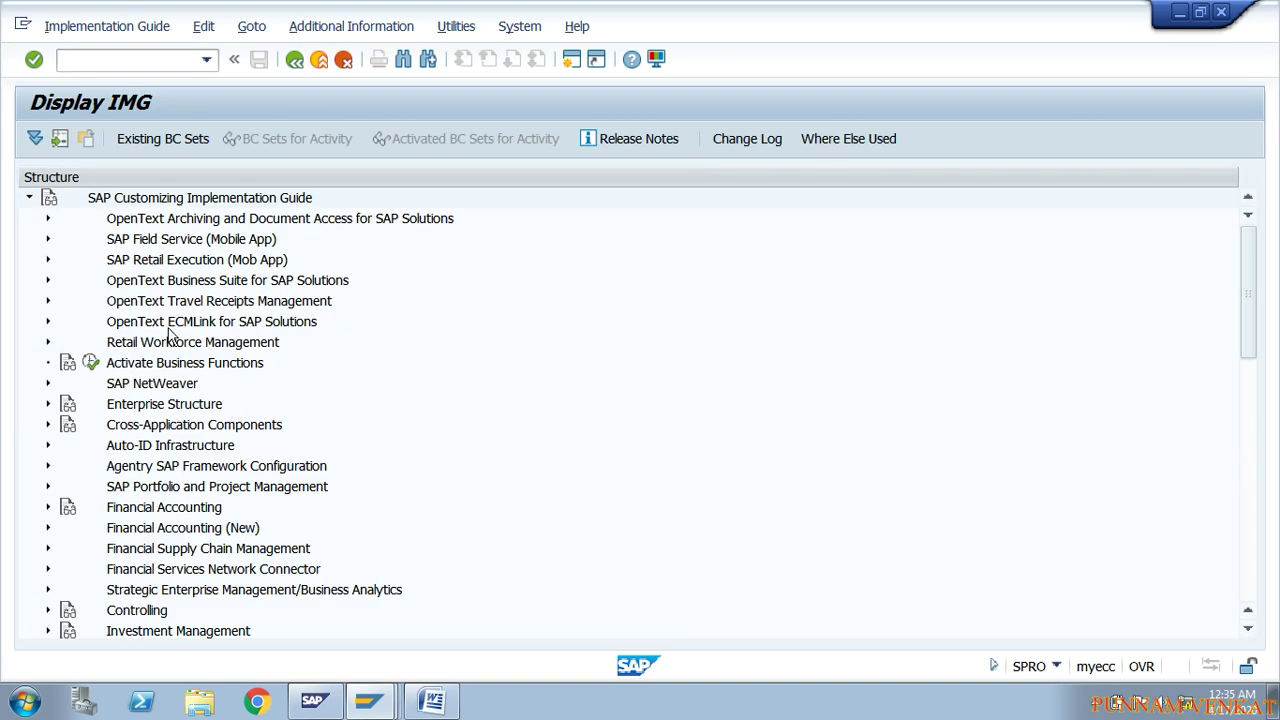
Expand the Financial Accounting (New) node in the SAP Customizing Implementation Guide
left_click(170, 330)
key("Down")
key("Down")
key("Down")
key("Down")
key("Down")
key("Down")
key("Down")
key("Down")
key("Down")
key("Down")
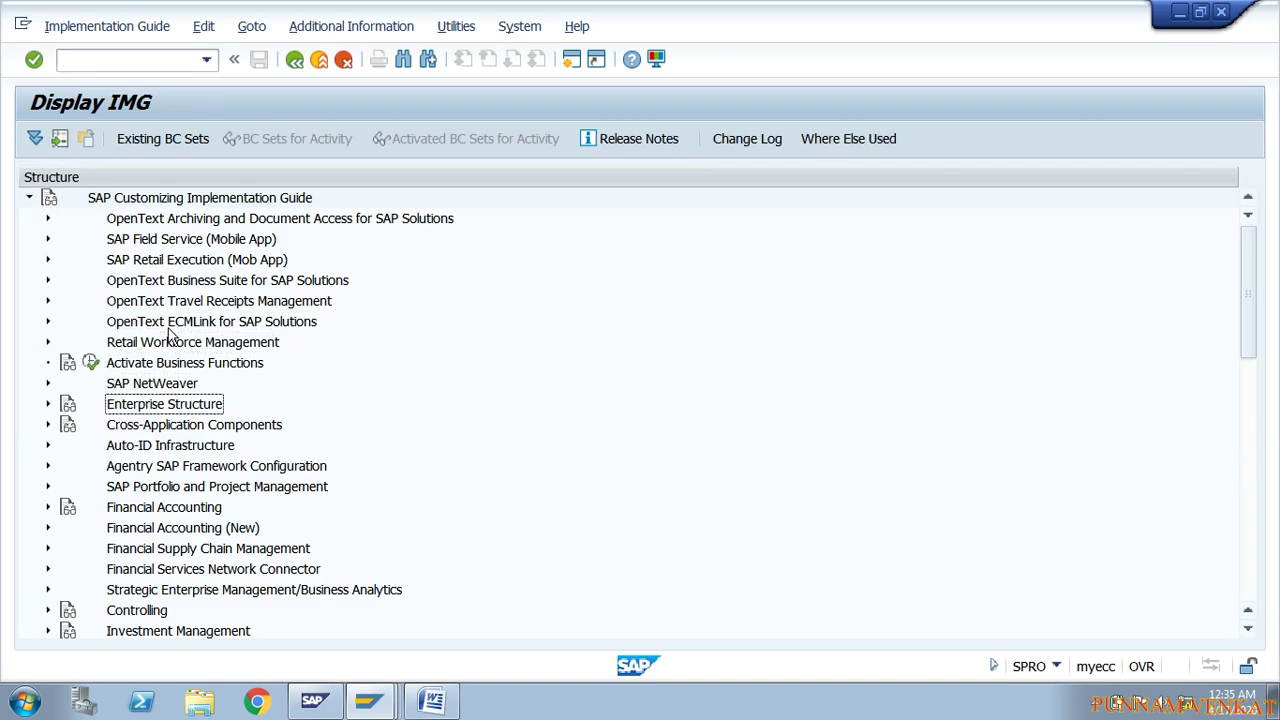
key("Return")
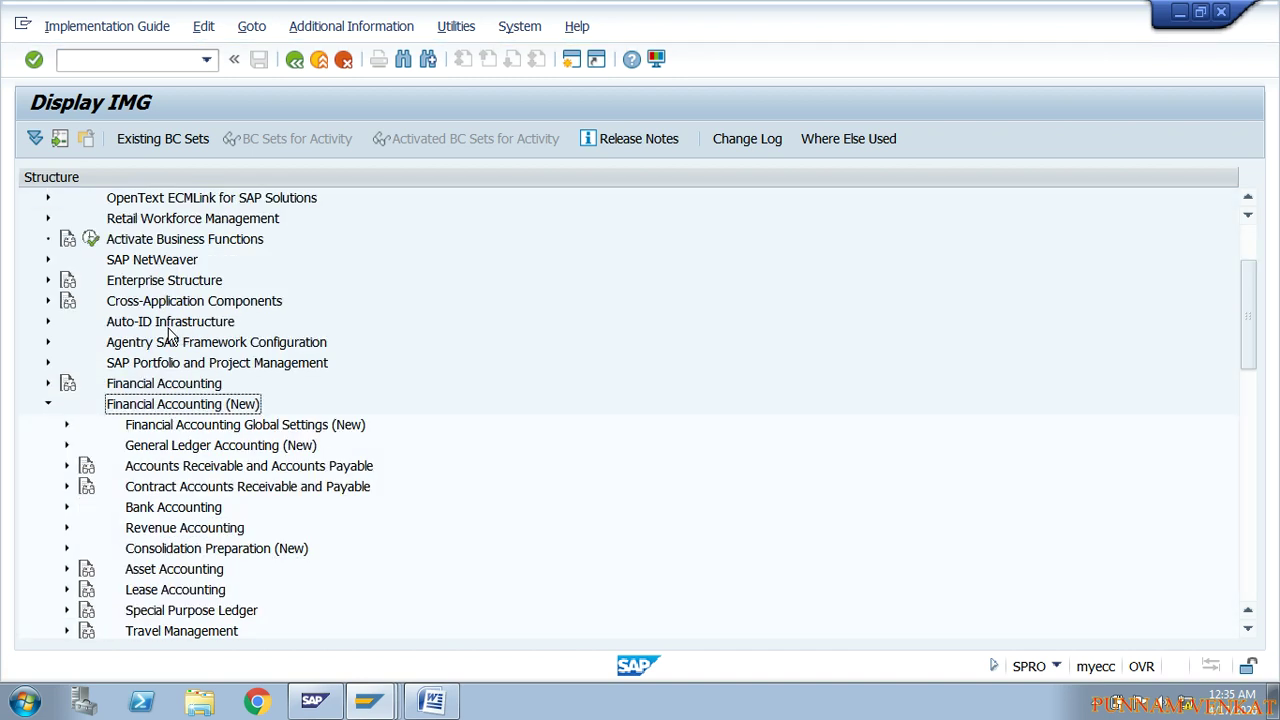
Expand General Ledger Accounting (New) and its Master Data node under Financial Accounting (New)
key("Down")
key("Down")
key("Return")
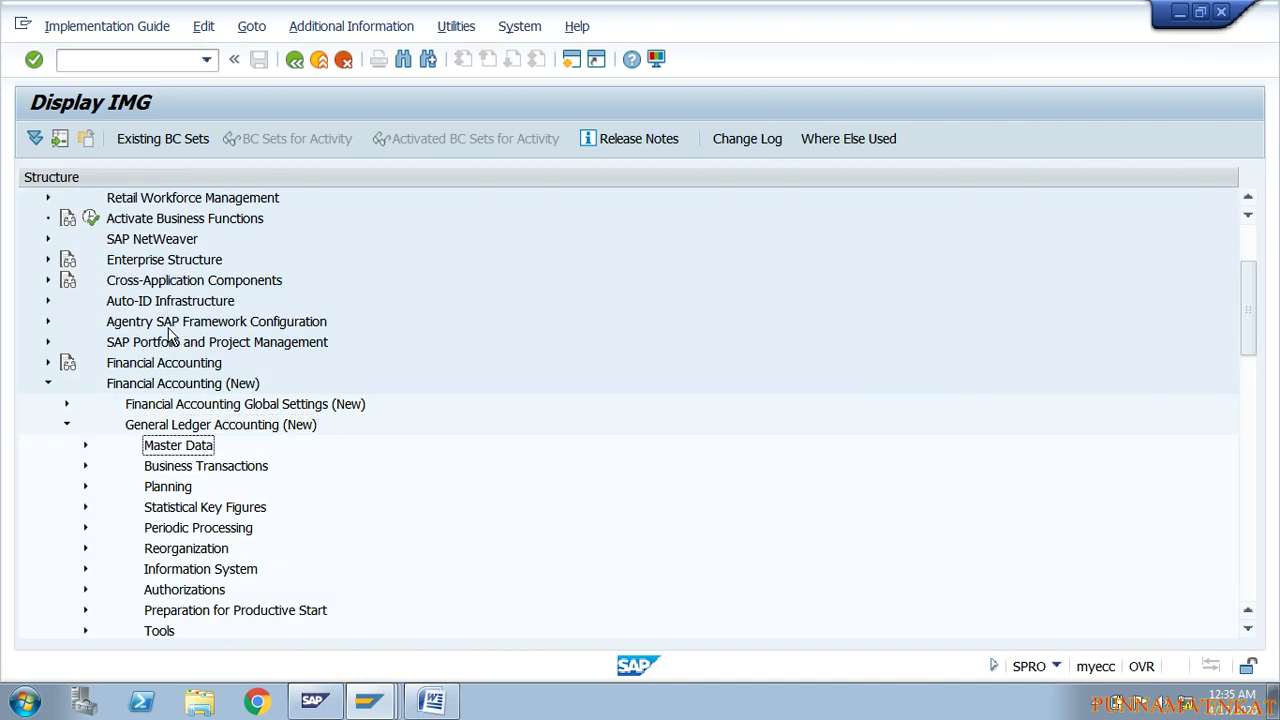
key("Return")
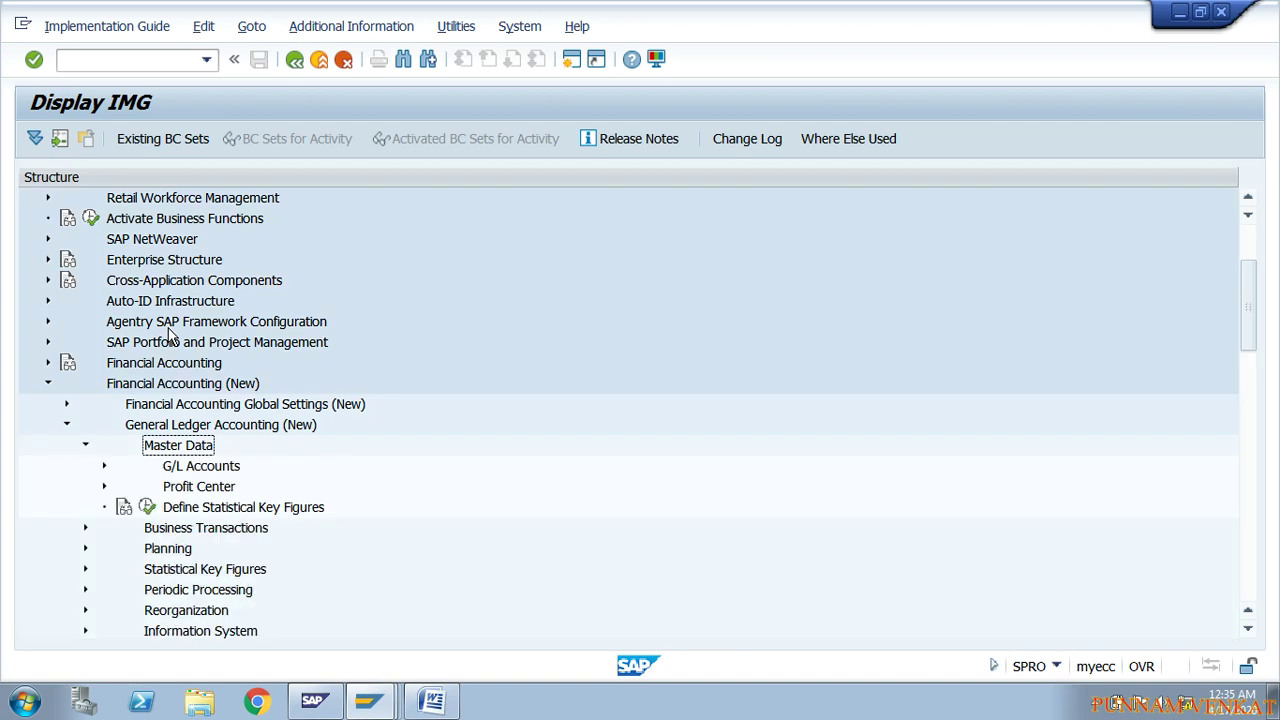
Expand G/L Accounts and its Preparations node under Master Data in General Ledger Accounting (New)
key("Return")
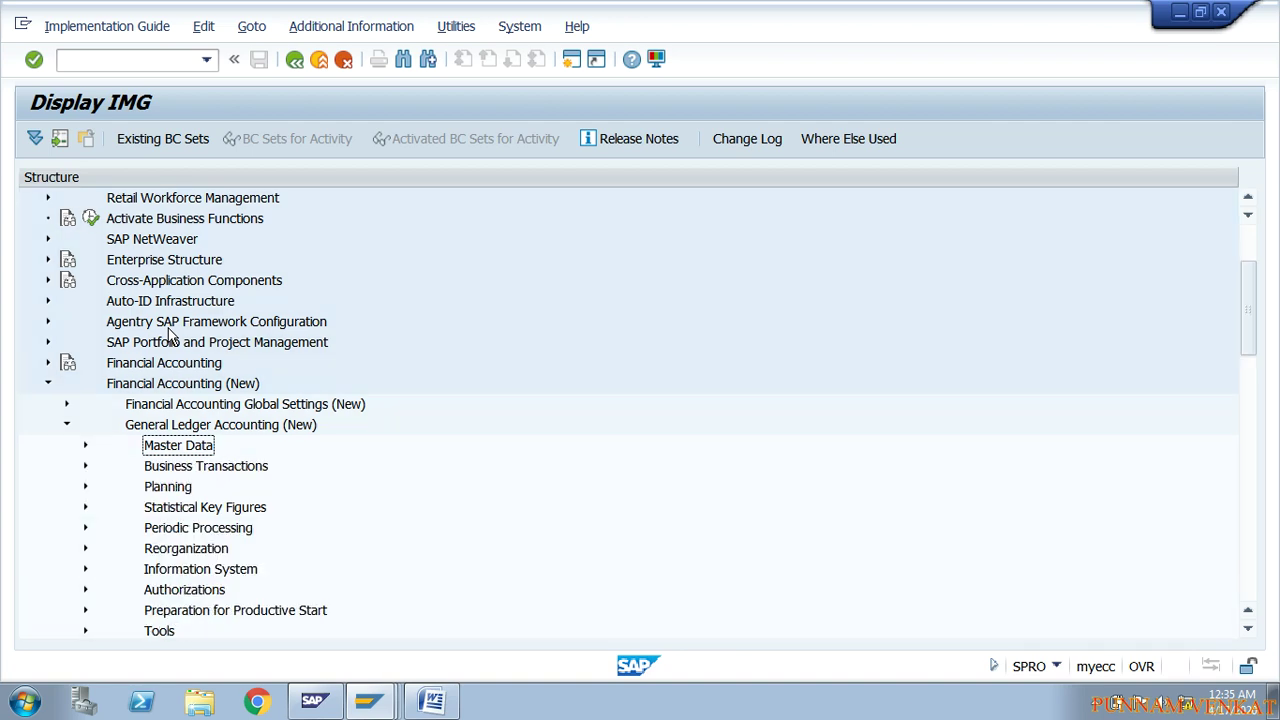
key("Down")
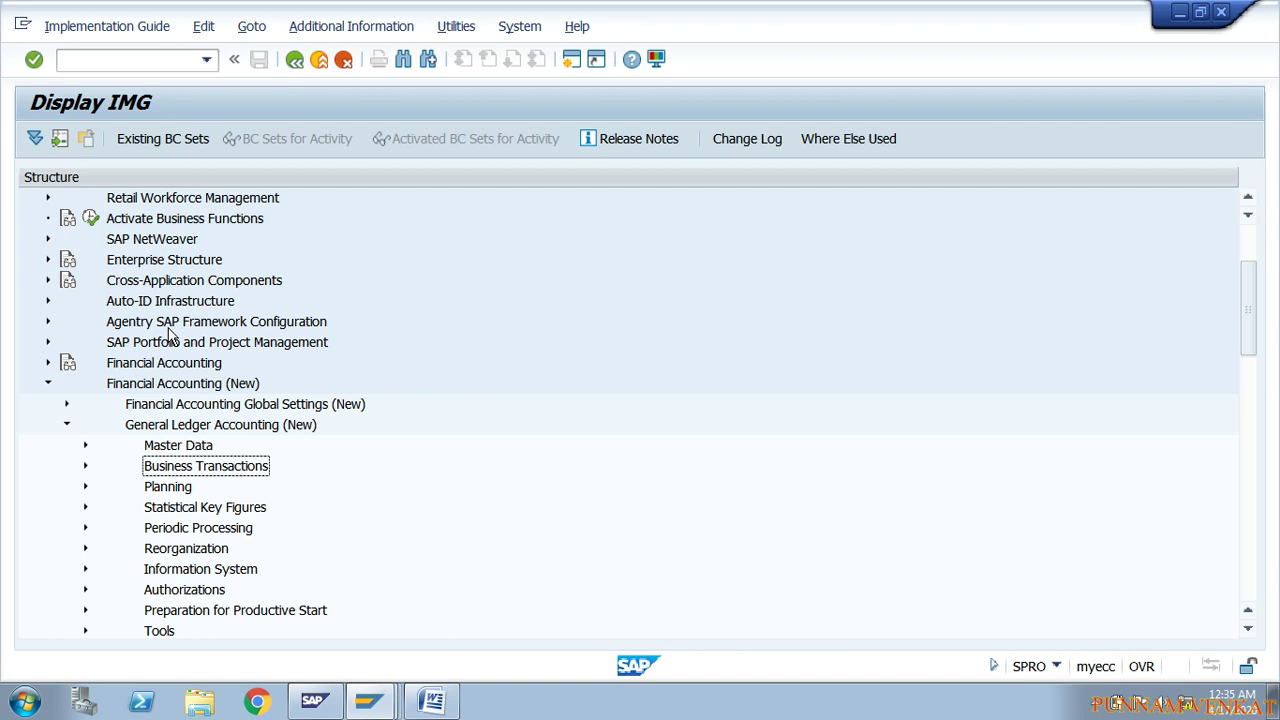
key("Up")
key("Return")
key("Down")
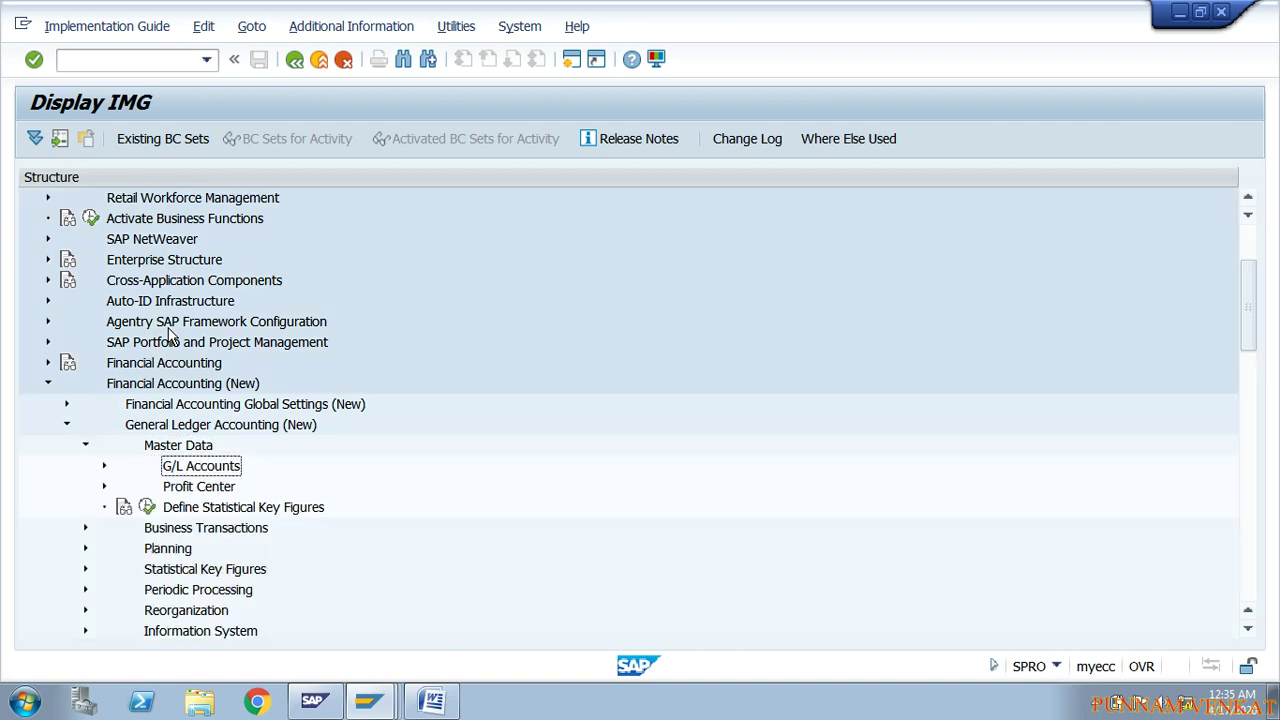
key("Return")
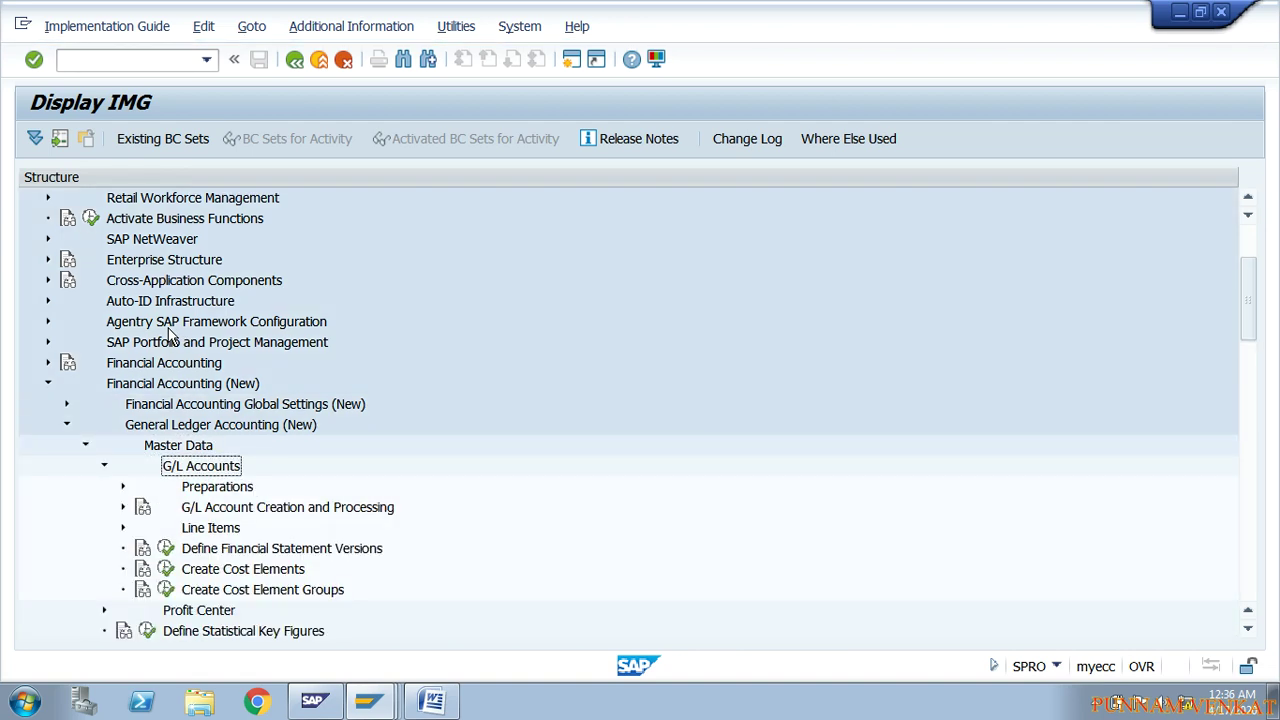
key("Down")
key("Return")
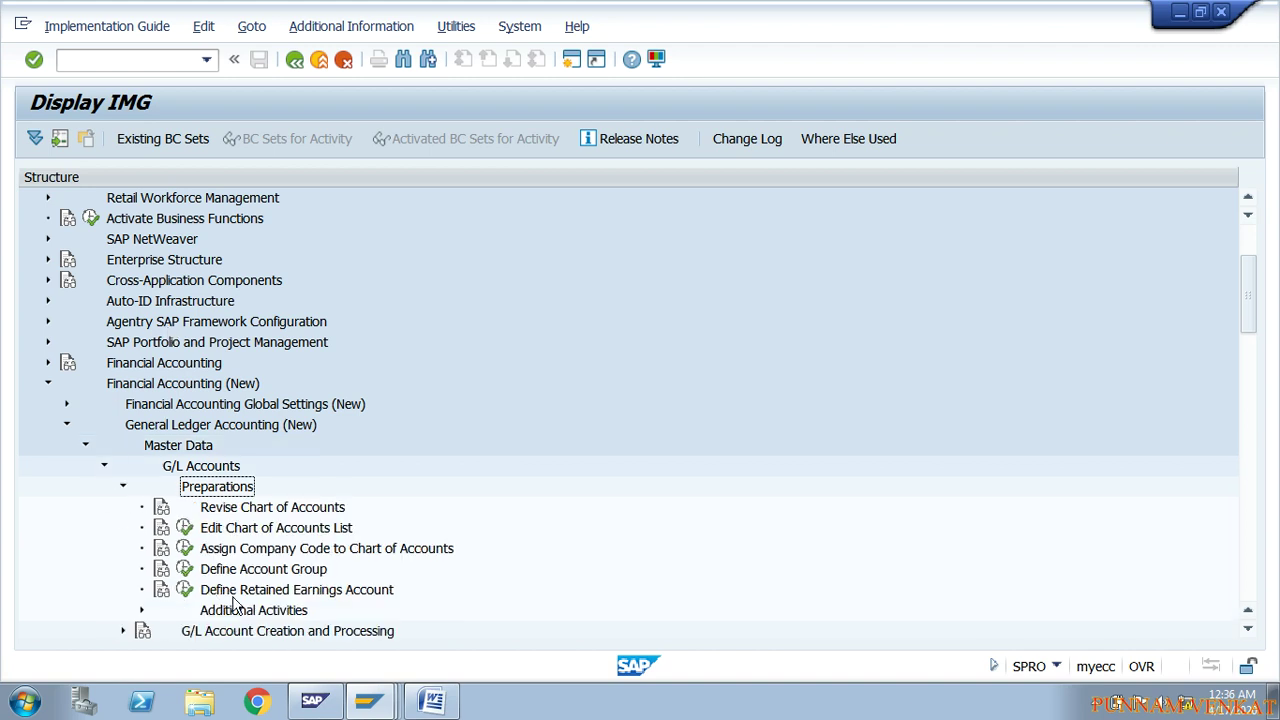
Show the IMG Activity keys as additional information for Define Retained Earnings Account and widen their column
left_click(389, 594)
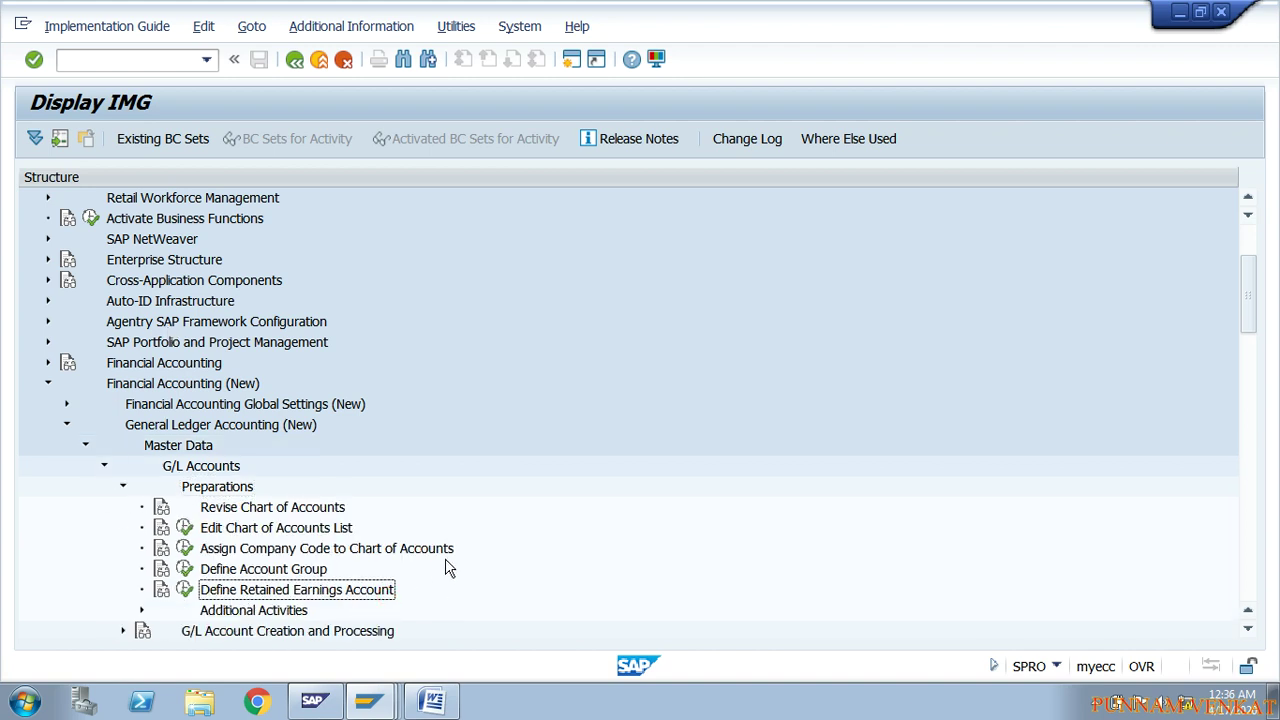
left_click(347, 30)
mouse_move(380, 60)
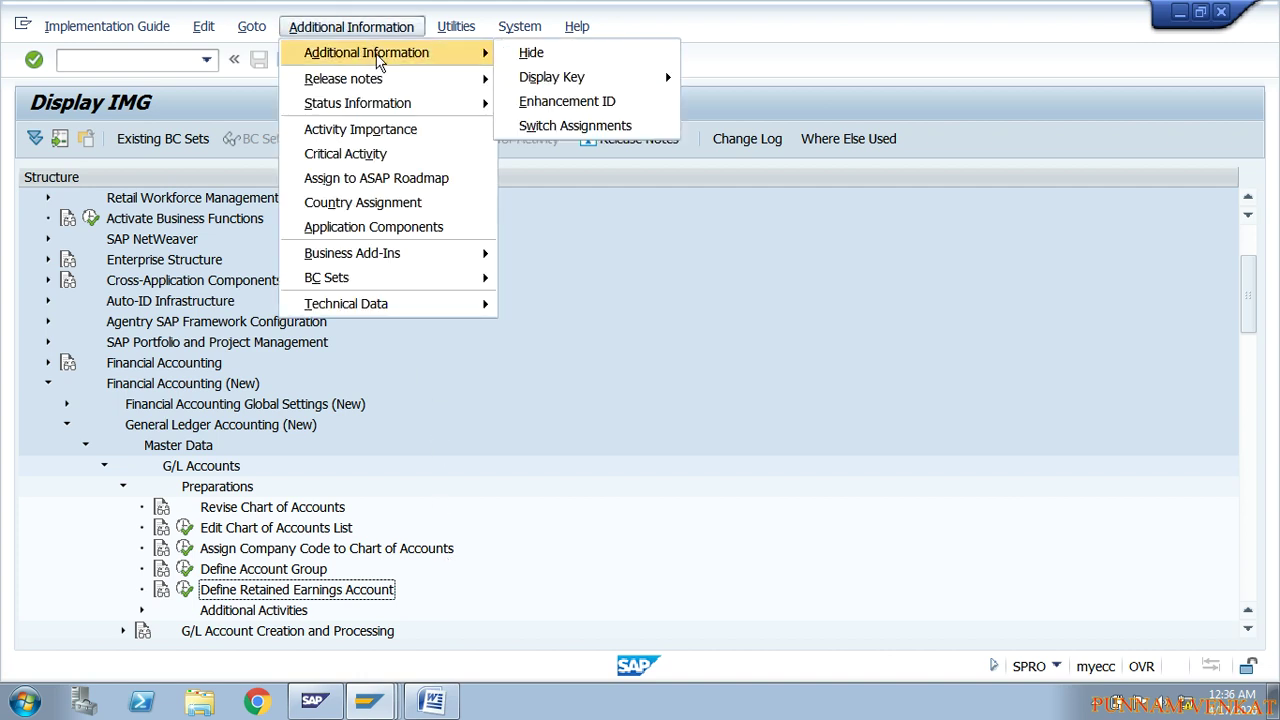
mouse_move(546, 84)
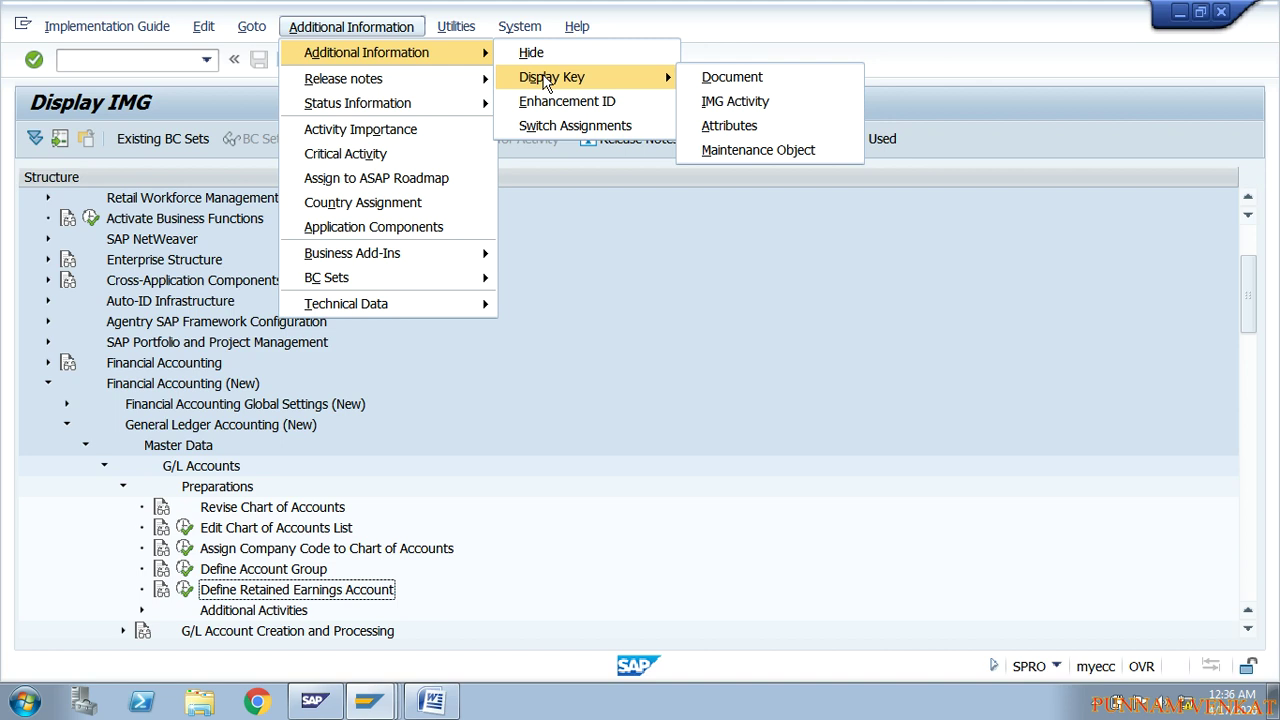
left_click(731, 103)
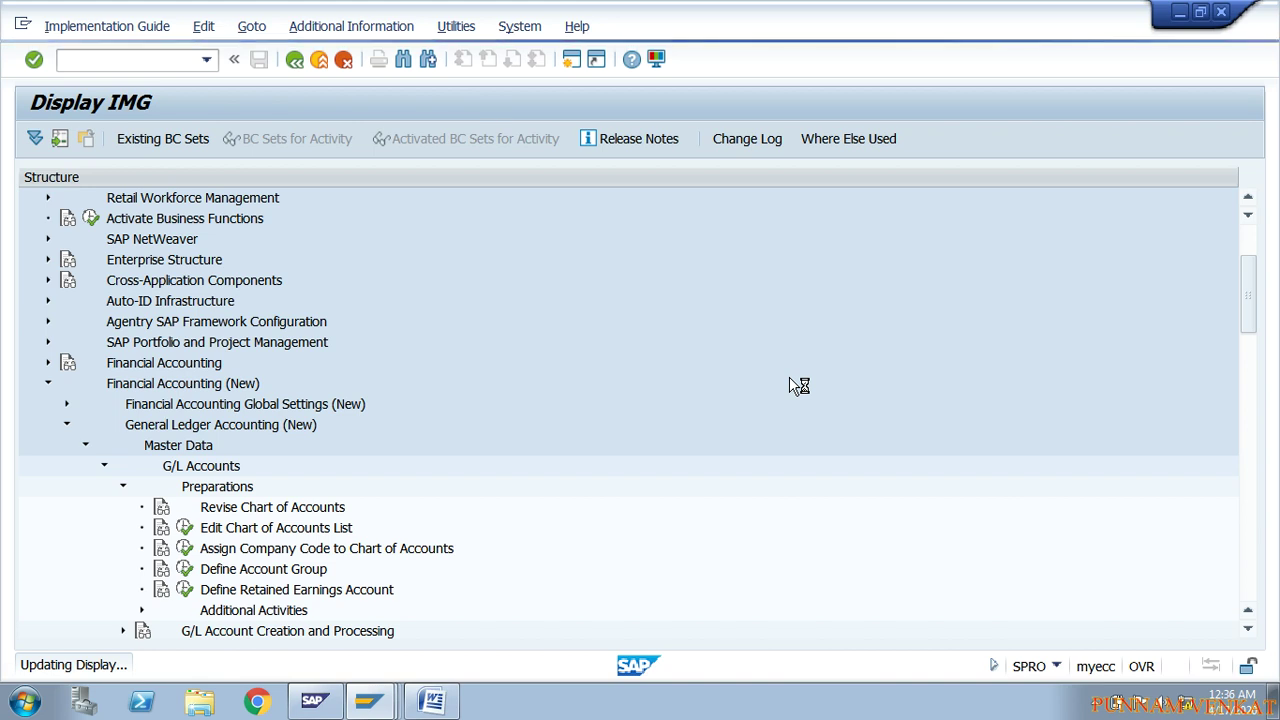
left_click_drag(721, 176, 894, 164)
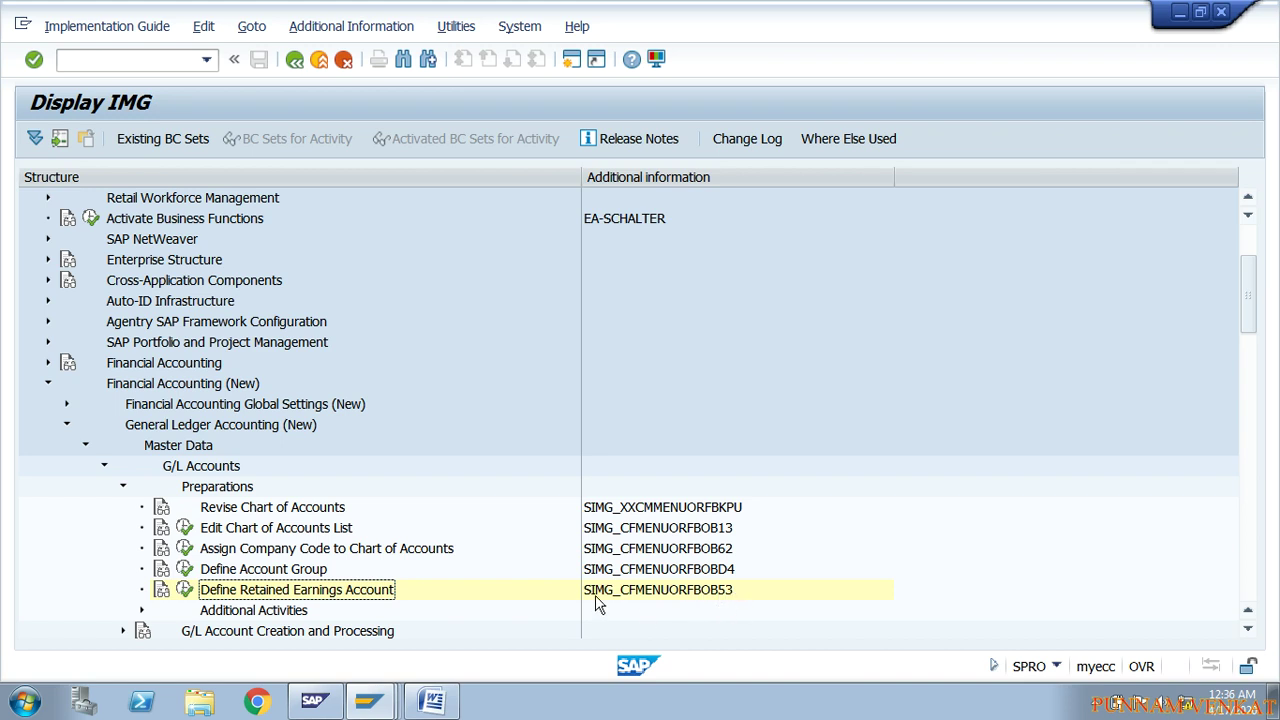
Open the Define Retained Earnings Account activity for chart of accounts TACA and review its chart and transaction details
left_click(185, 590)
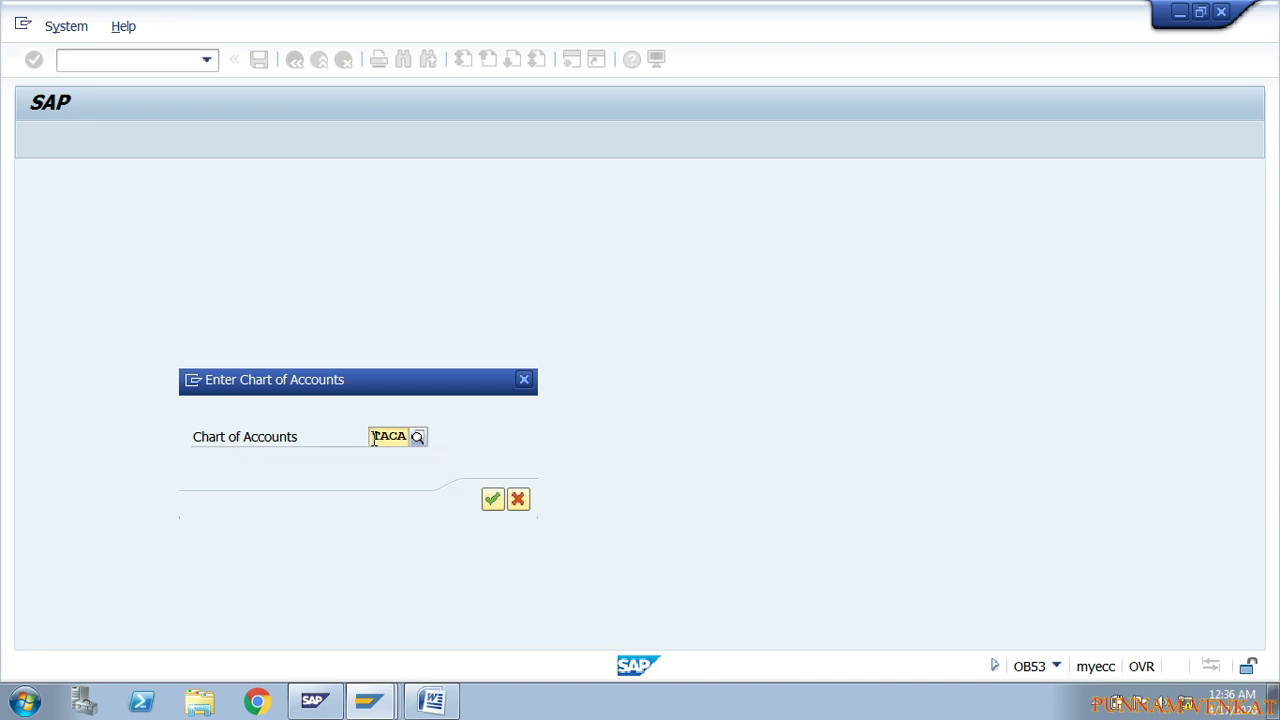
left_click(494, 506)
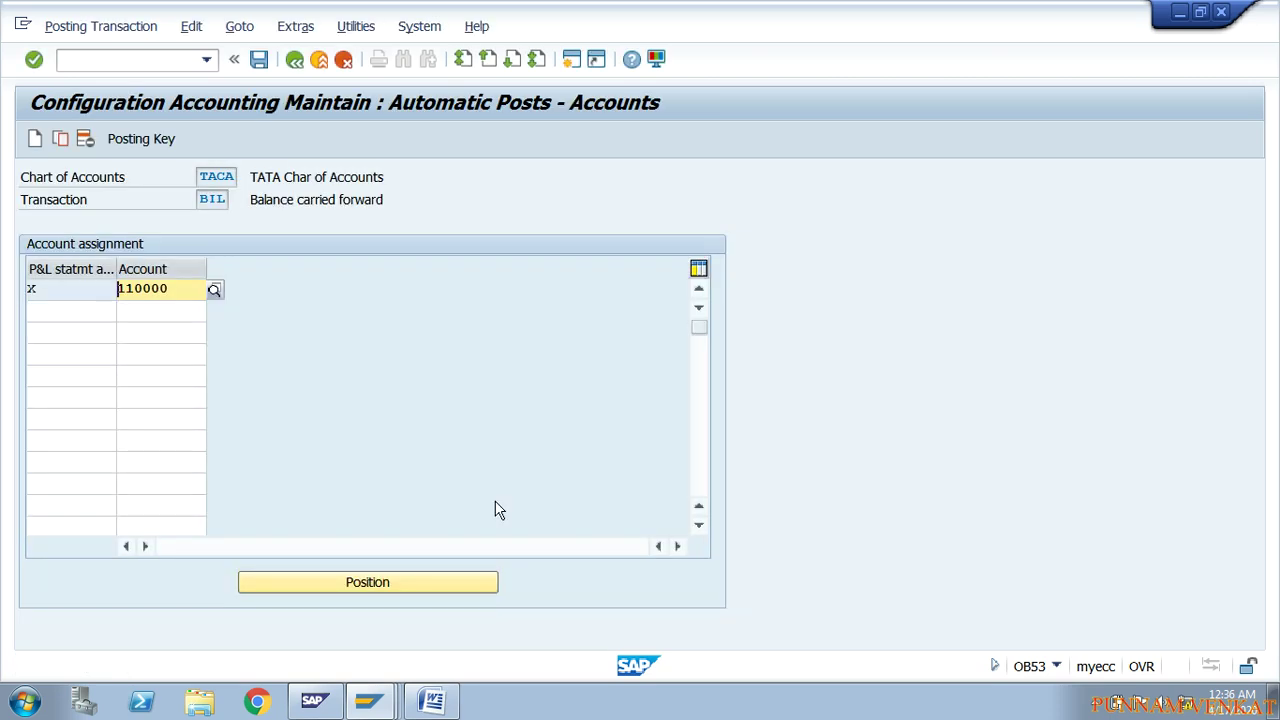
left_click(200, 176)
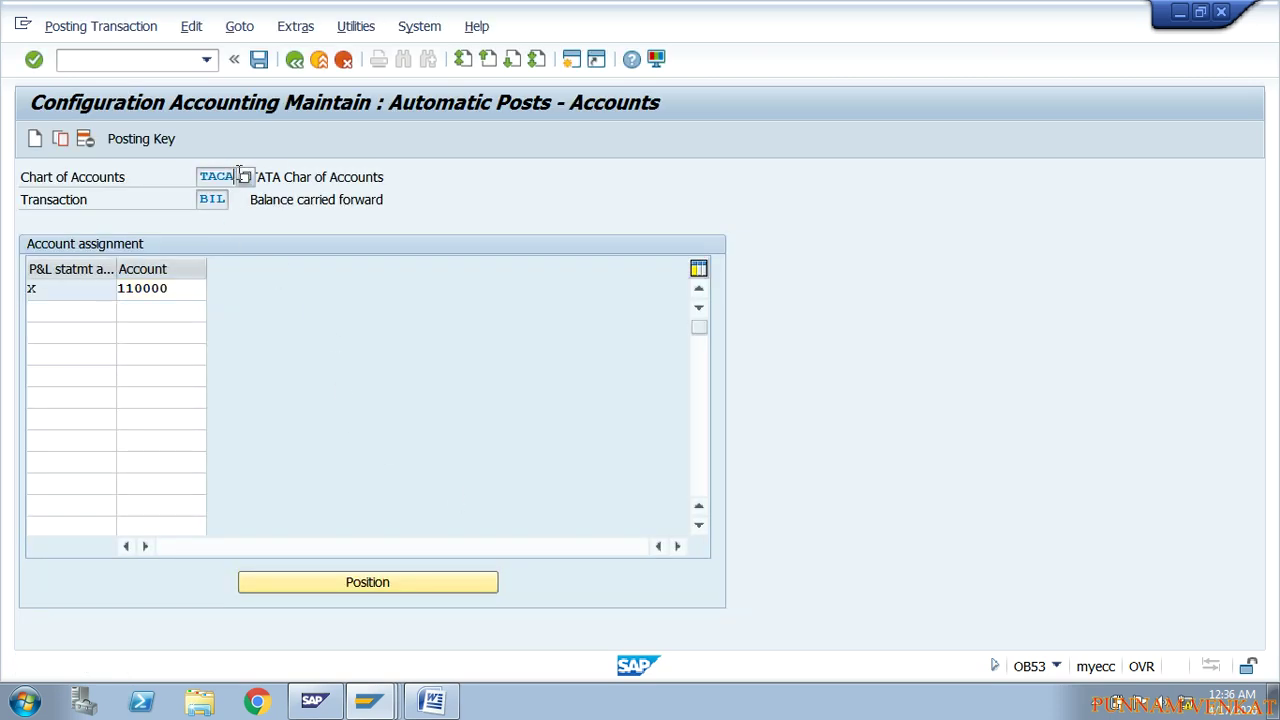
left_click_drag(277, 182, 388, 180)
left_click_drag(199, 199, 242, 200)
left_click(224, 226)
left_click_drag(250, 203, 396, 205)
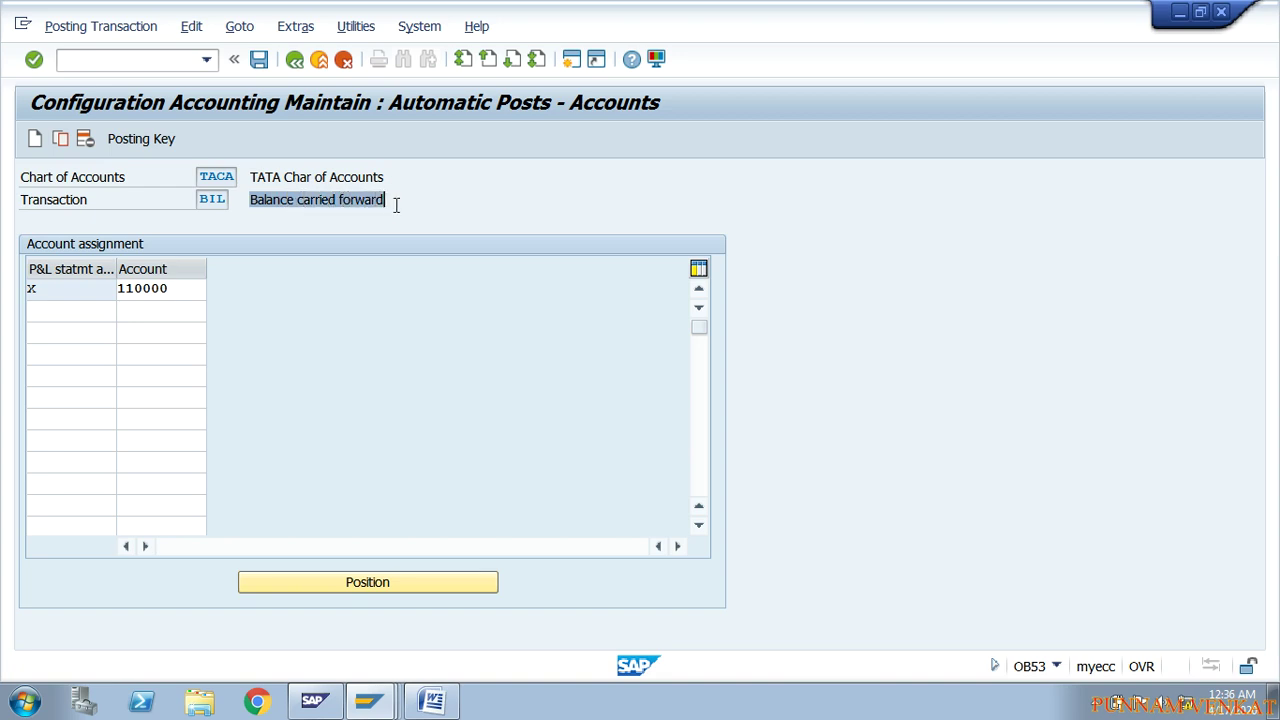
left_click(396, 205)
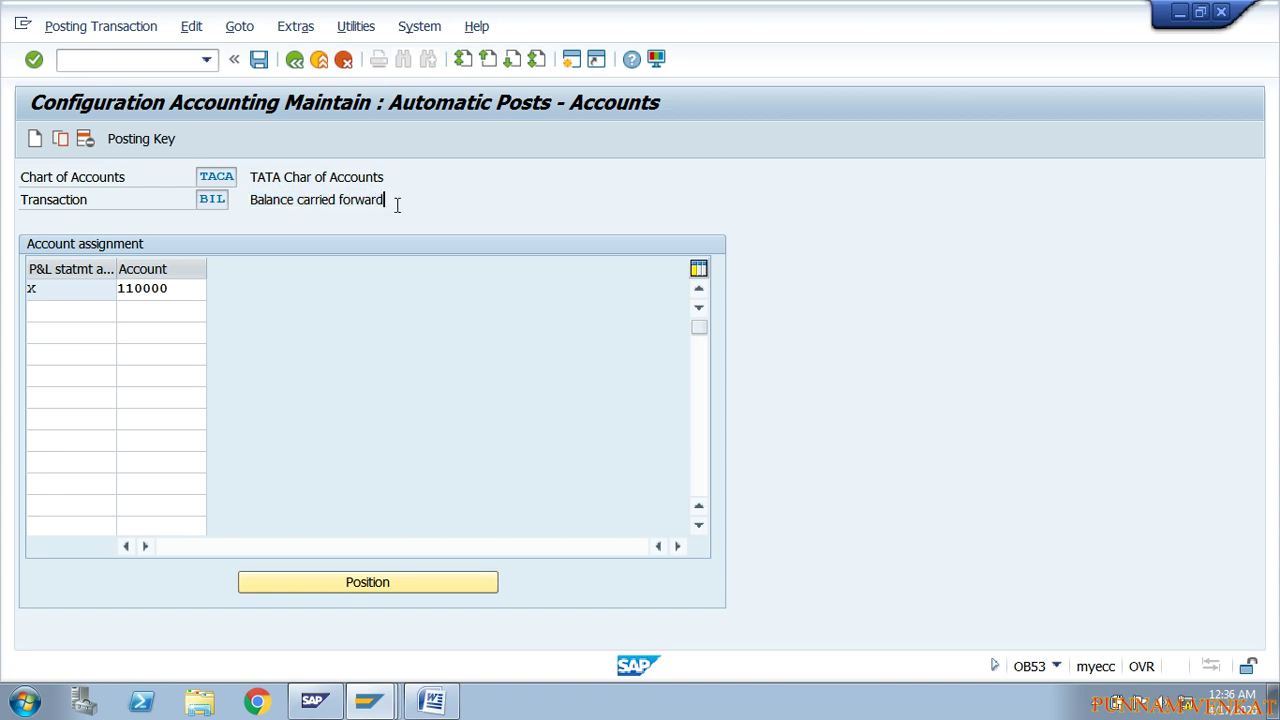
Compare the retained earnings account assigned to the P&L statement account type with the G/L account in the Word notes
left_click(44, 291)
mouse_move(44, 291)
left_mouse_down()
mouse_move(30, 290)
mouse_move(51, 282)
mouse_move(23, 289)
left_mouse_up()
left_click(168, 288)
left_click_drag(166, 288, 119, 291)
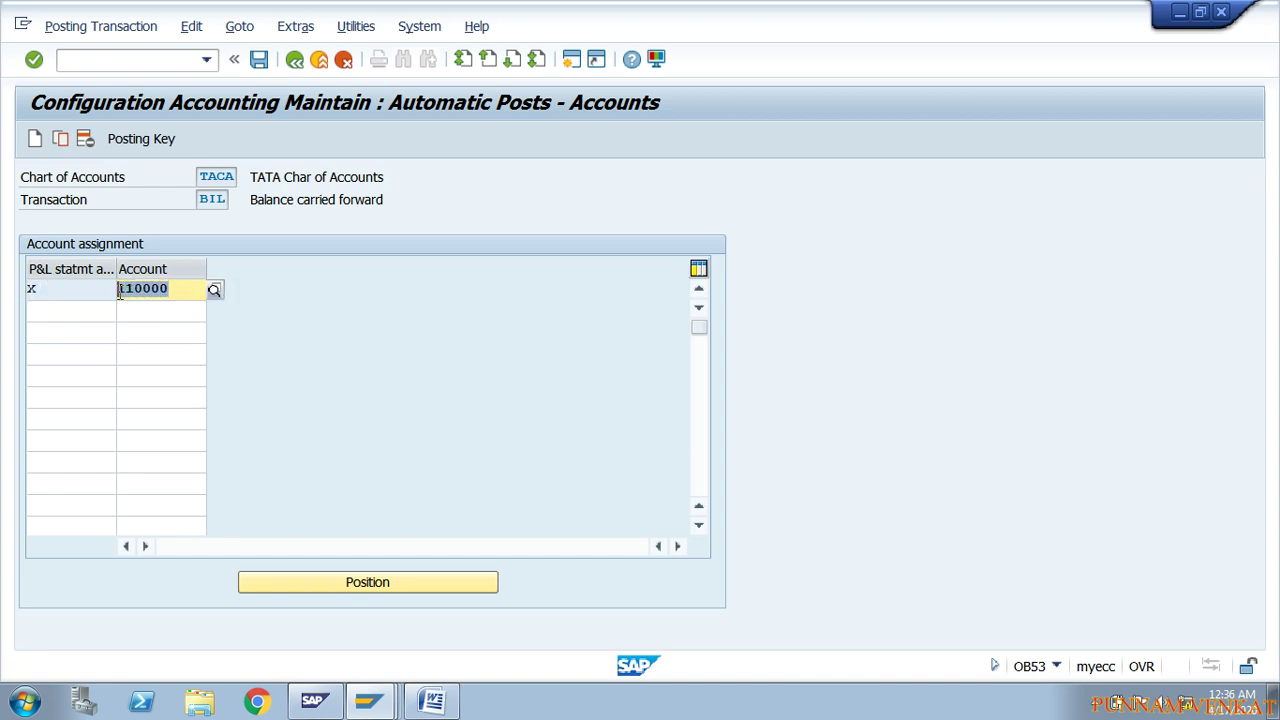
key("alt+Tab")
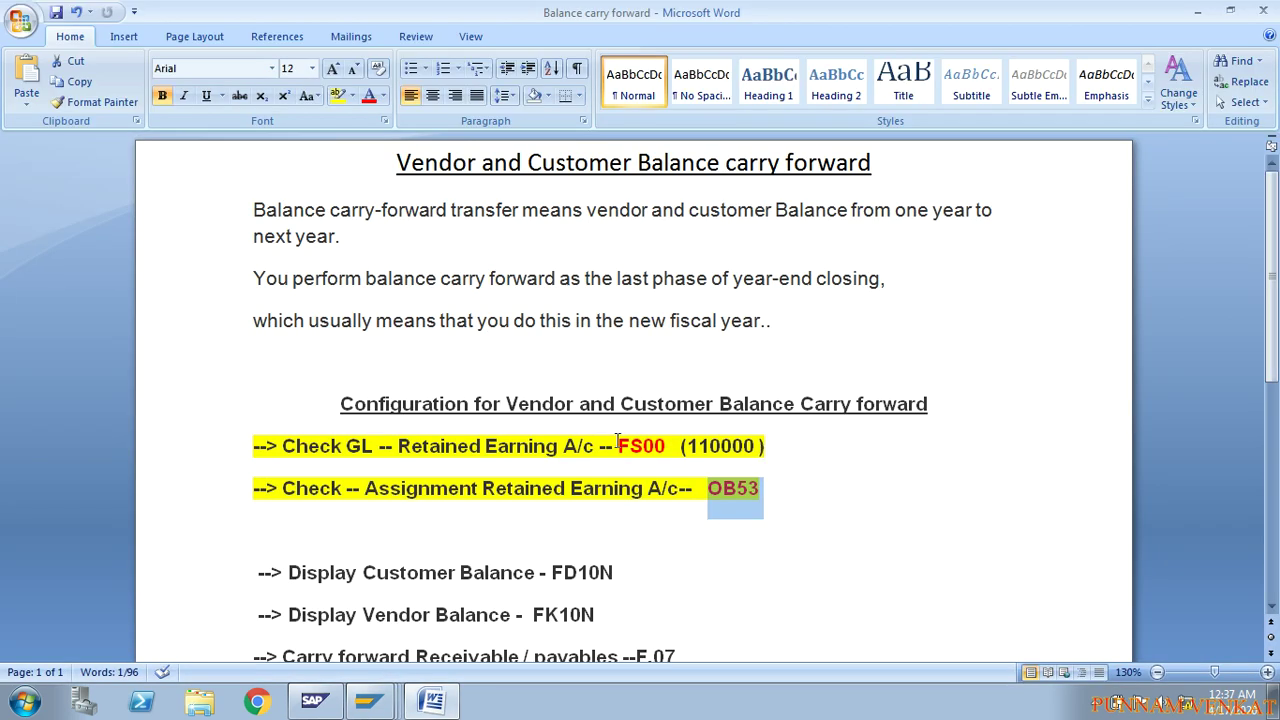
left_click_drag(617, 445, 764, 446)
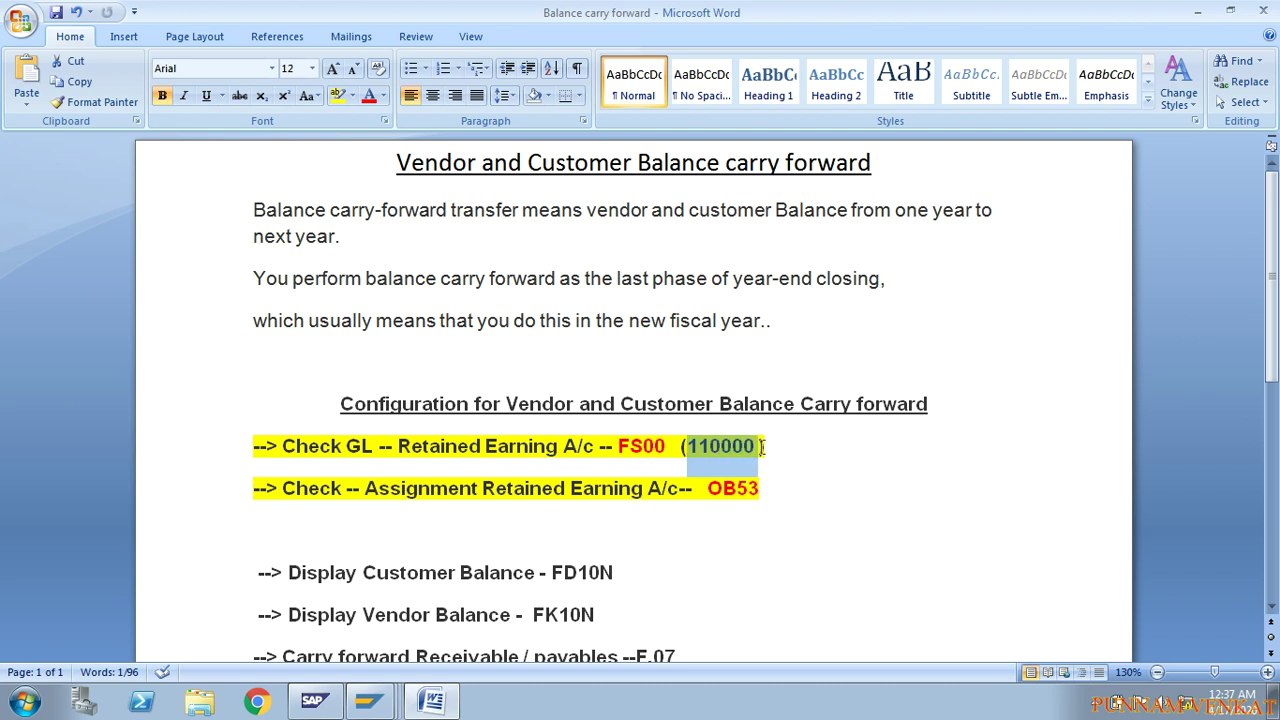
Switch back to SAP, copy the assigned retained earnings account and save the account assignment
key("alt+Tab")
left_click(190, 288)
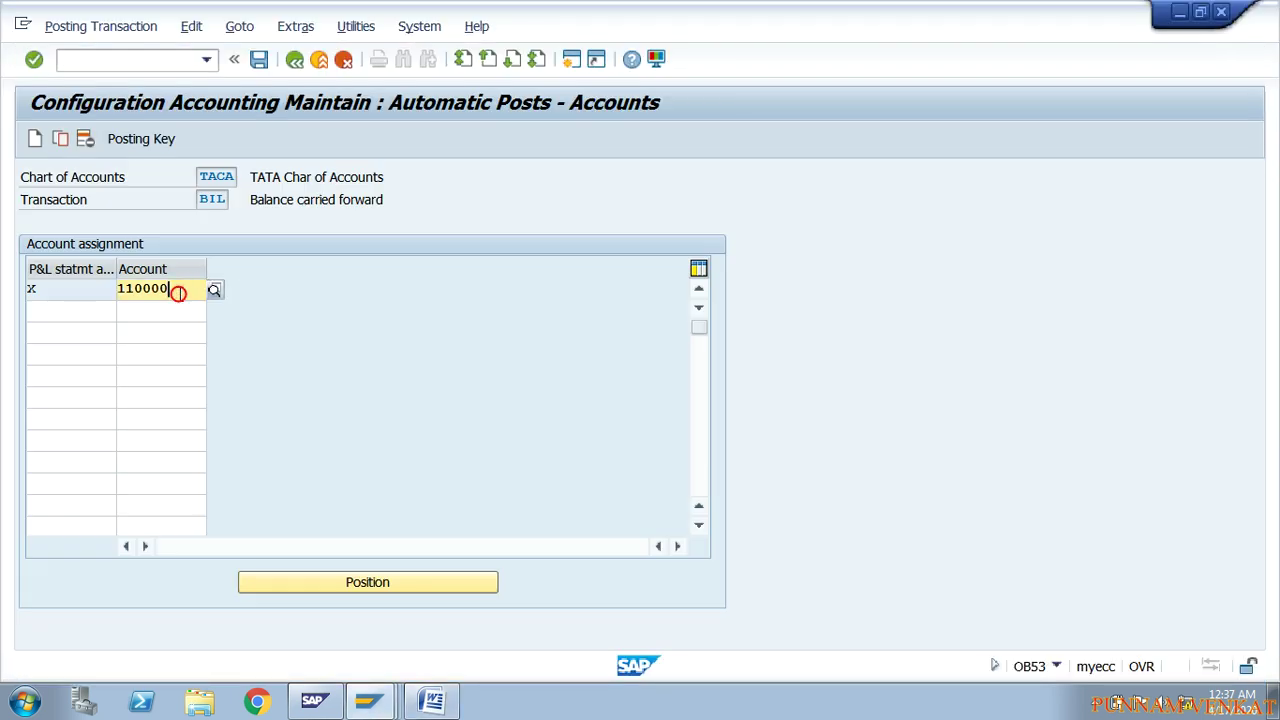
left_click_drag(174, 289, 108, 290)
key("ctrl+c")
left_click(259, 59)
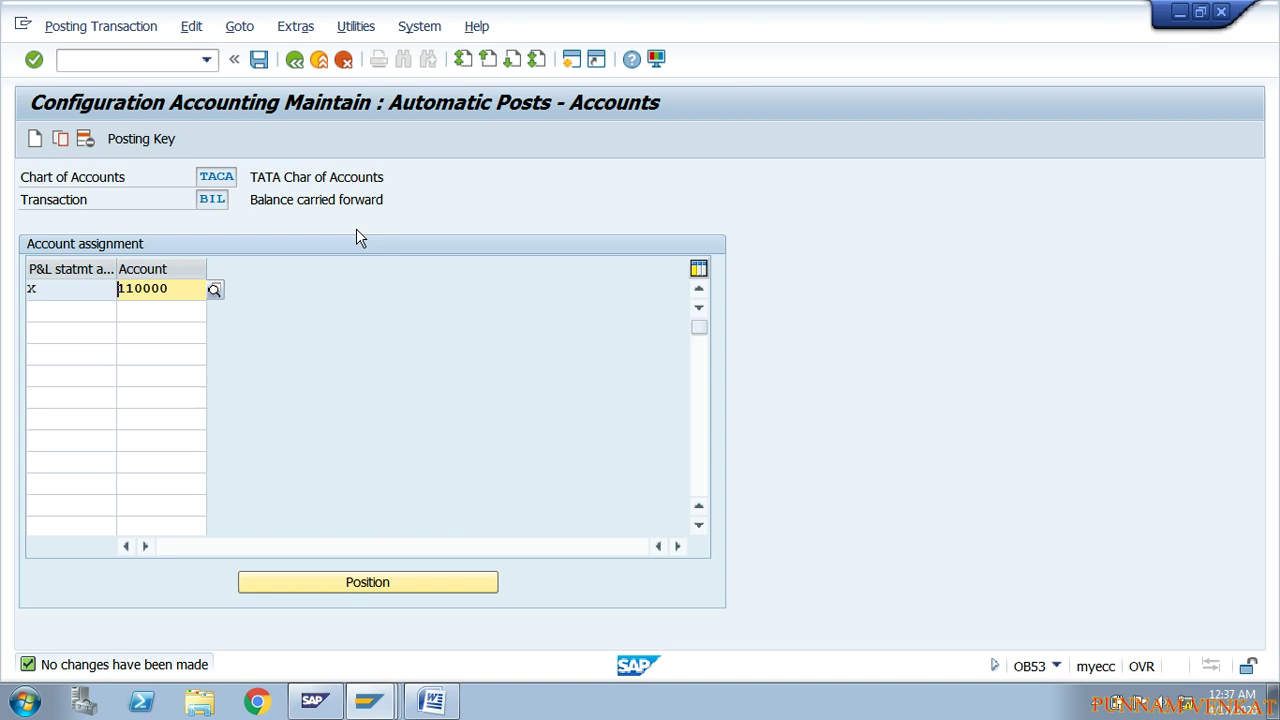
Leave the account assignment, the IMG and the customizing project screen to return to SAP Easy Access
left_click(294, 60)
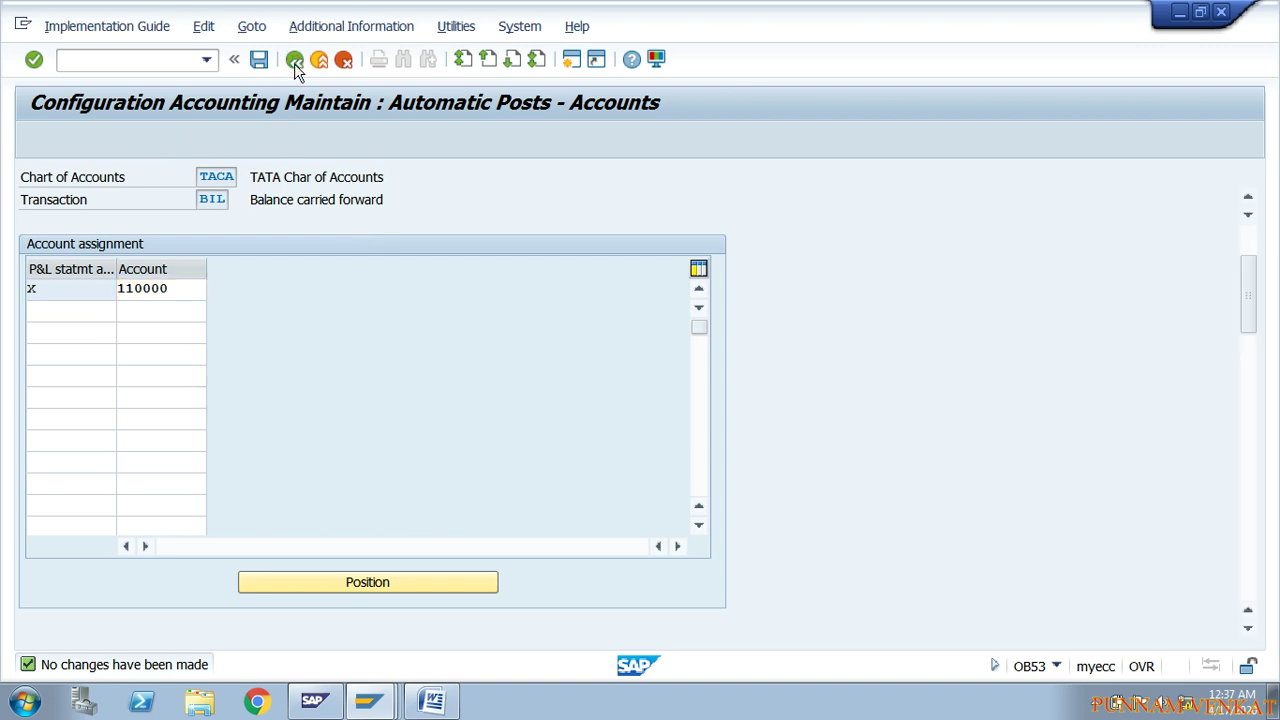
left_click(295, 62)
left_click(295, 62)
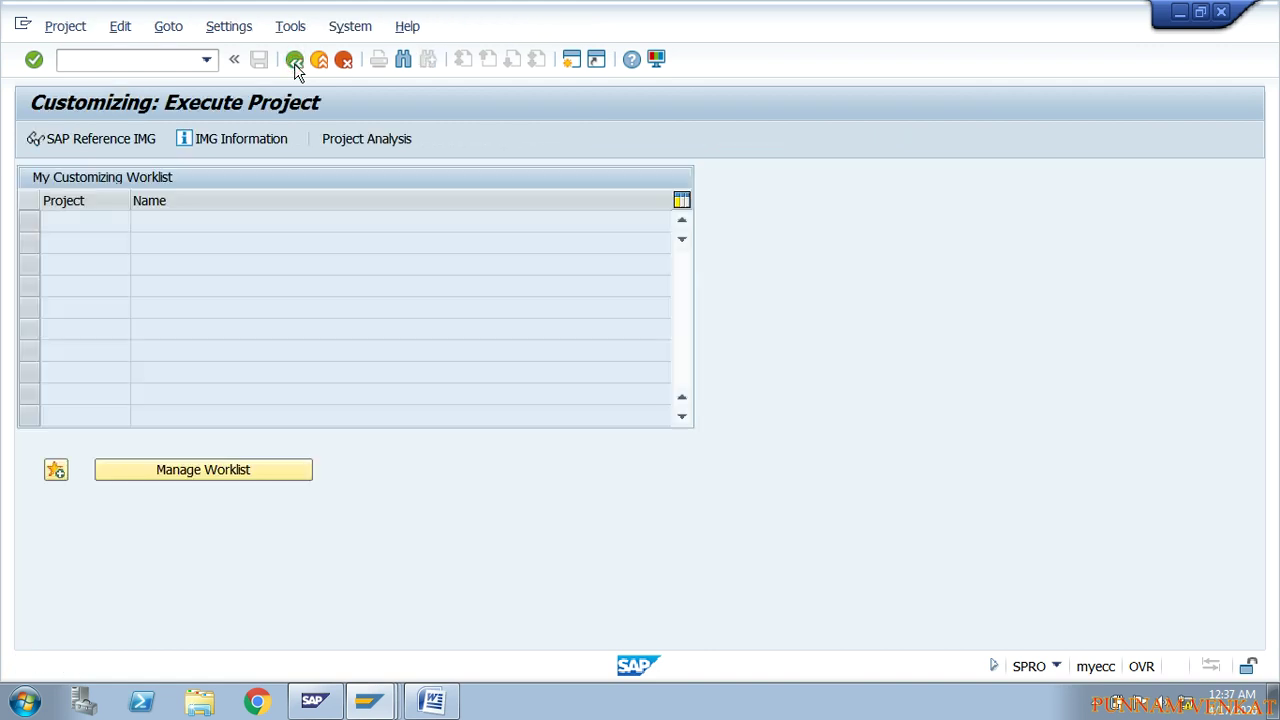
left_click(295, 62)
Switch to the Word notes and review the customer balance, vendor balance and receivables/payables carry forward entries with their transaction codes
key("alt+Tab")
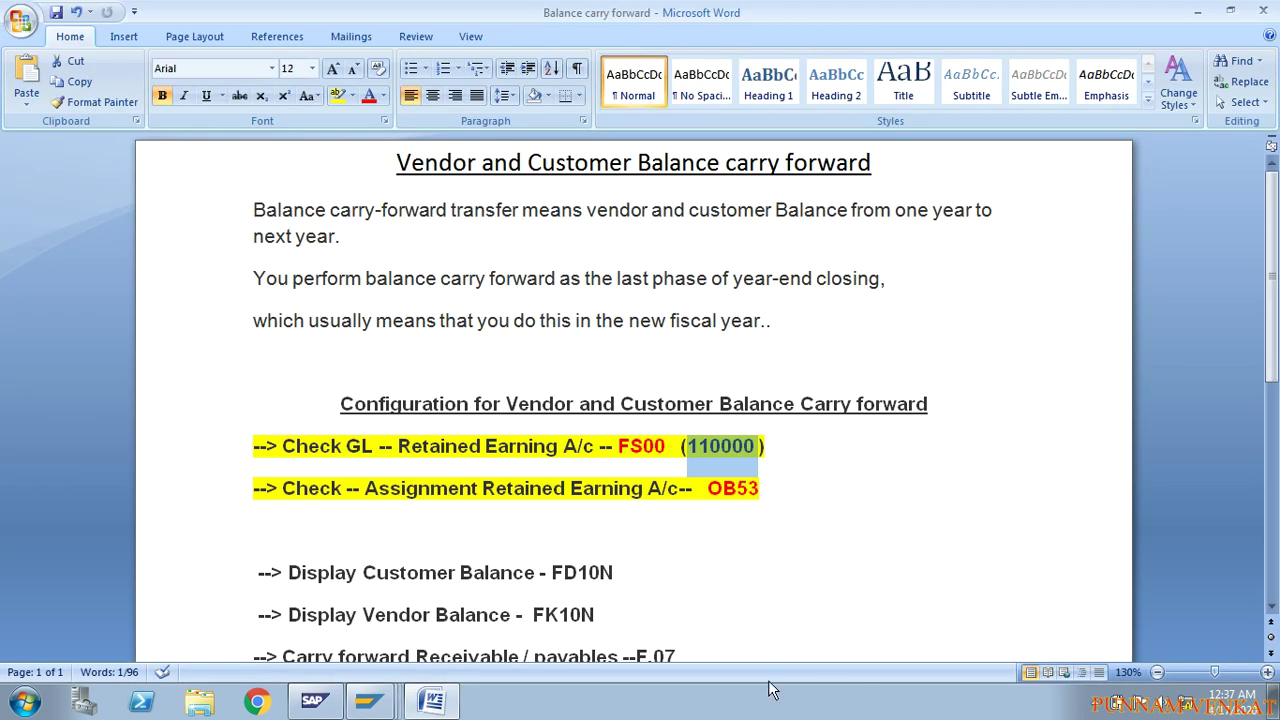
scroll(720, 523, "down", 4)
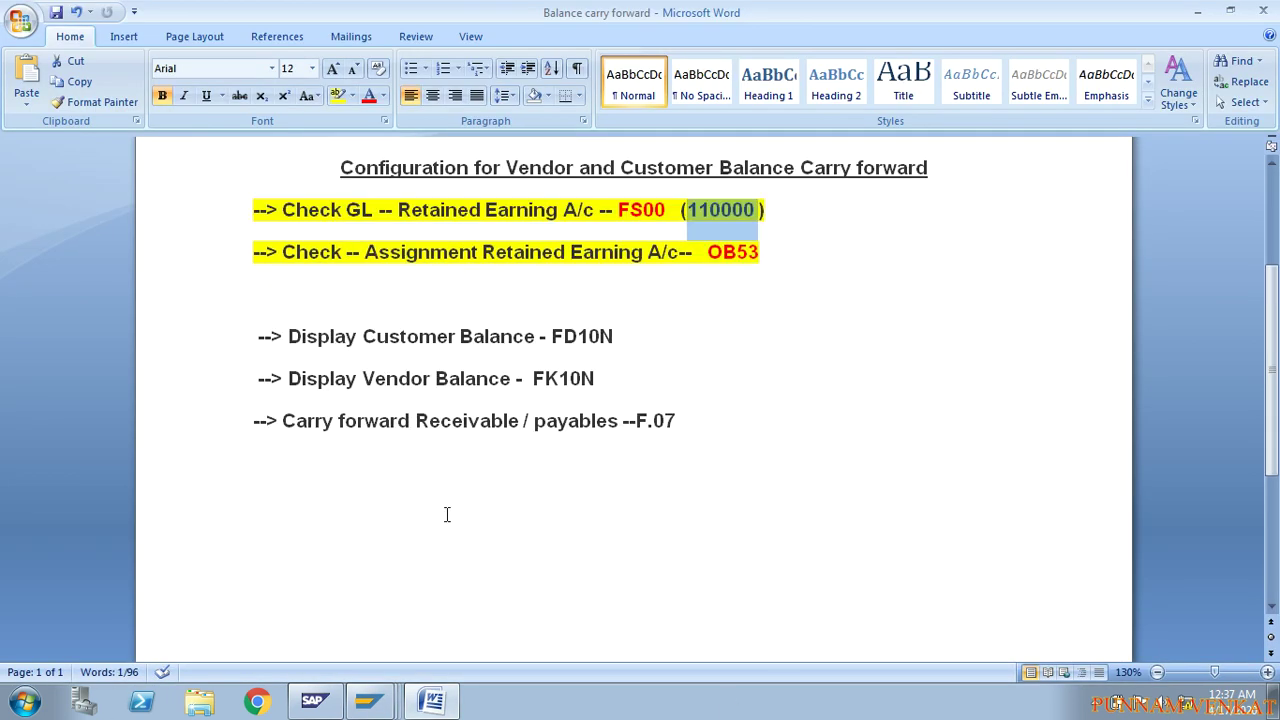
left_click_drag(290, 336, 607, 357)
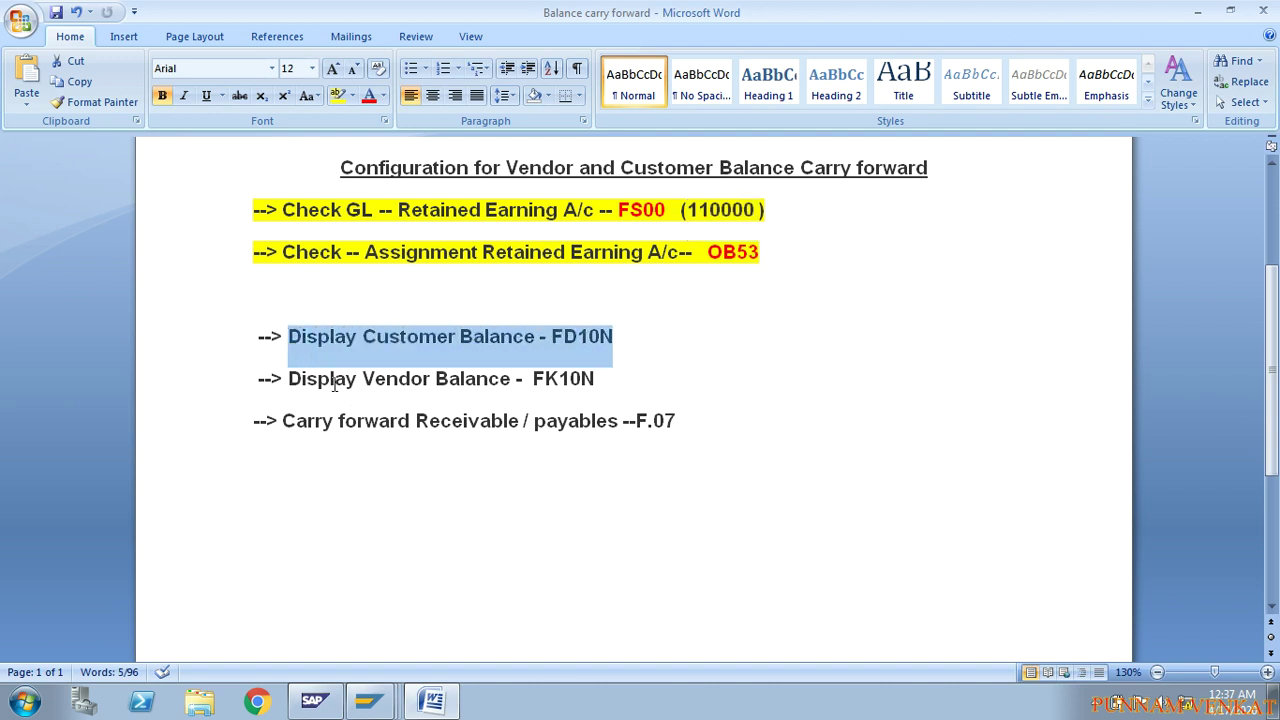
left_click_drag(289, 378, 583, 383)
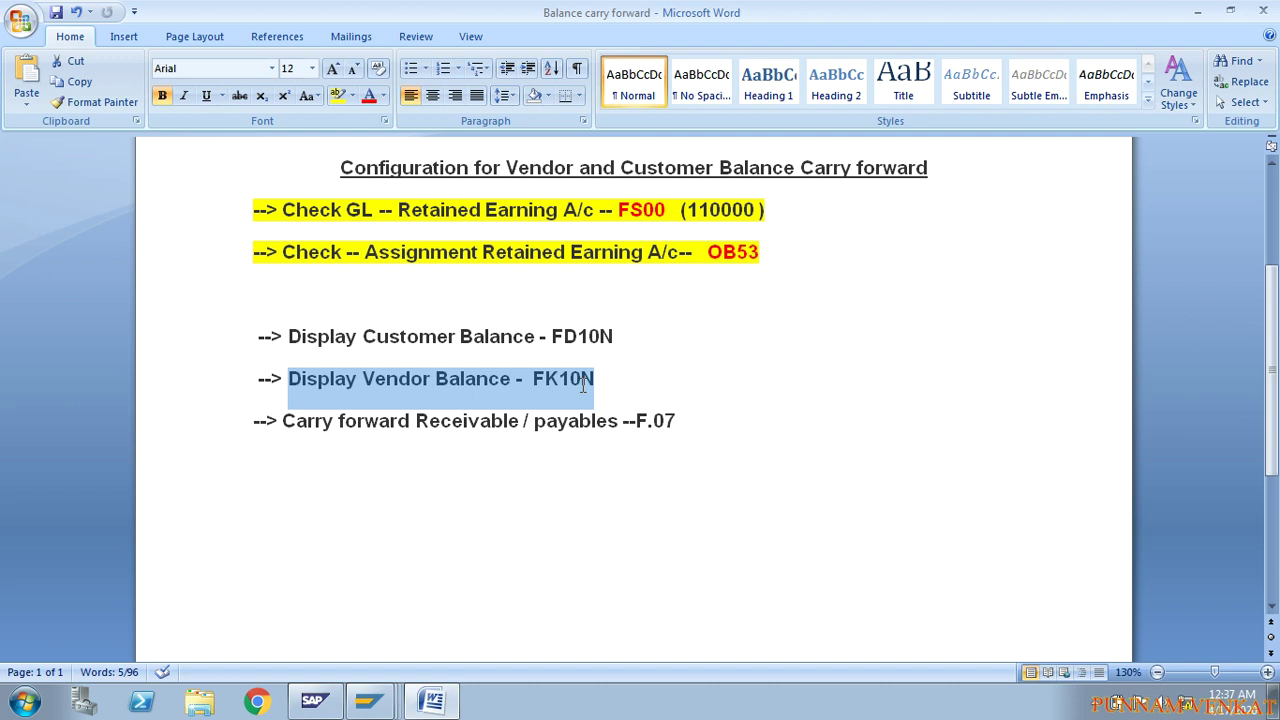
left_click(432, 425)
left_click(287, 422, "shift")
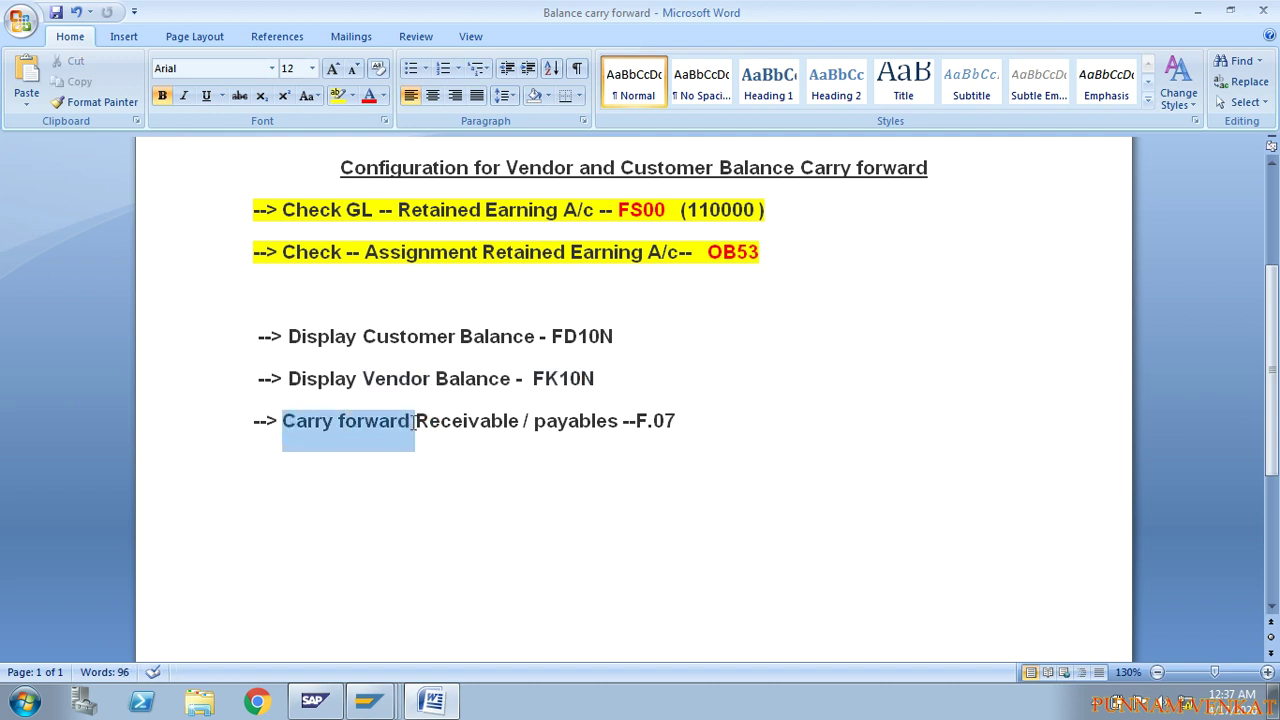
left_click_drag(413, 422, 683, 446)
left_click(594, 477)
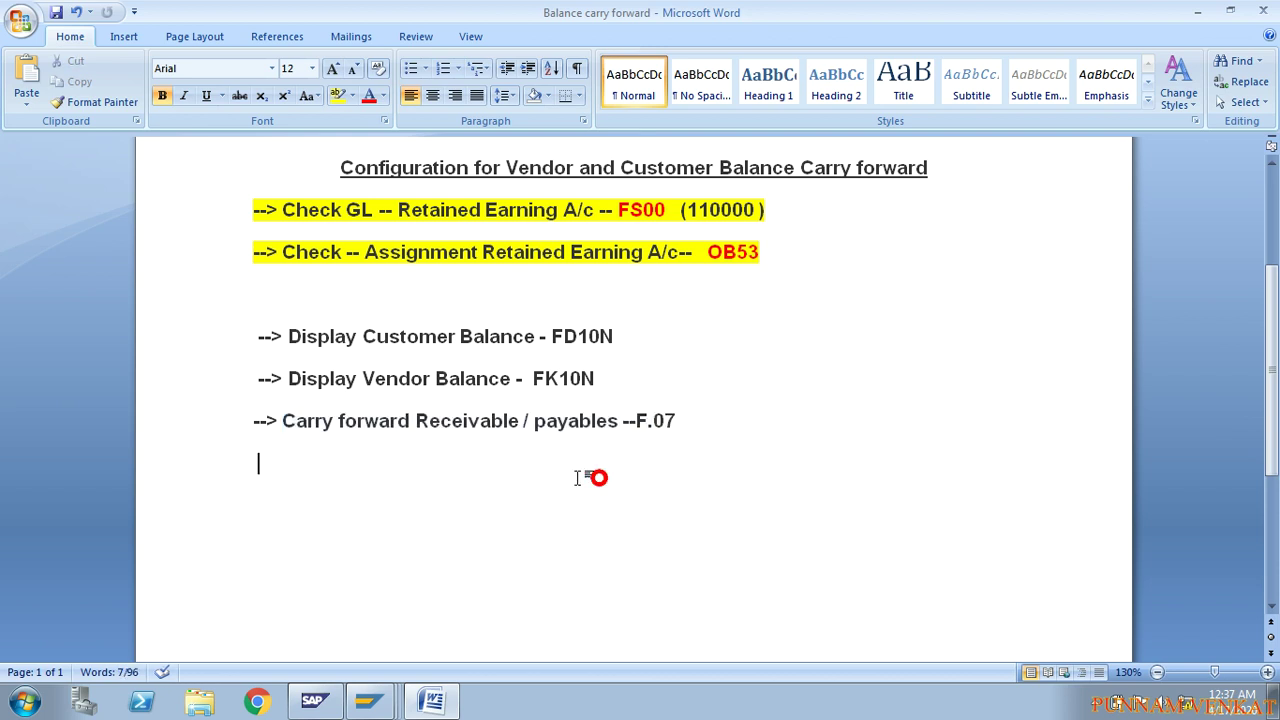
left_click_drag(520, 424, 413, 421)
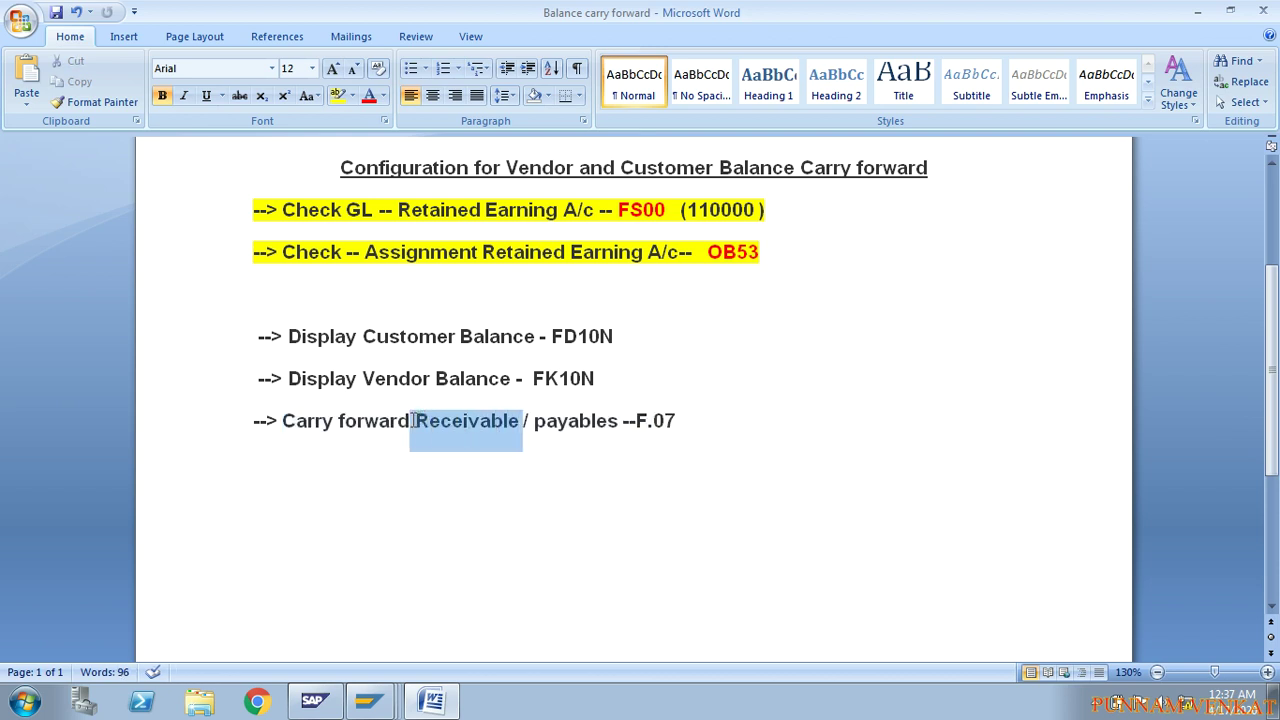
left_click_drag(531, 424, 619, 428)
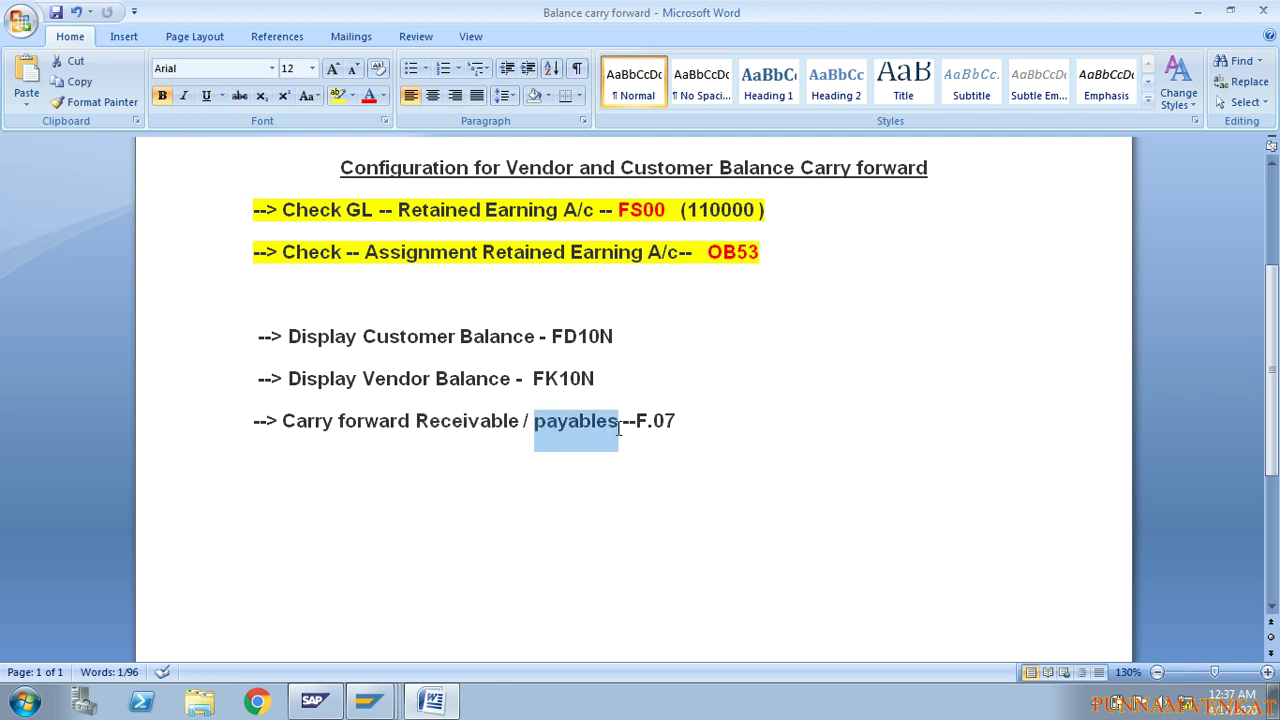
left_click(612, 425)
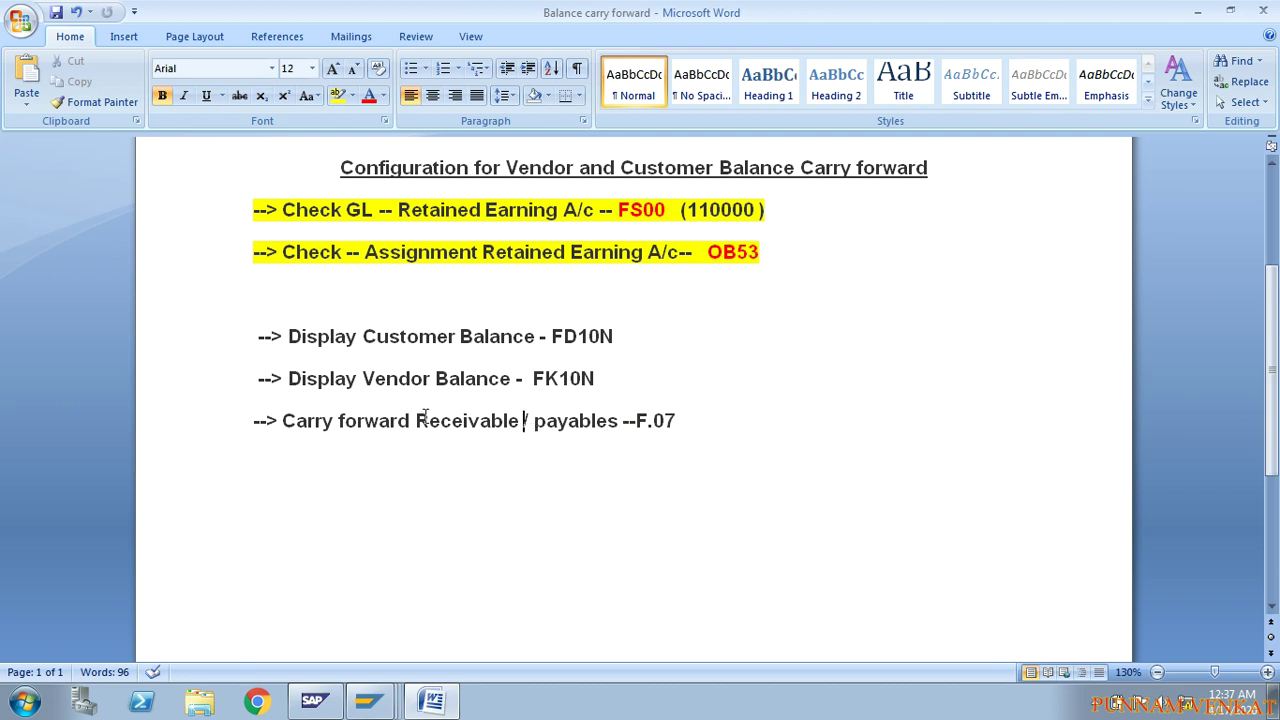
Select the transaction code FD10N beside the Display Customer Balance entry in the Word notes
left_click(616, 336)
left_click_drag(616, 336, 563, 342)
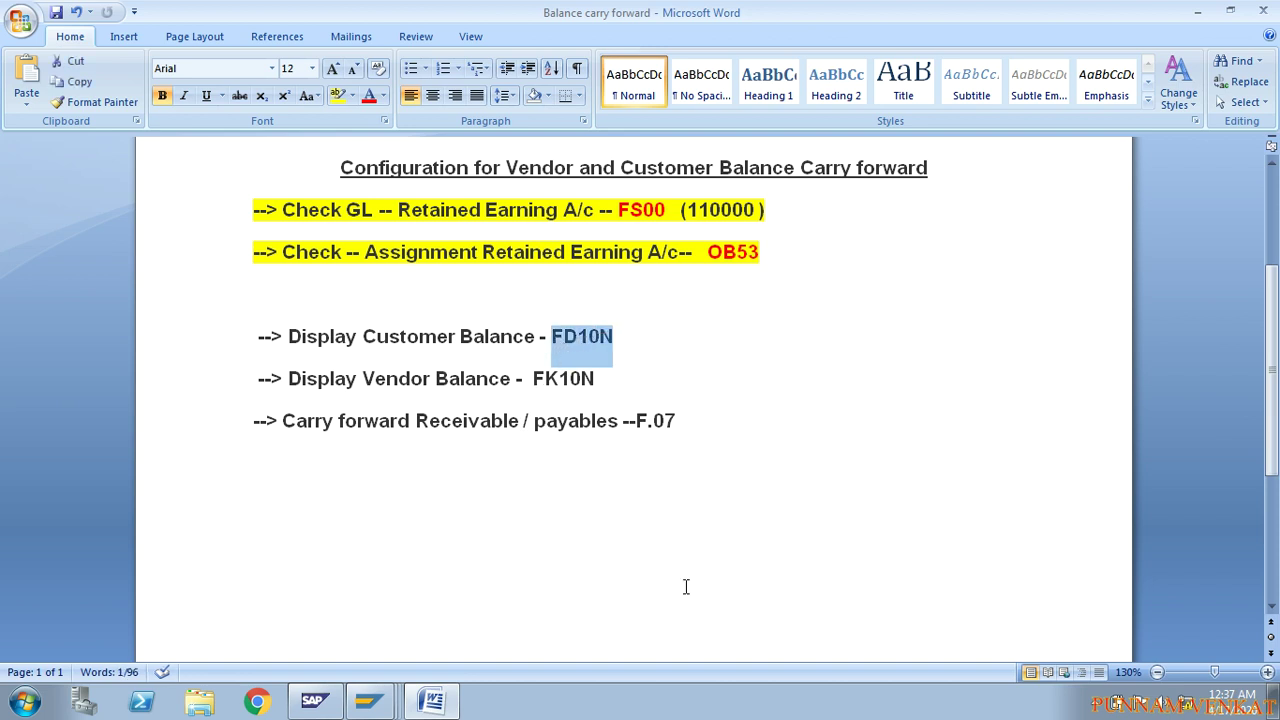
left_click(645, 345)
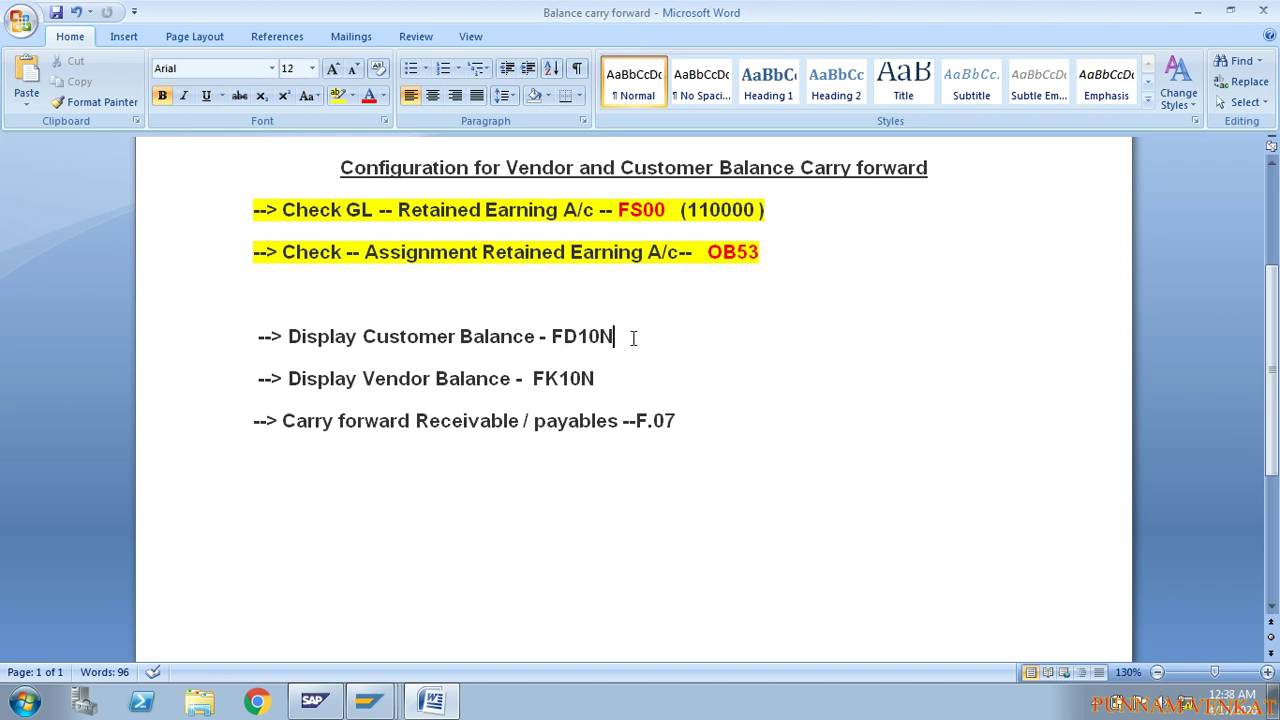
left_click_drag(630, 338, 556, 342)
Switch to SAP and open the customer balance display with transaction code FD10N
key("alt+Tab")
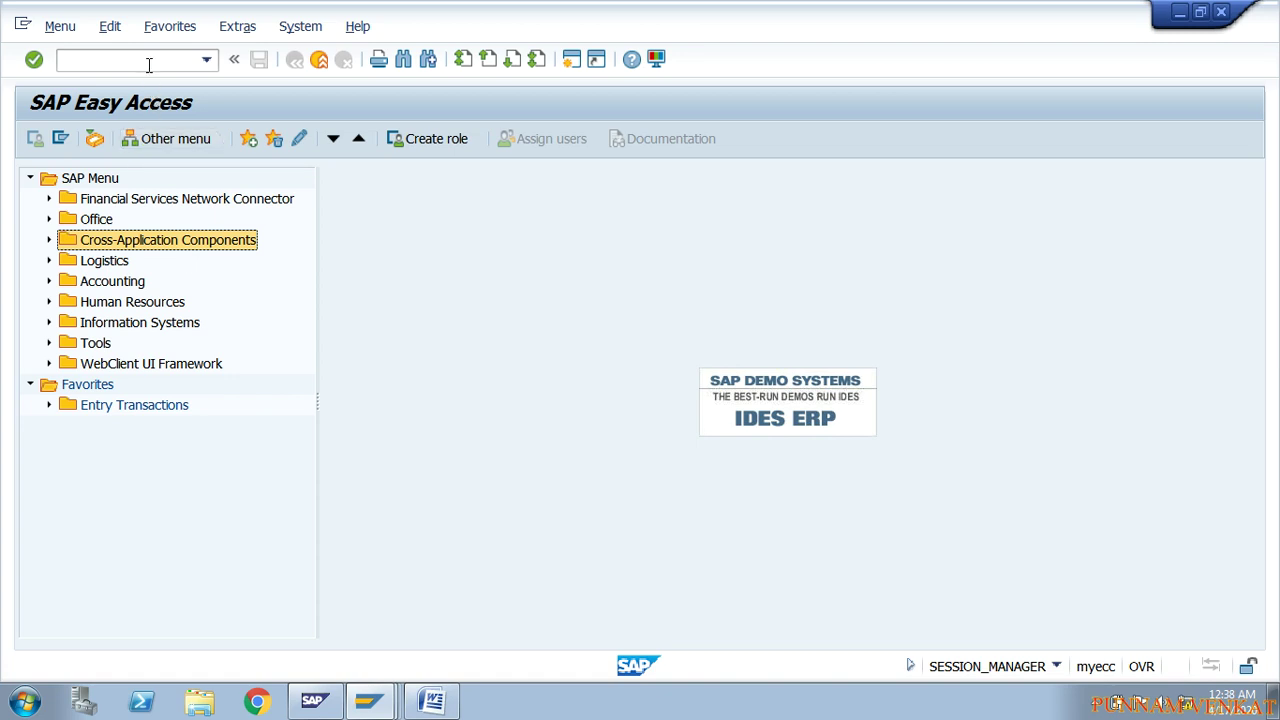
key("ctrl+v")
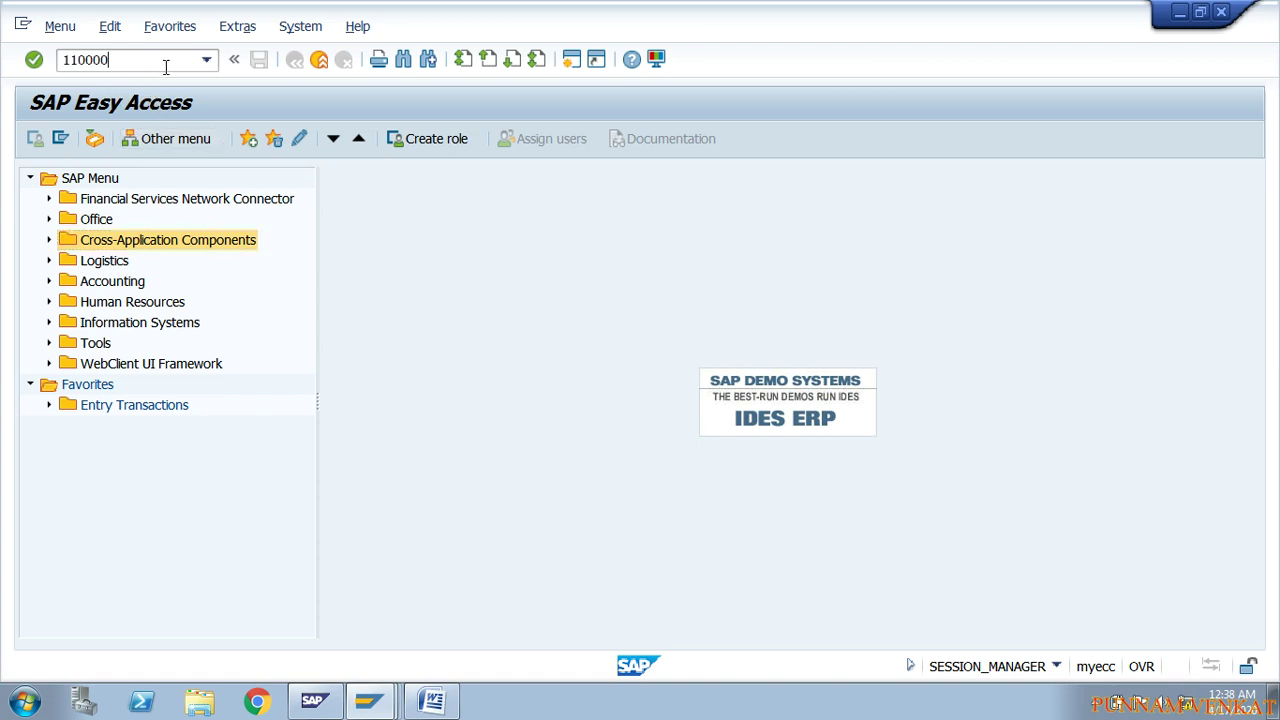
key("BackSpace")
key("BackSpace")
key("BackSpace")
key("BackSpace")
key("BackSpace")
key("BackSpace")
type("FD10N")
key("alt+Tab")
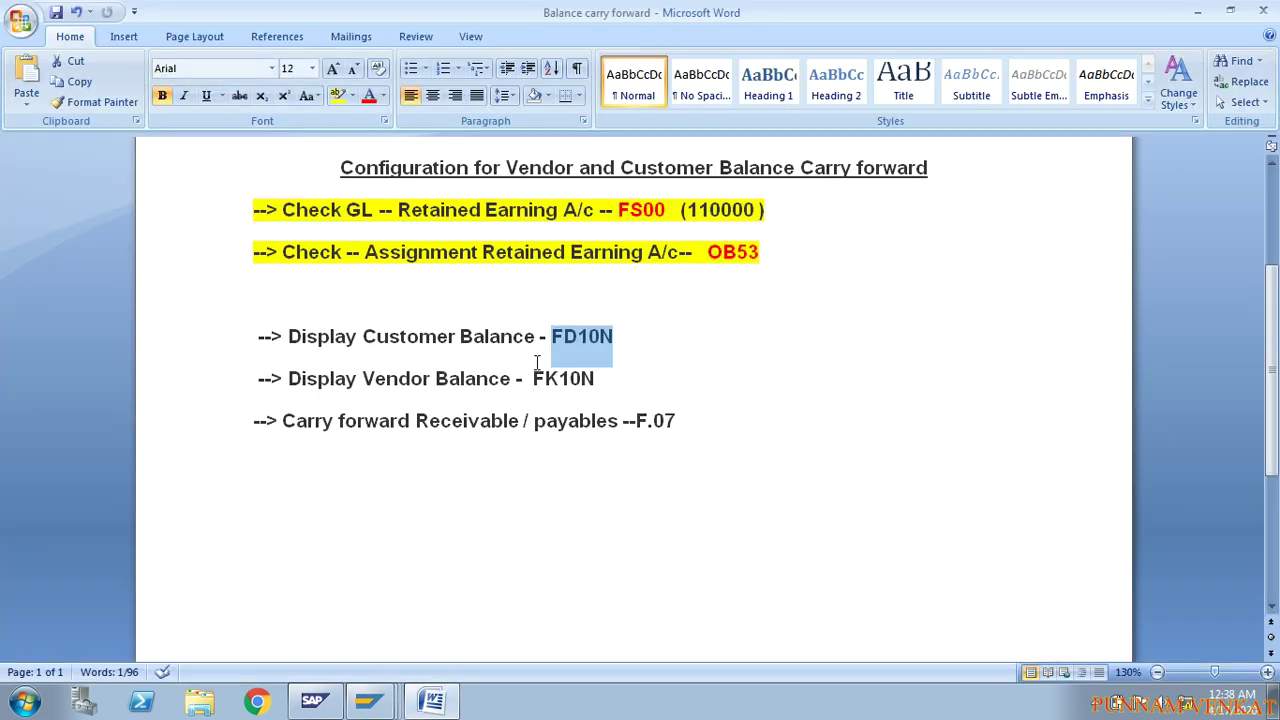
key("alt+Tab")
left_click(148, 59)
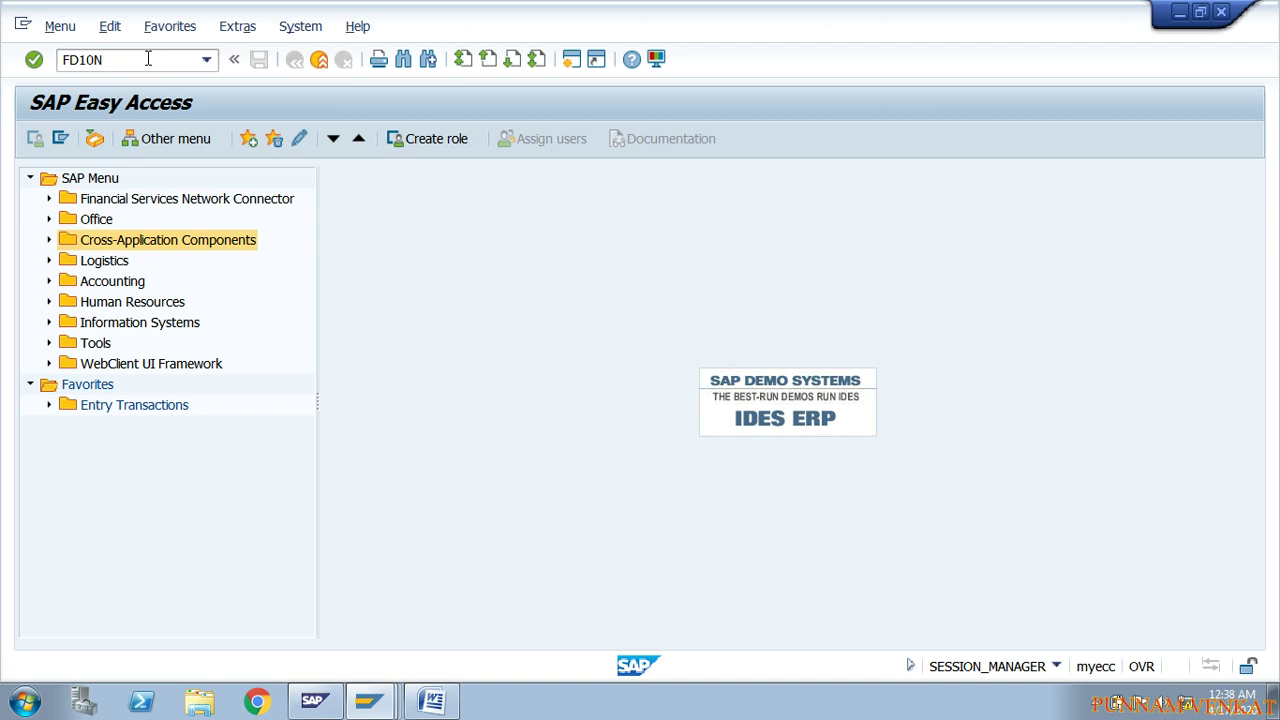
key("Return")
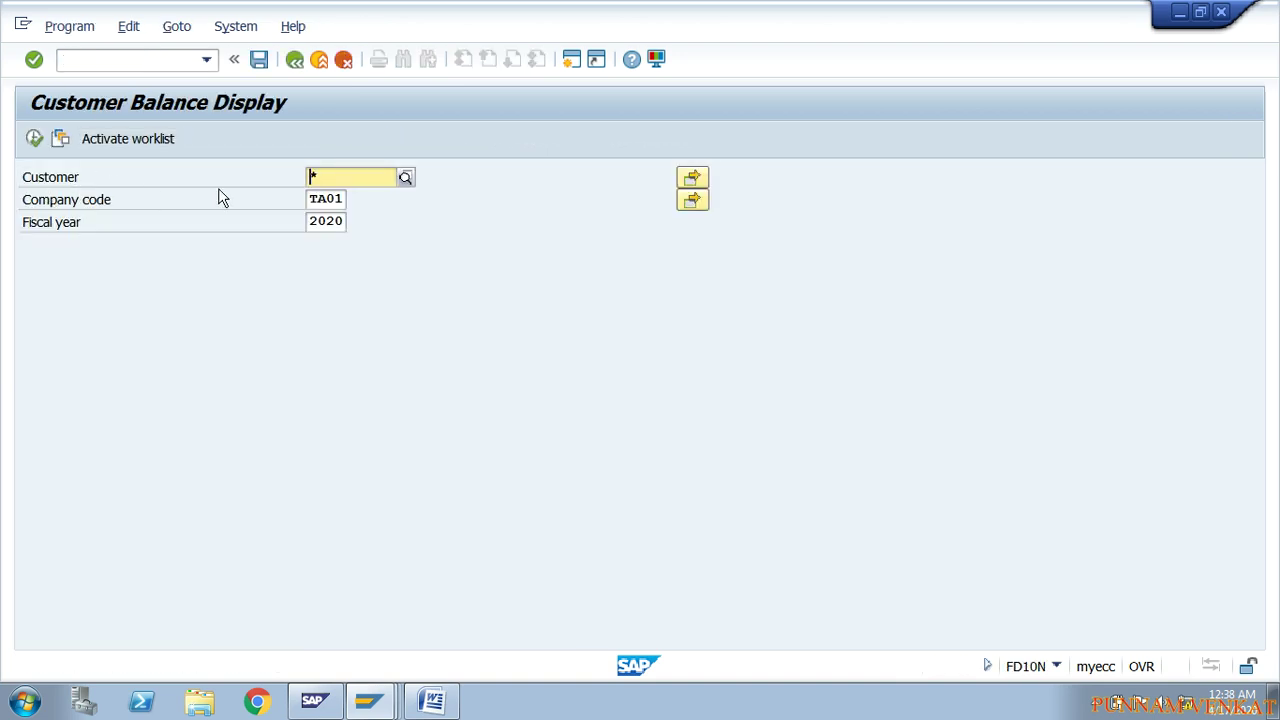
Clear the customer selection and enter * to cover all customers
left_click(333, 177)
key("BackSpace")
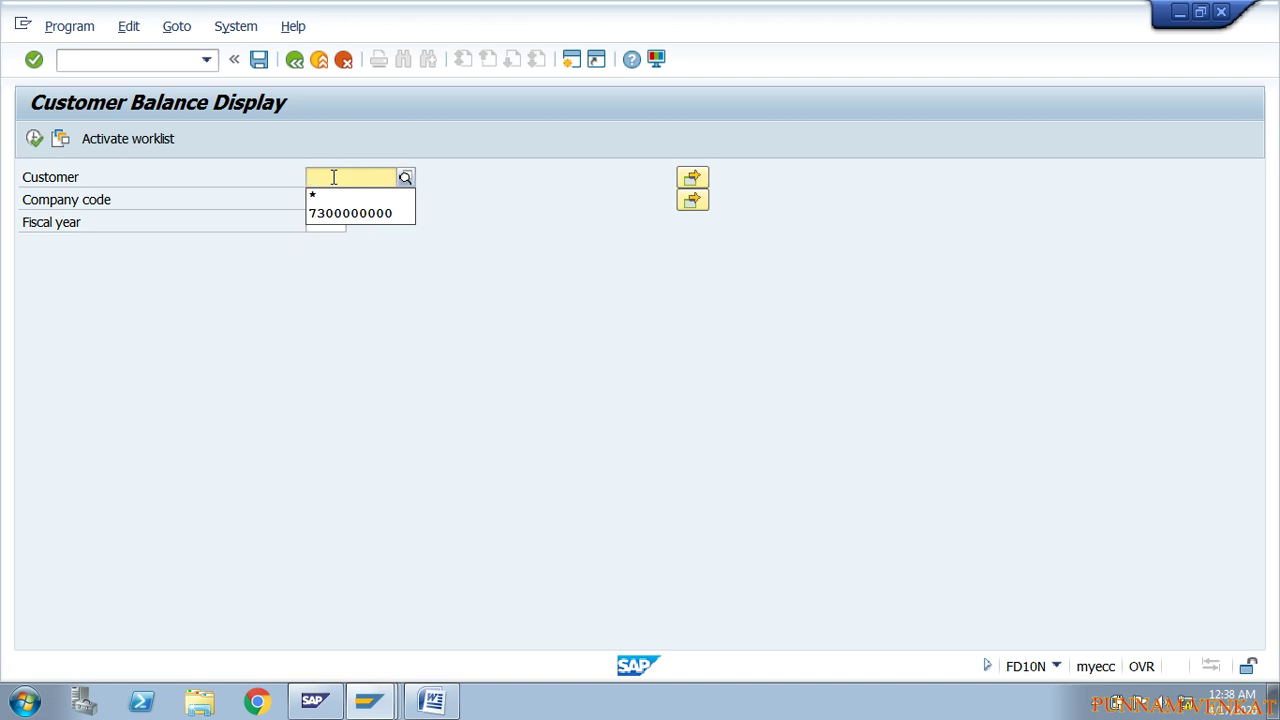
type("*")
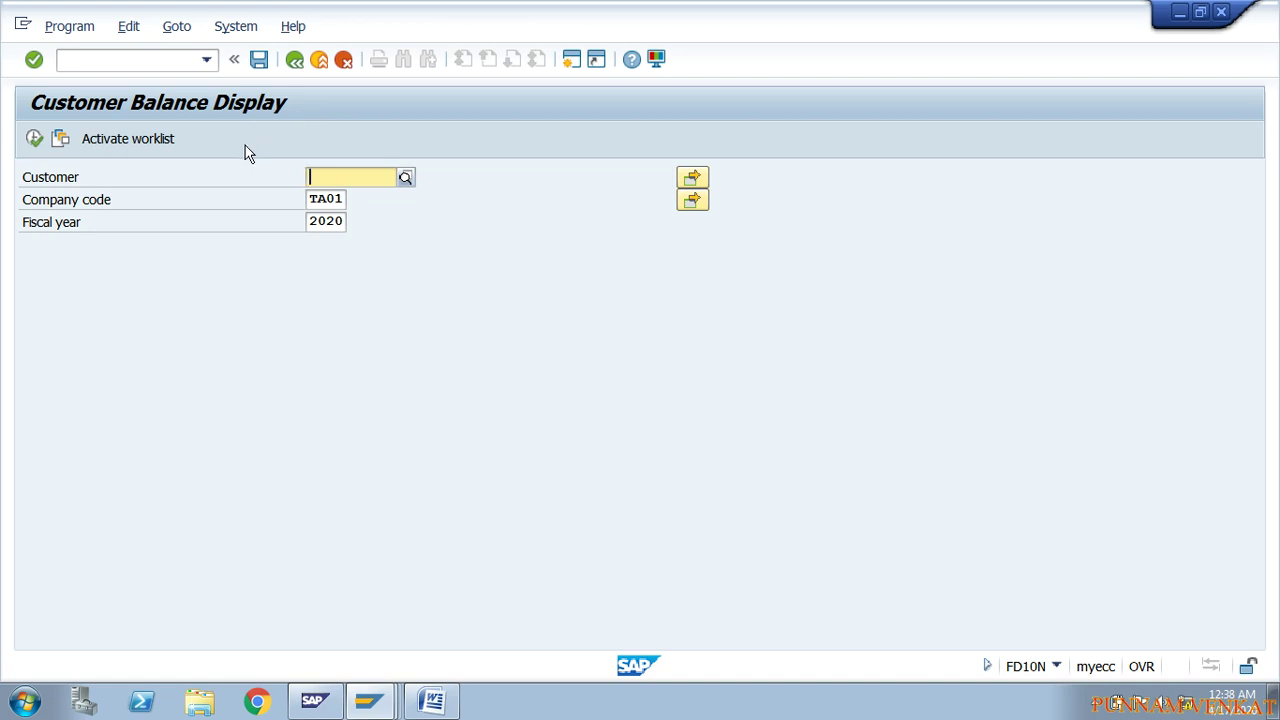
type("4")
key("F8")
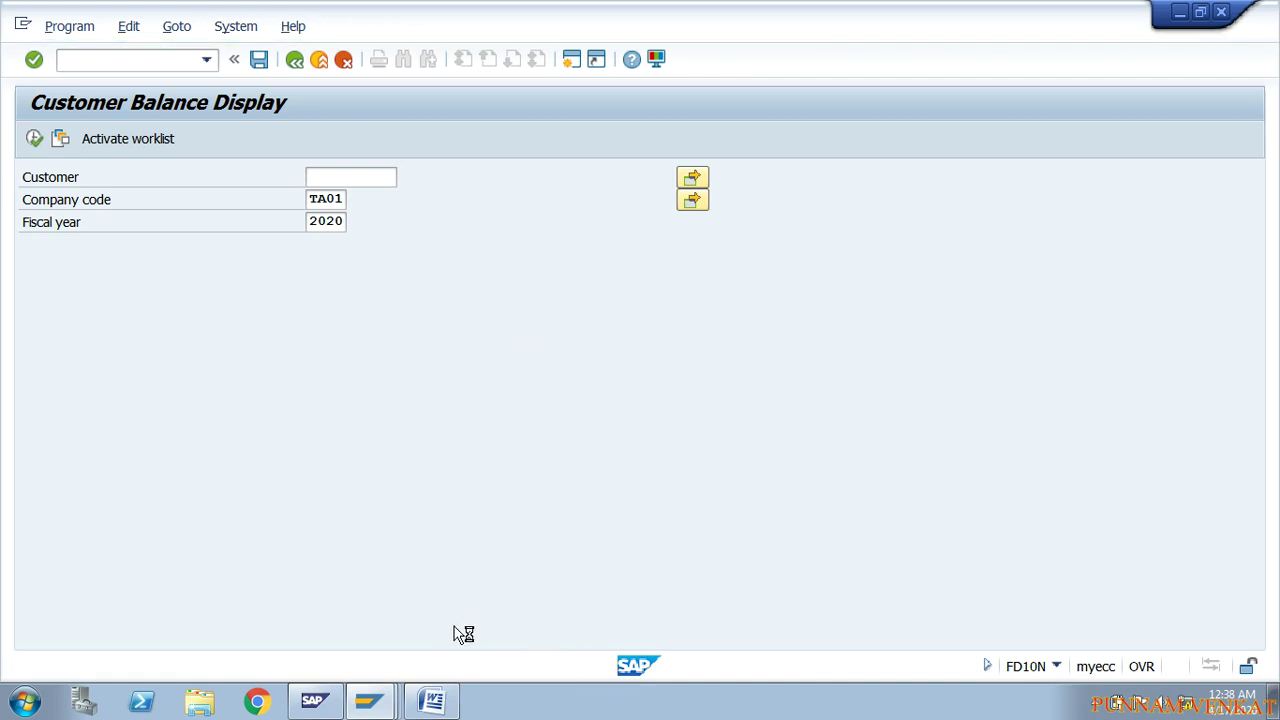
left_click(1093, 704)
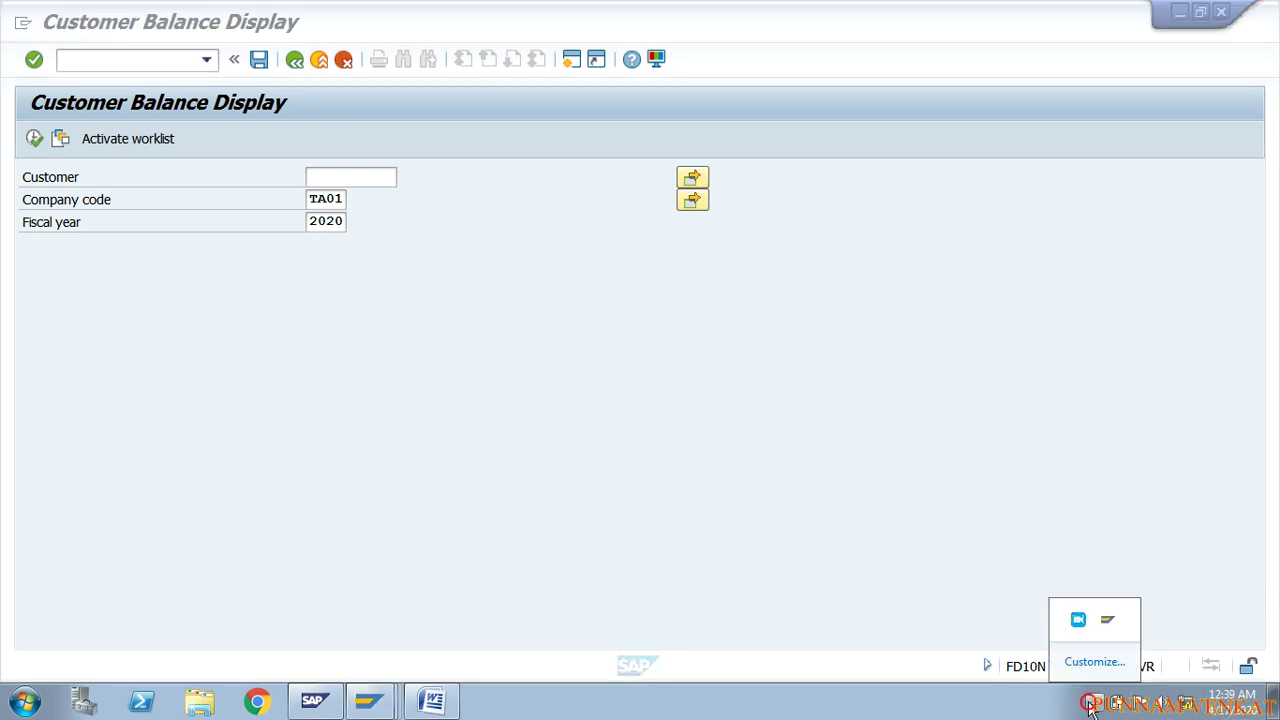
left_click(1078, 622)
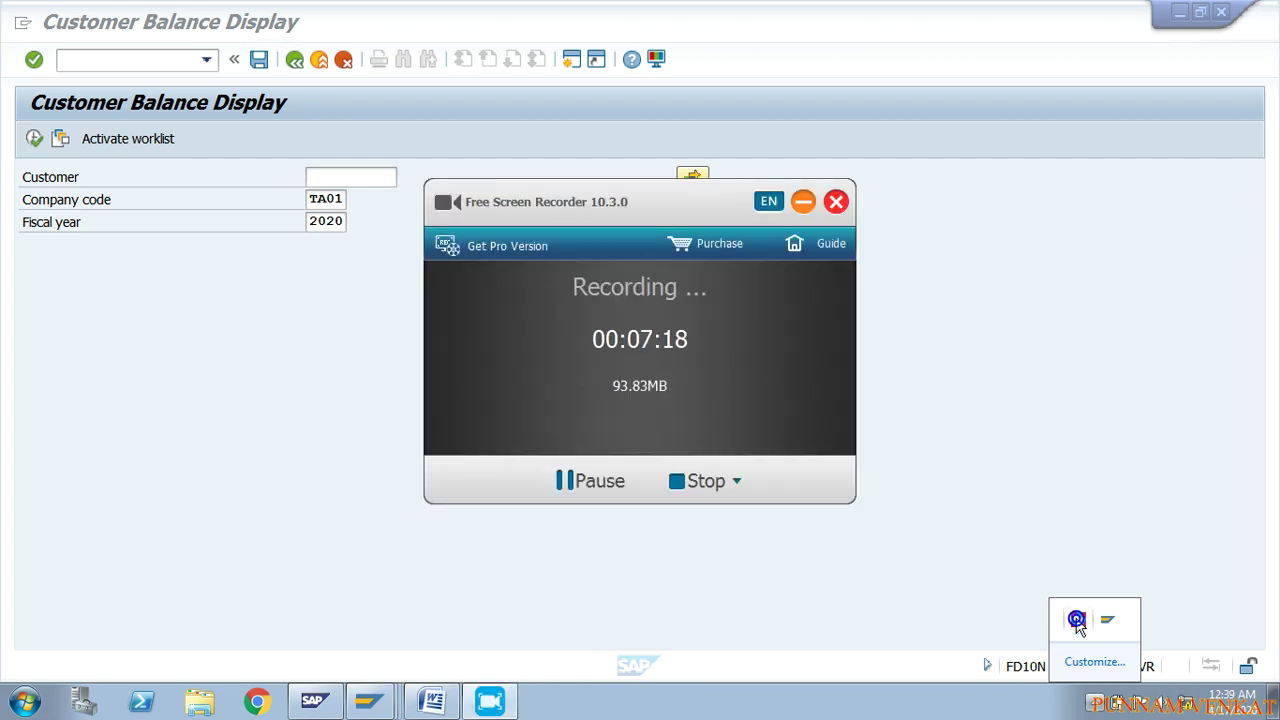
left_click(598, 482)
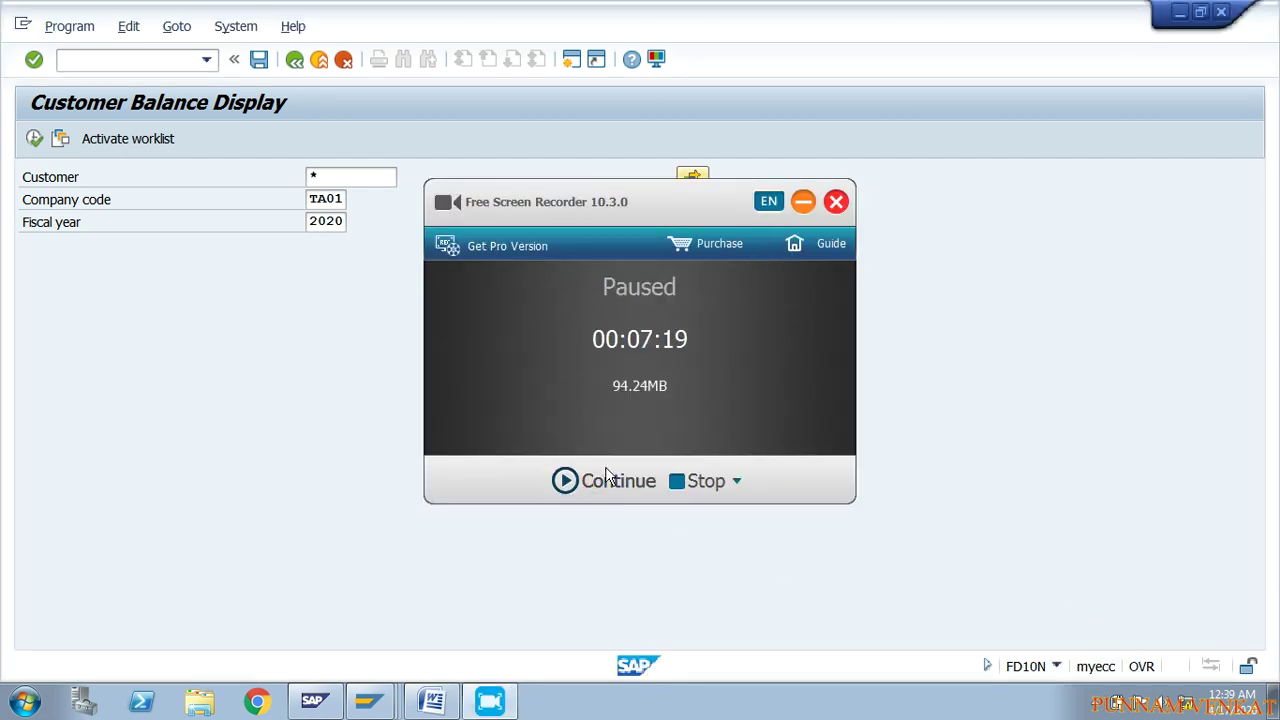
left_click(566, 482)
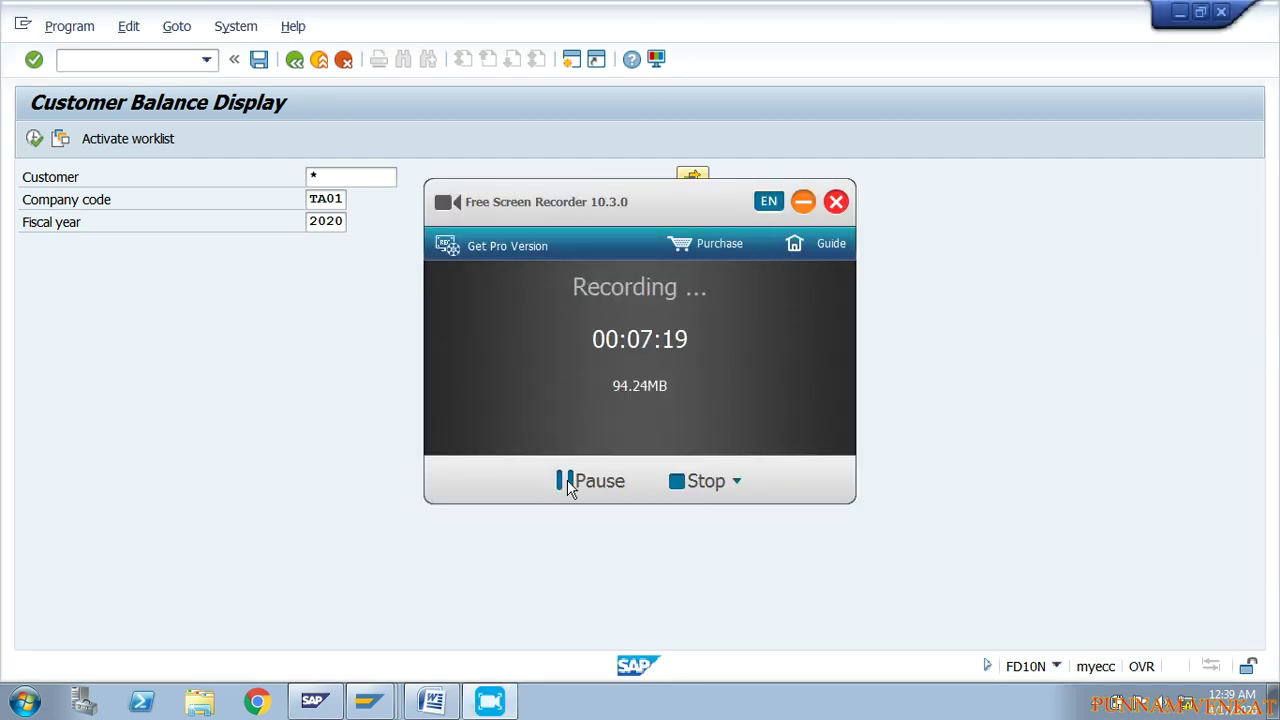
left_click(802, 203)
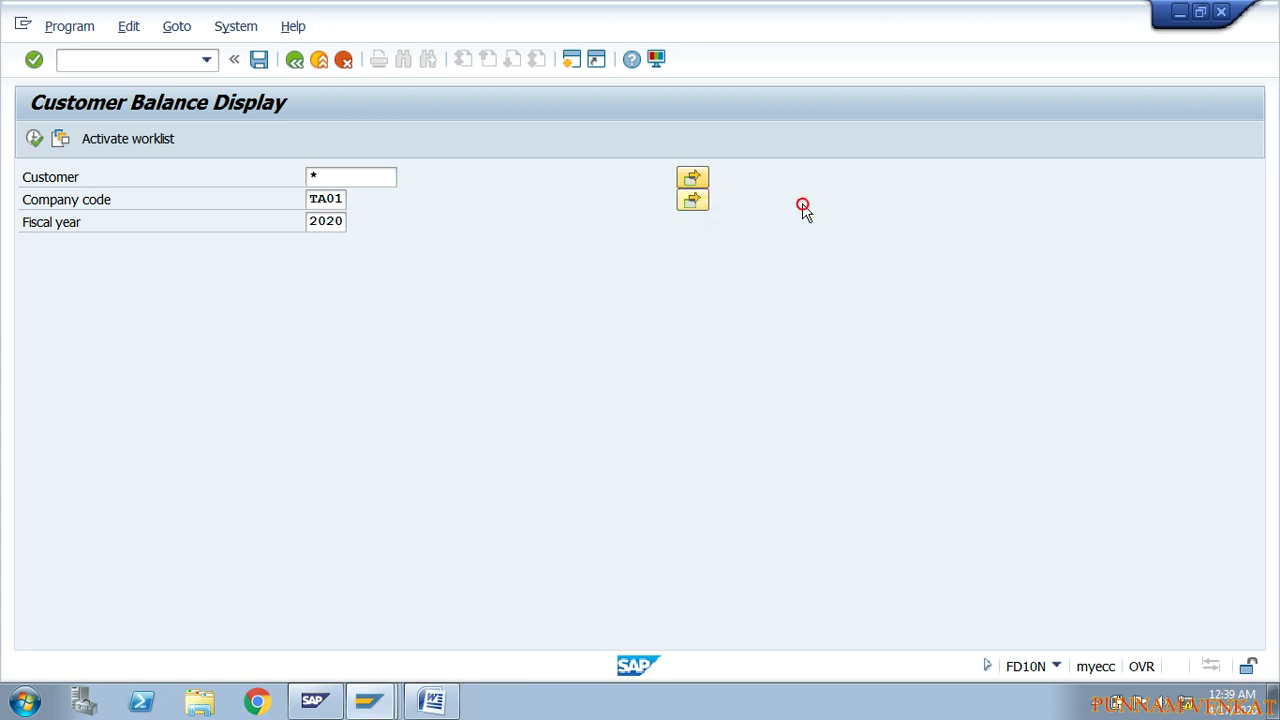
Set the company code to TA01 and the fiscal year to 2019, and display the customer balances
left_click(332, 176)
left_click(336, 199)
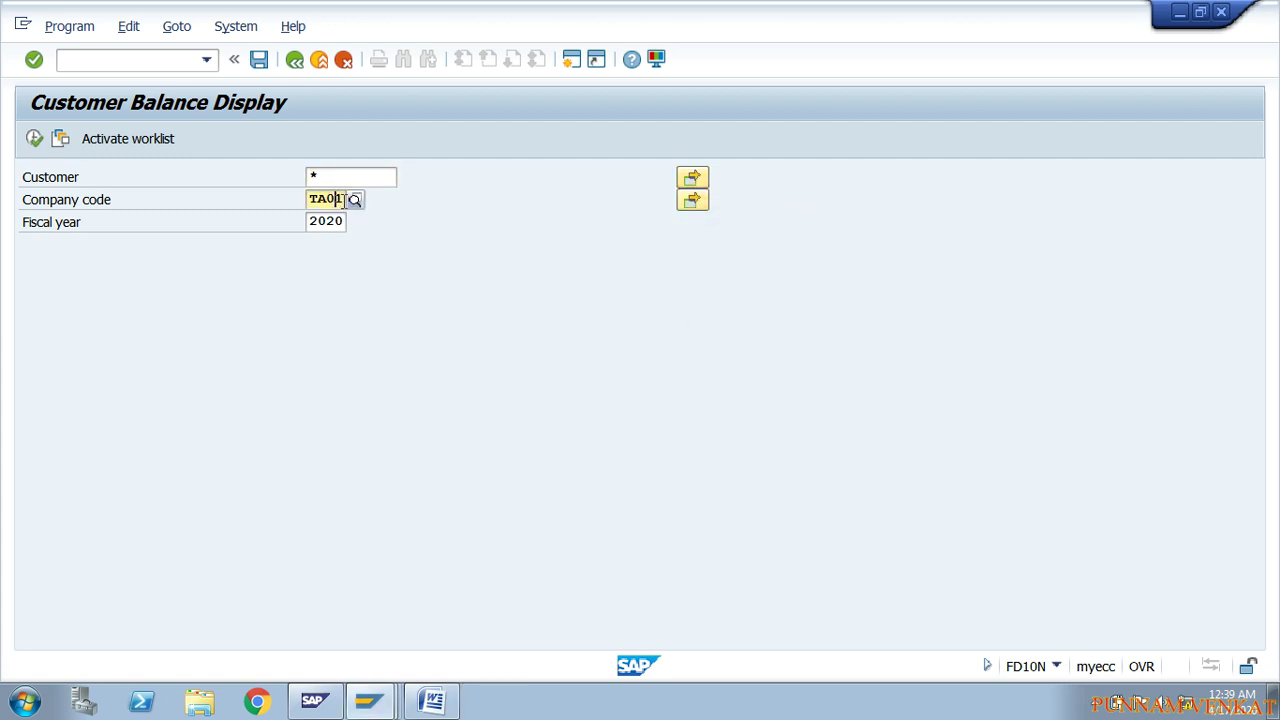
key("BackSpace")
key("BackSpace")
key("BackSpace")
key("BackSpace")
type("TA0")
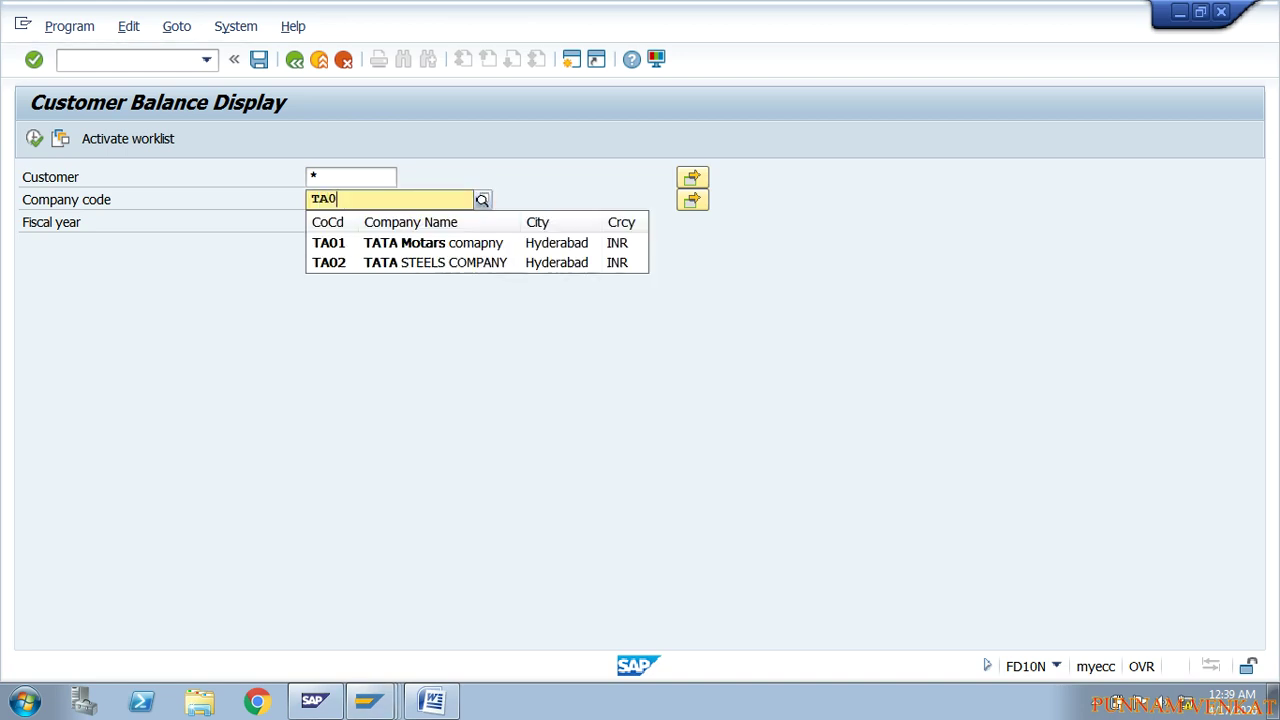
key("BackSpace")
key("BackSpace")
key("BackSpace")
type("TA01")
key("Tab")
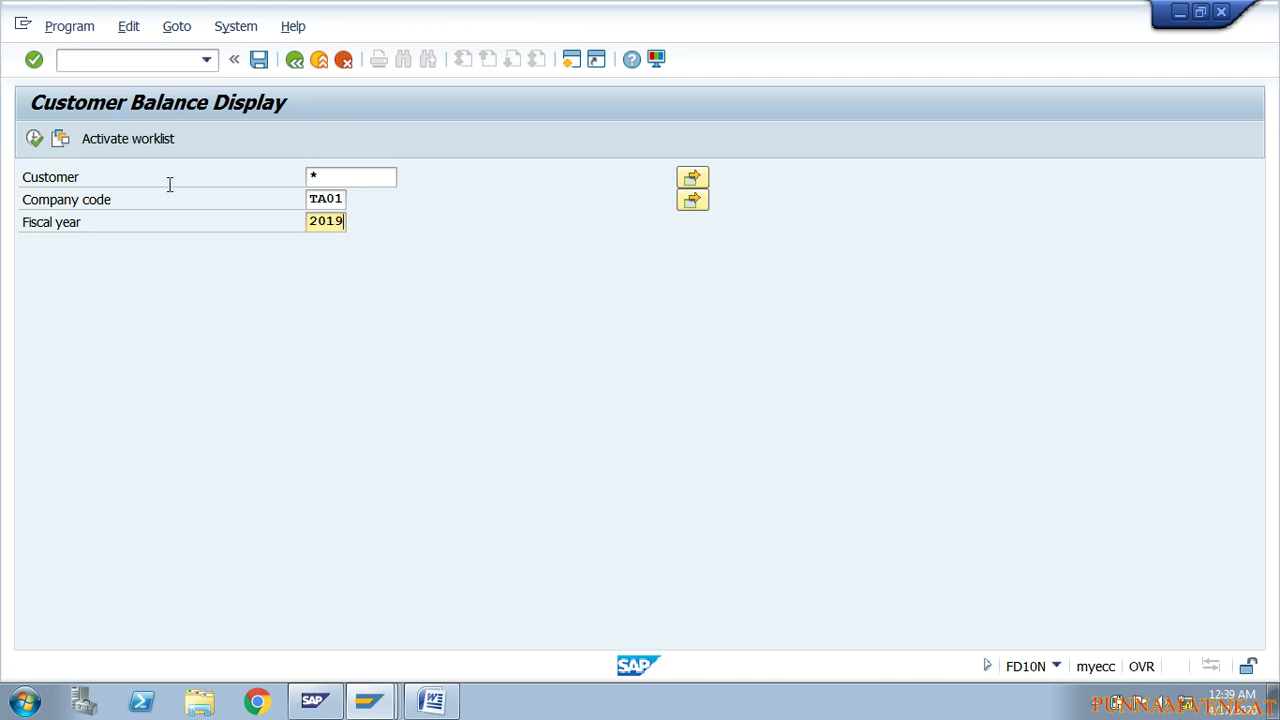
left_click(34, 142)
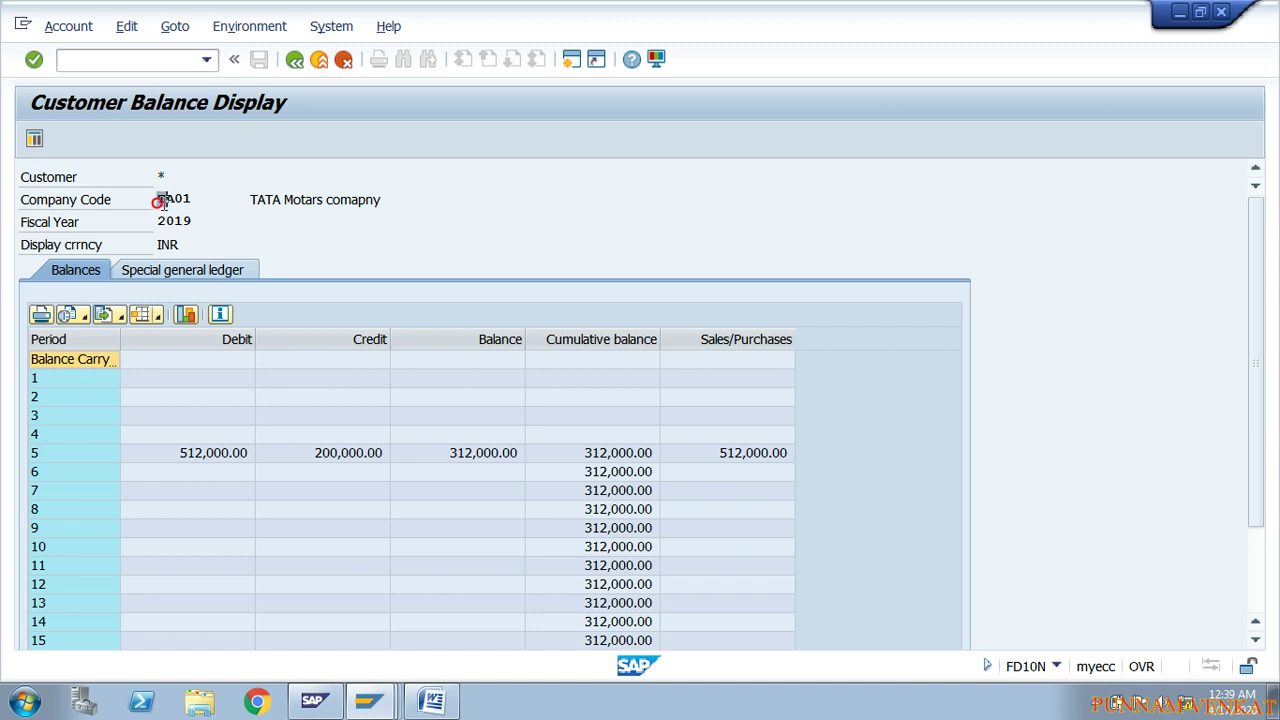
Examine the period 5 balance and sales figures of the customers for company code TA01 and fiscal year 2019
left_click_drag(157, 199, 201, 222)
left_click(409, 455)
left_click(440, 457)
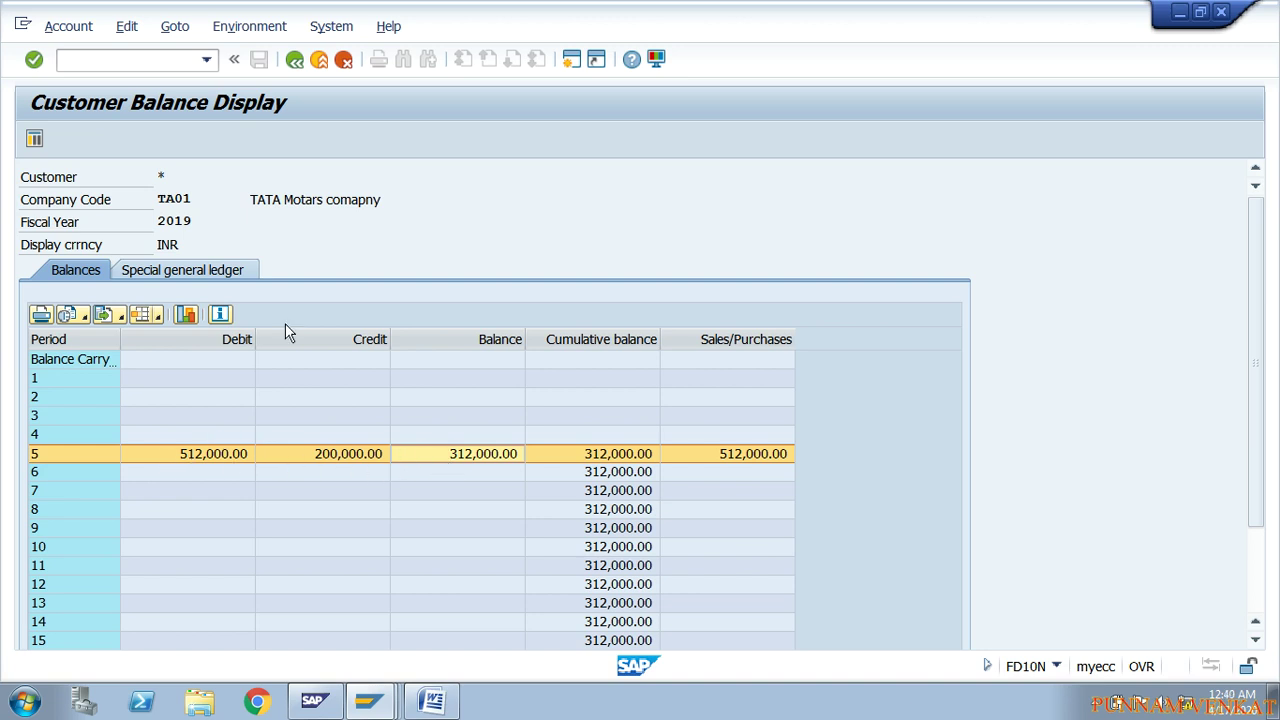
left_click_drag(179, 225, 203, 222)
left_click(203, 222)
left_click(733, 454)
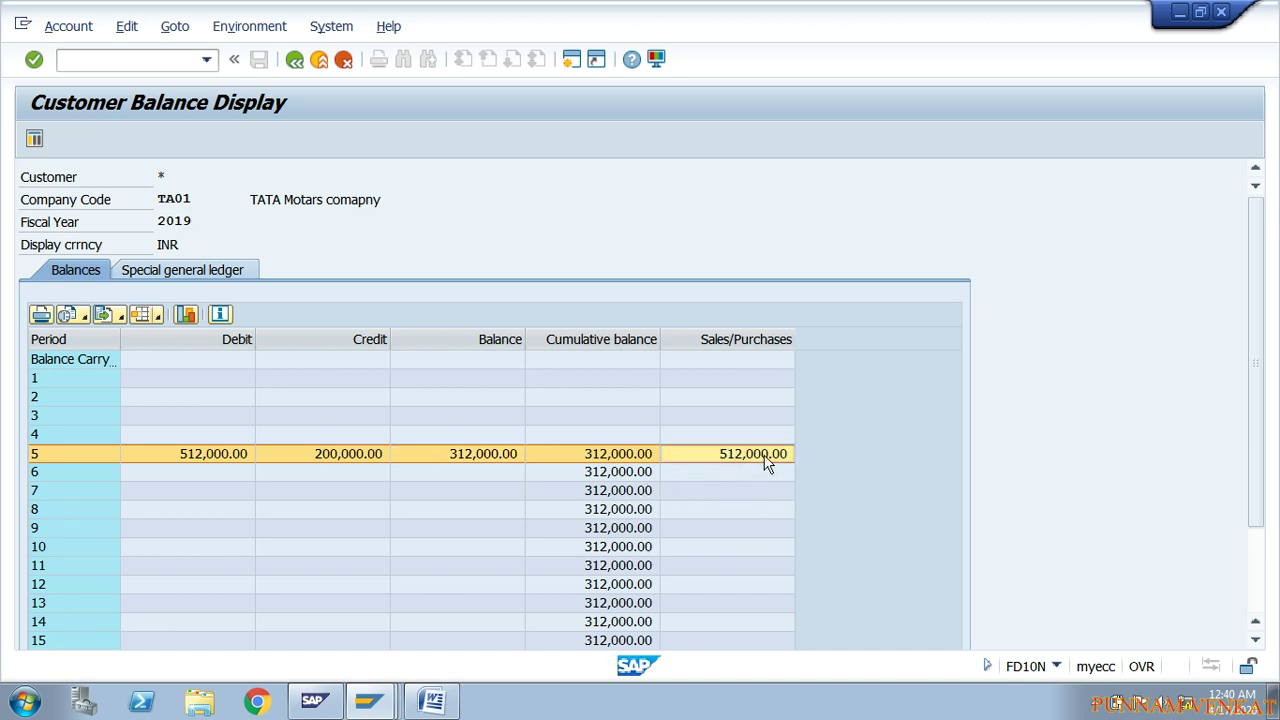
double_click(156, 221)
left_click(199, 221)
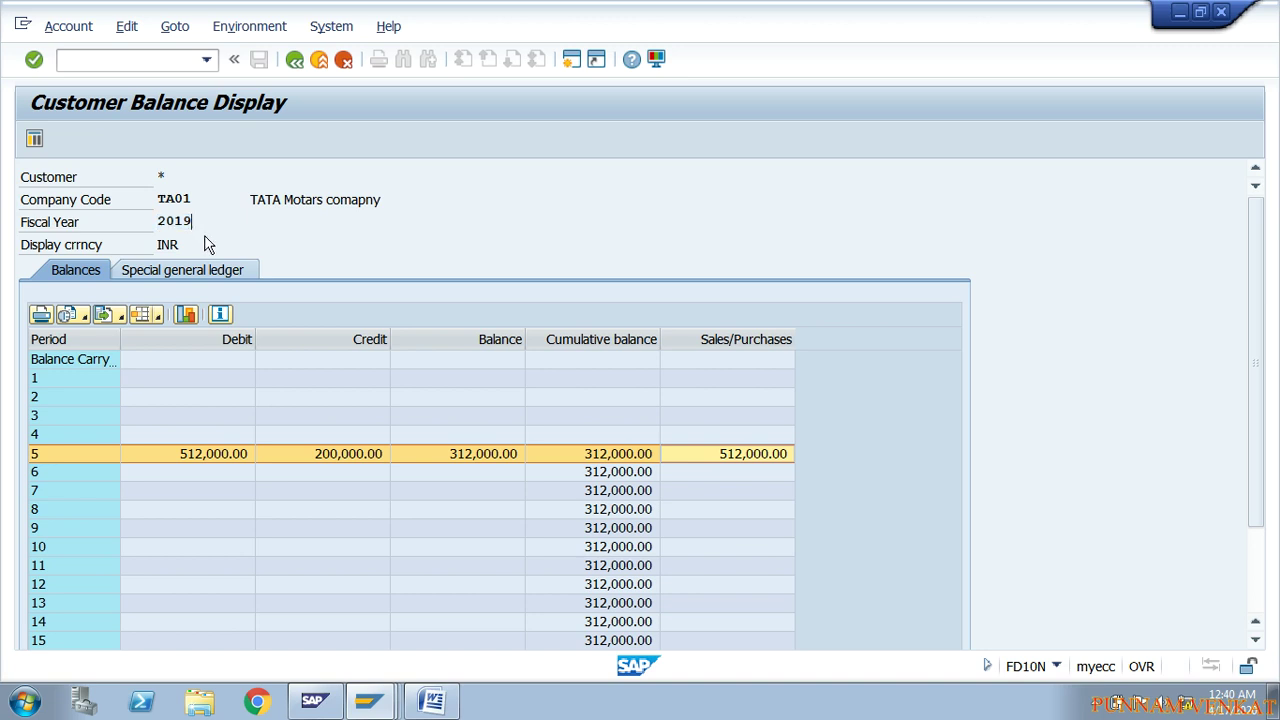
Leave the customer balance display and select the vendor balance transaction code FK10N in the Word notes
left_click(293, 61)
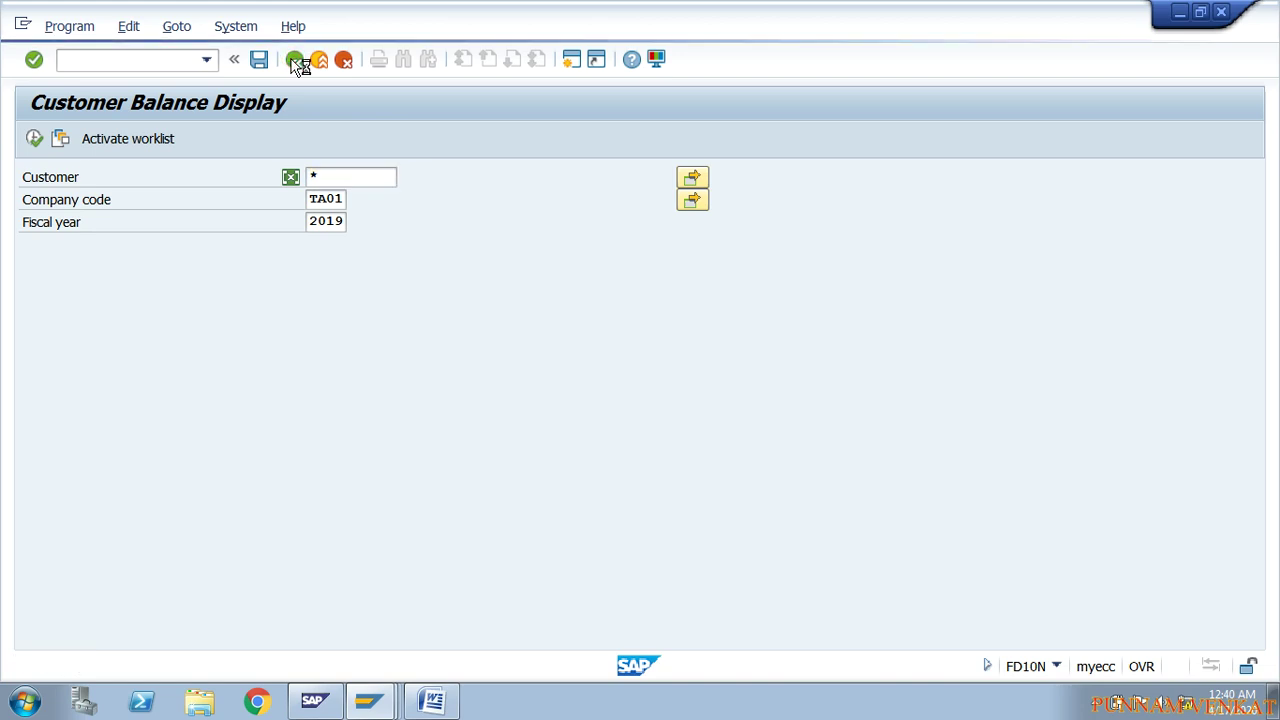
left_click(293, 61)
key("alt+Tab")
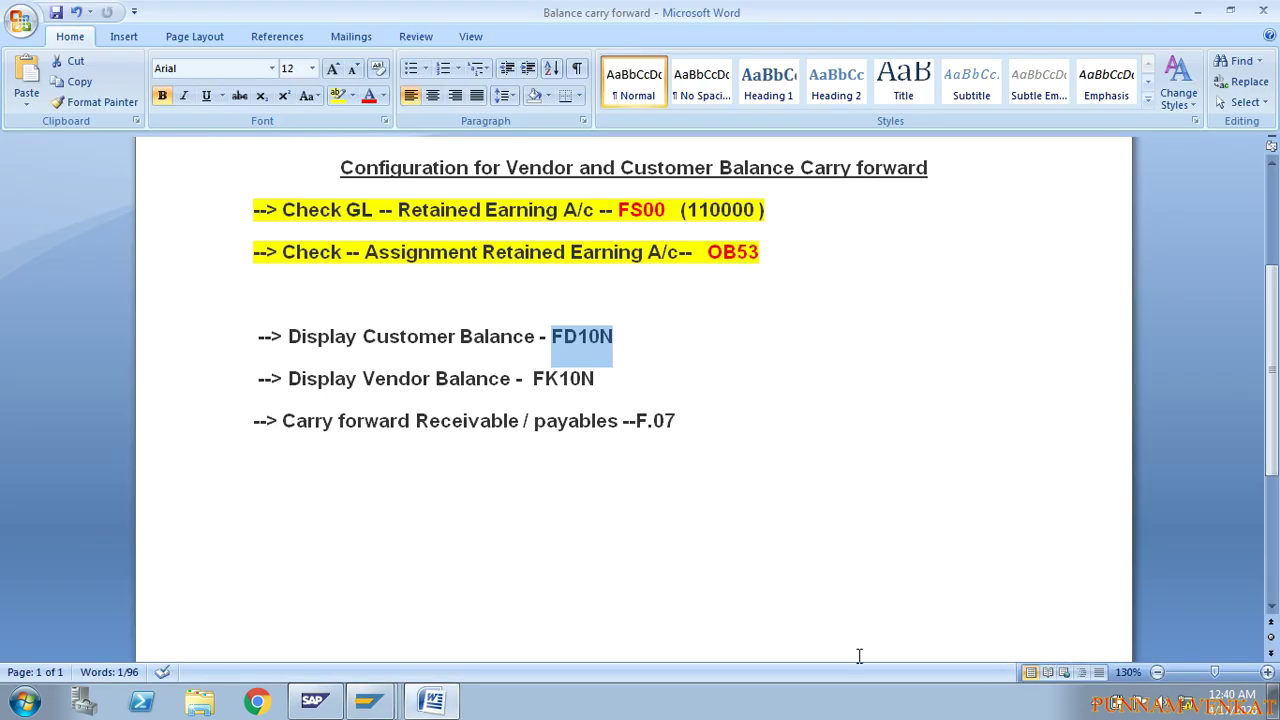
left_click(290, 381)
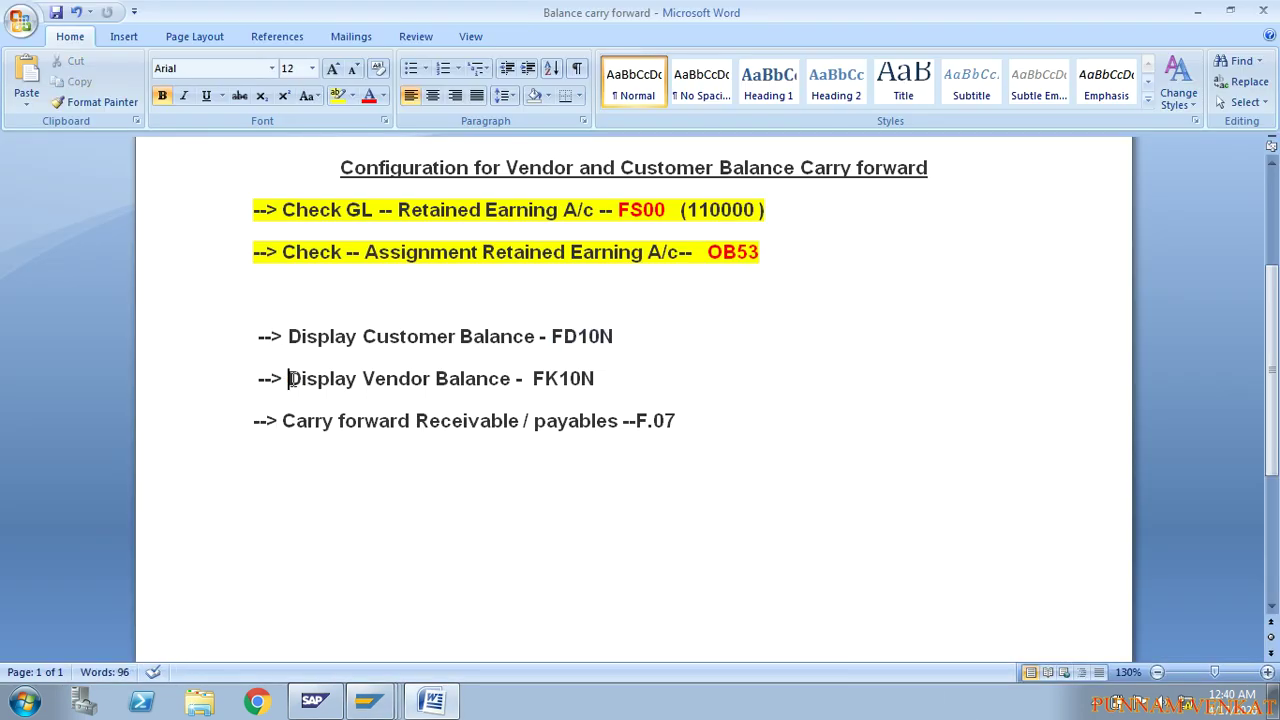
left_click_drag(290, 381, 605, 378)
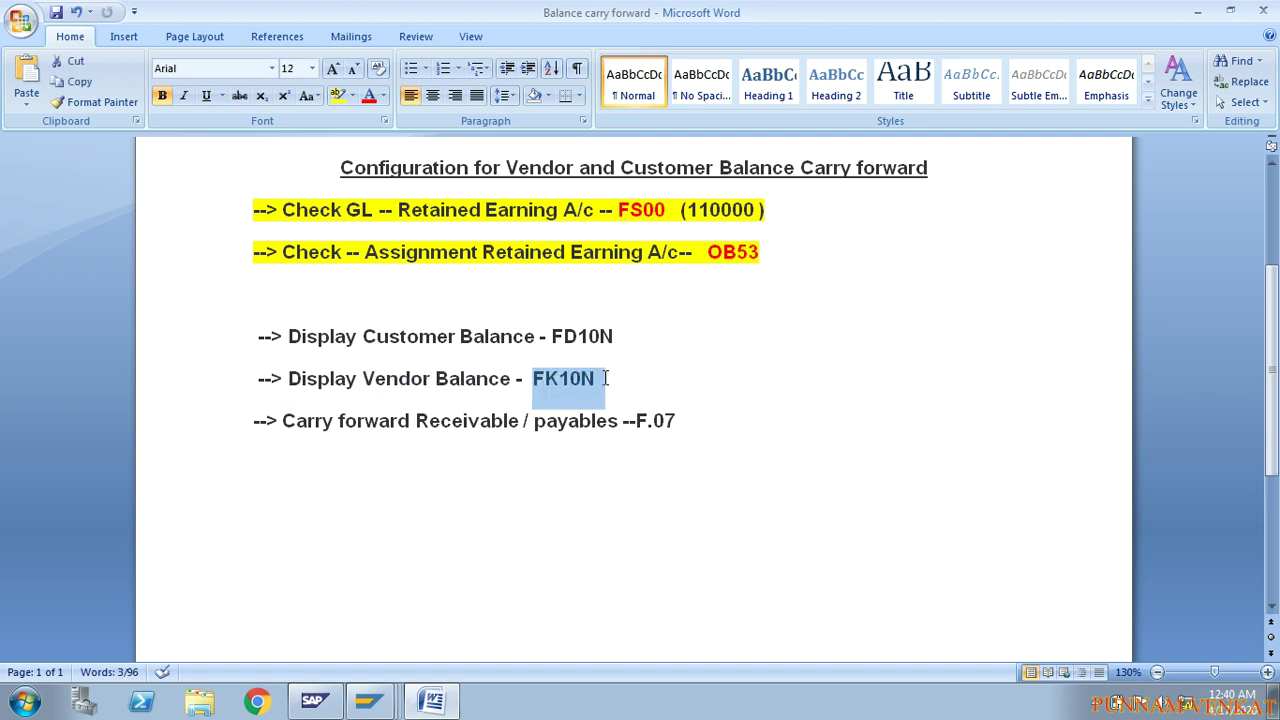
Switch back to SAP and open the vendor balance display with transaction code FK10N
key("alt+Tab")
left_click(137, 60)
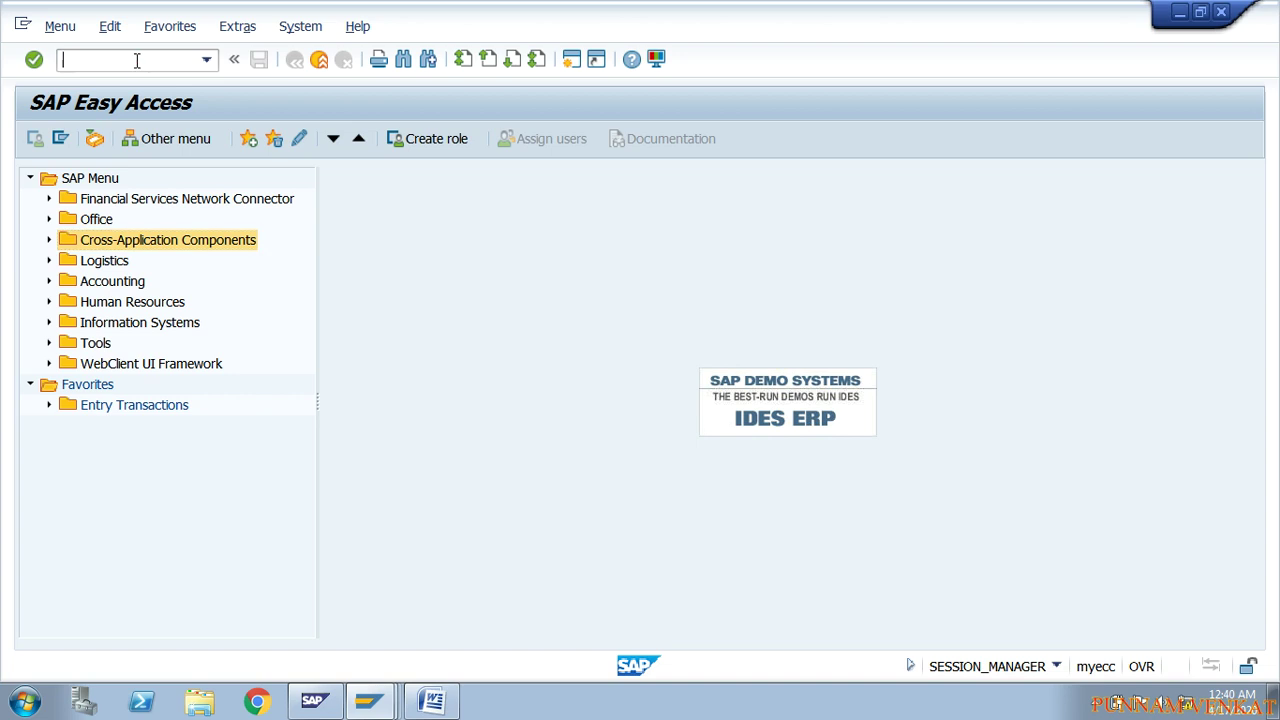
type("FK10N")
key("Return")
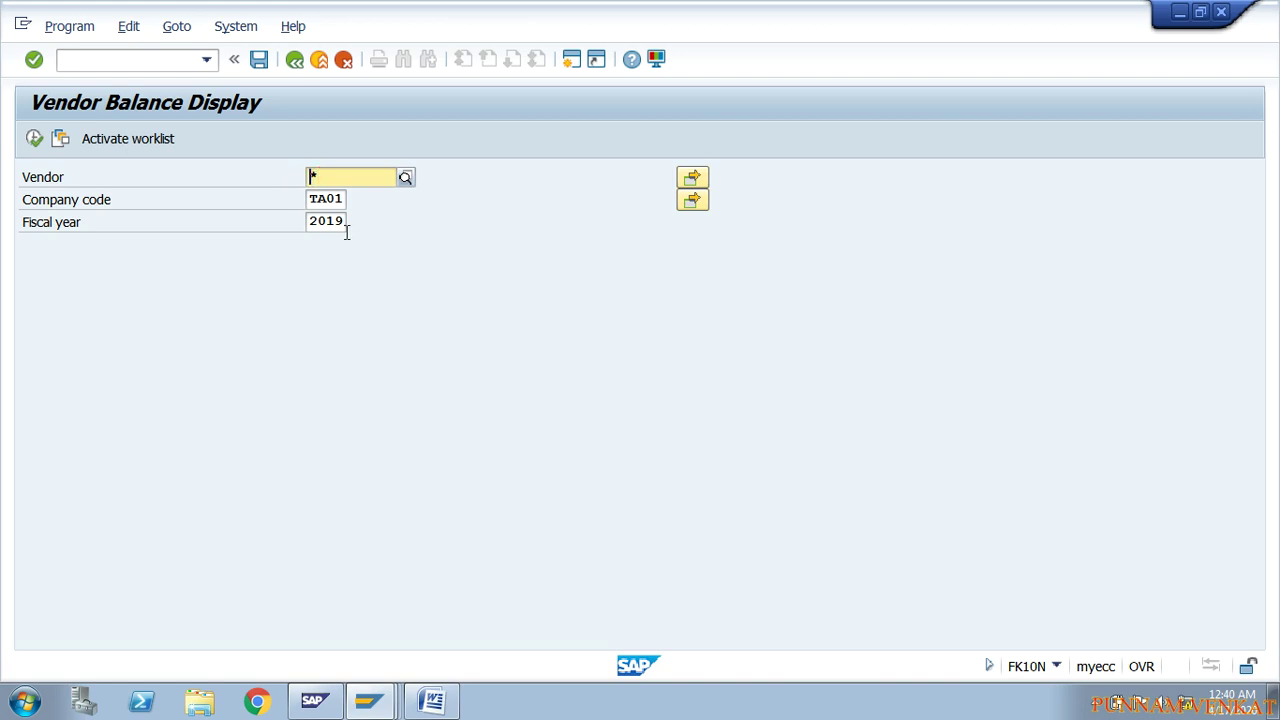
Keep company code TA01, set the fiscal year to 2019 and display the balances for all vendors
key("Tab")
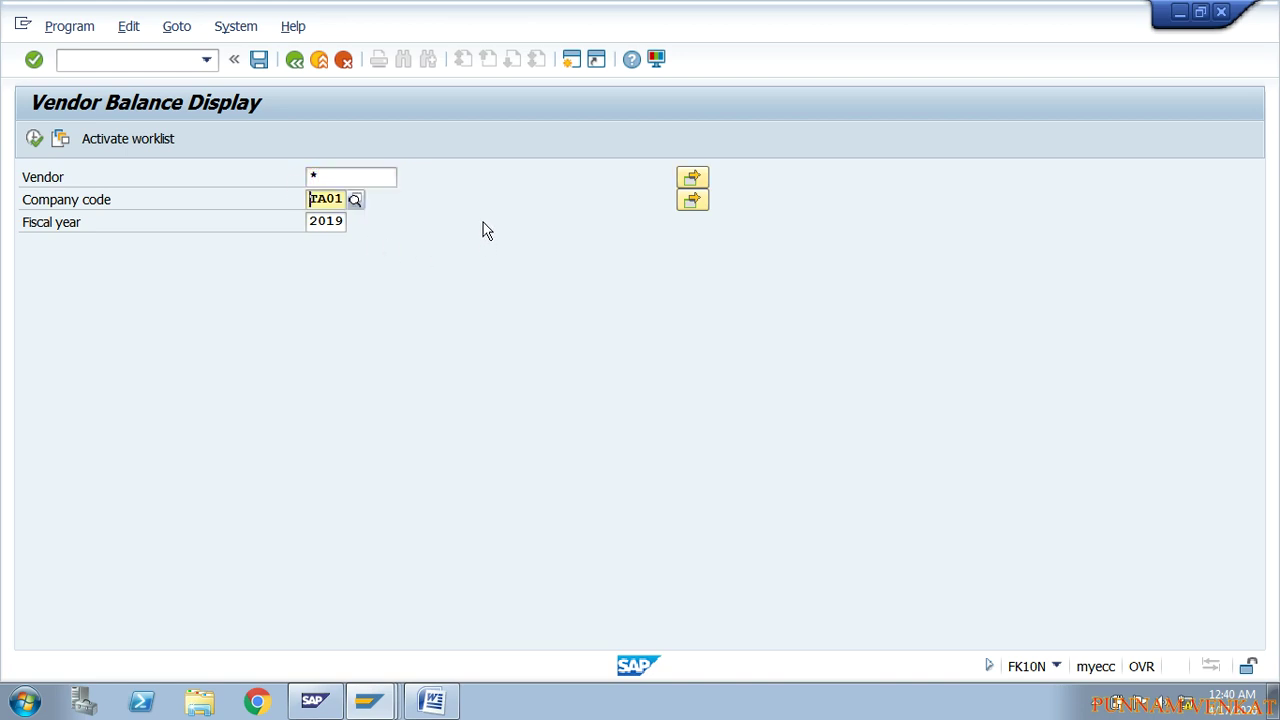
key("F4")
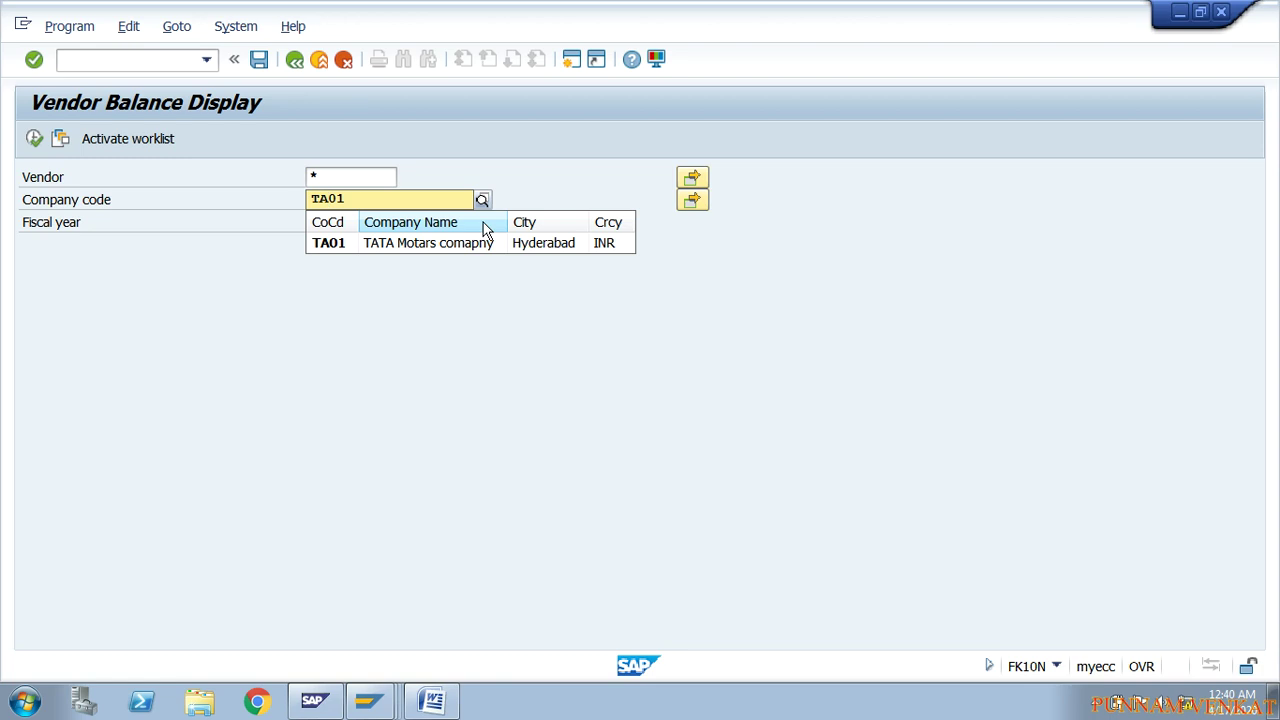
key("Tab")
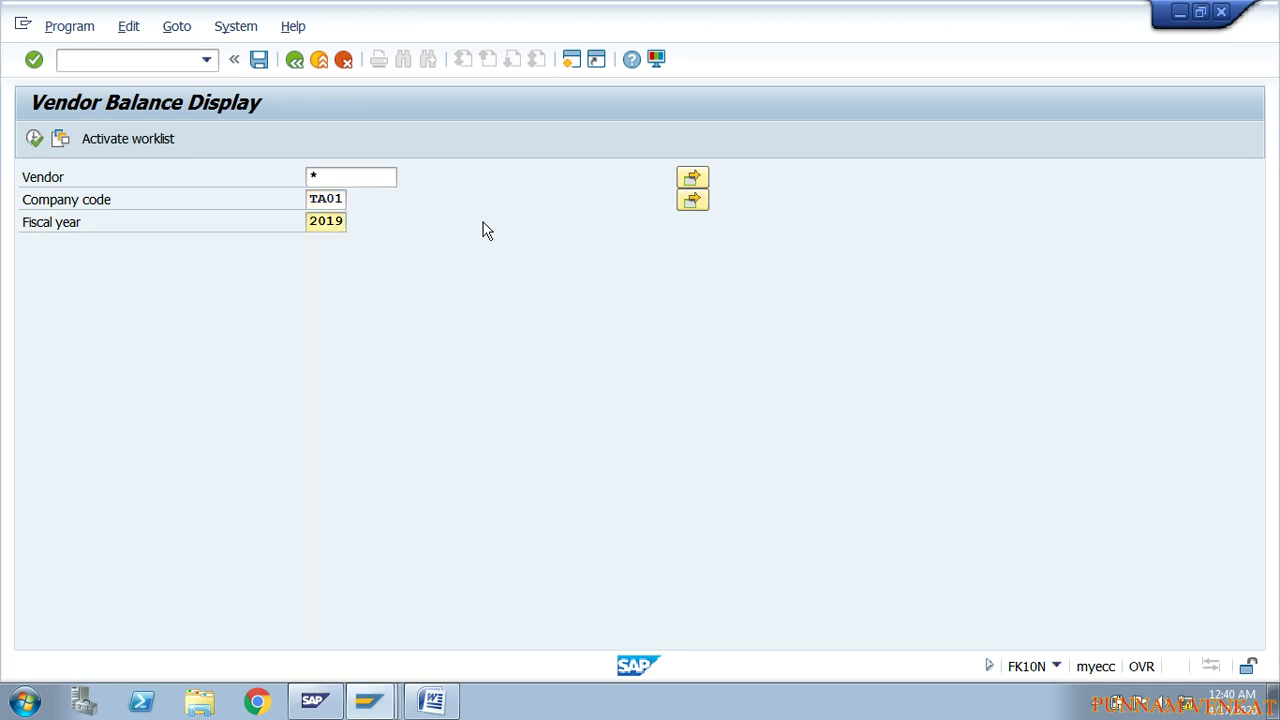
type("019")
key("Delete")
key("BackSpace")
key("BackSpace")
key("BackSpace")
type("2019")
left_click(34, 140)
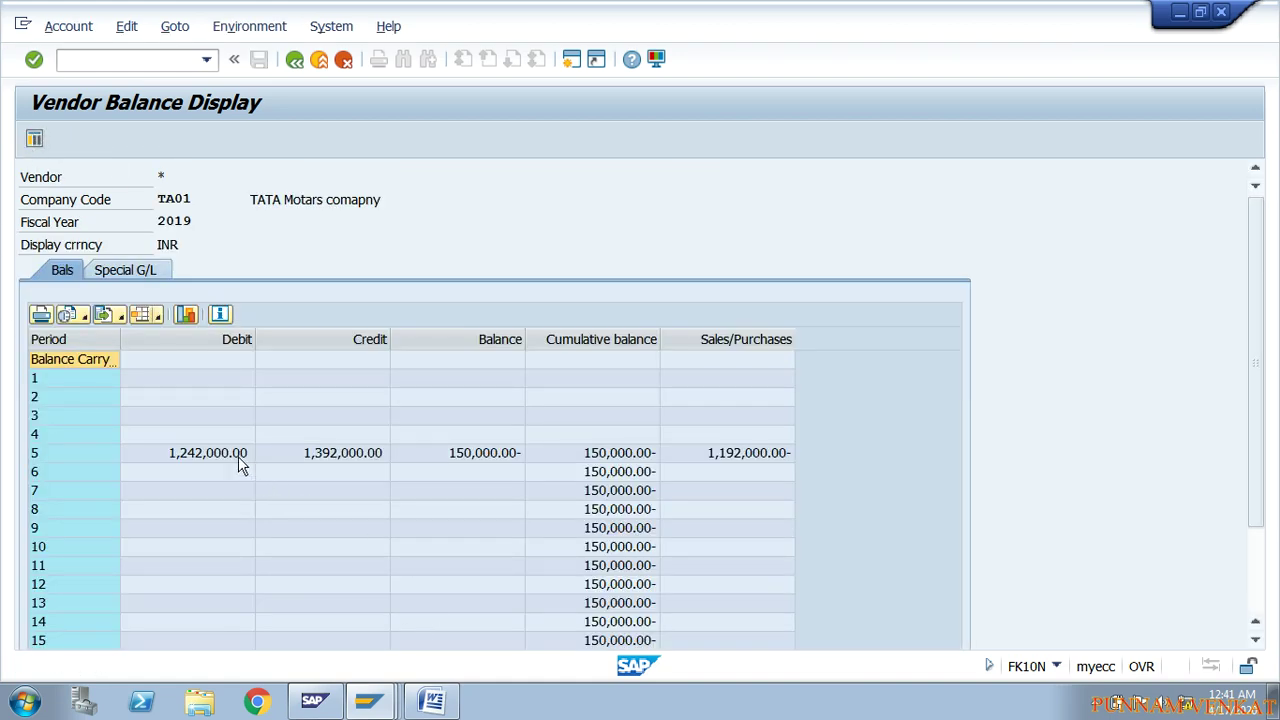
Examine the vendors' period 5 figures together with the company code and fiscal year of the balance display
left_click(229, 456)
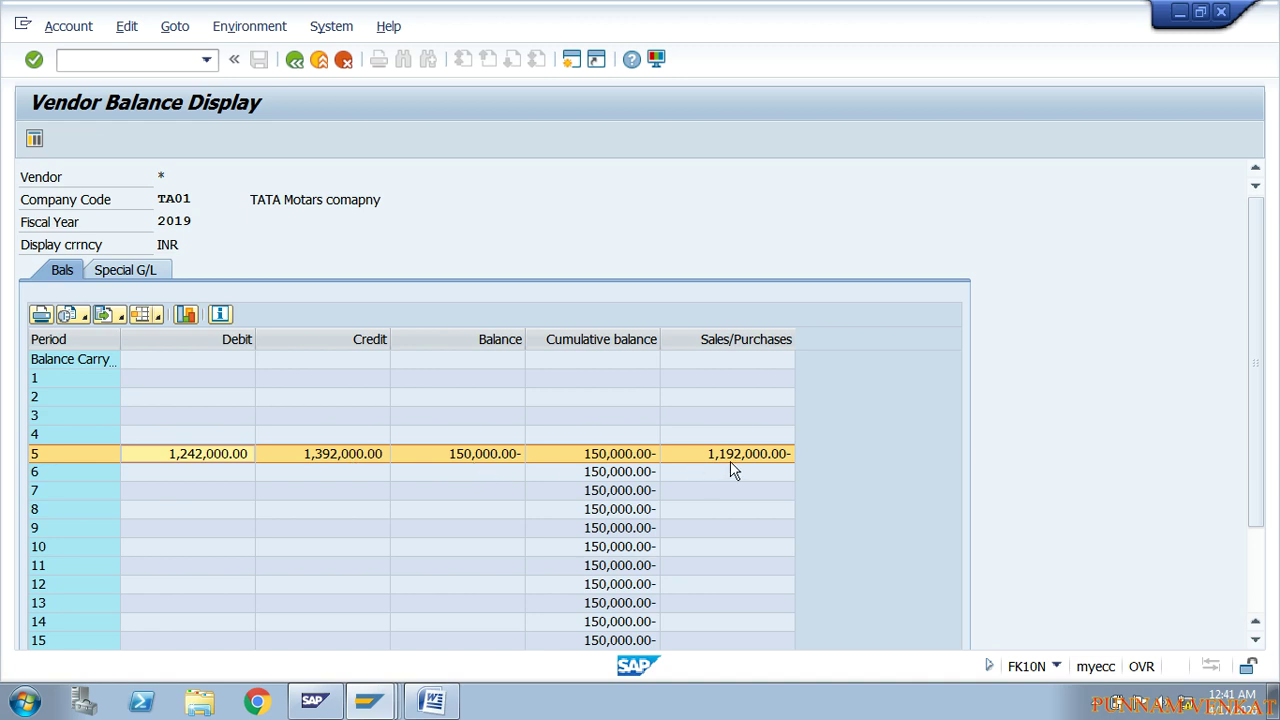
double_click(172, 200)
left_click(175, 205)
left_click_drag(155, 222, 199, 226)
left_click(199, 226)
left_click_drag(157, 222, 205, 227)
left_click(205, 229)
Leave the vendor balance display and switch to the Word notes
left_click(300, 65)
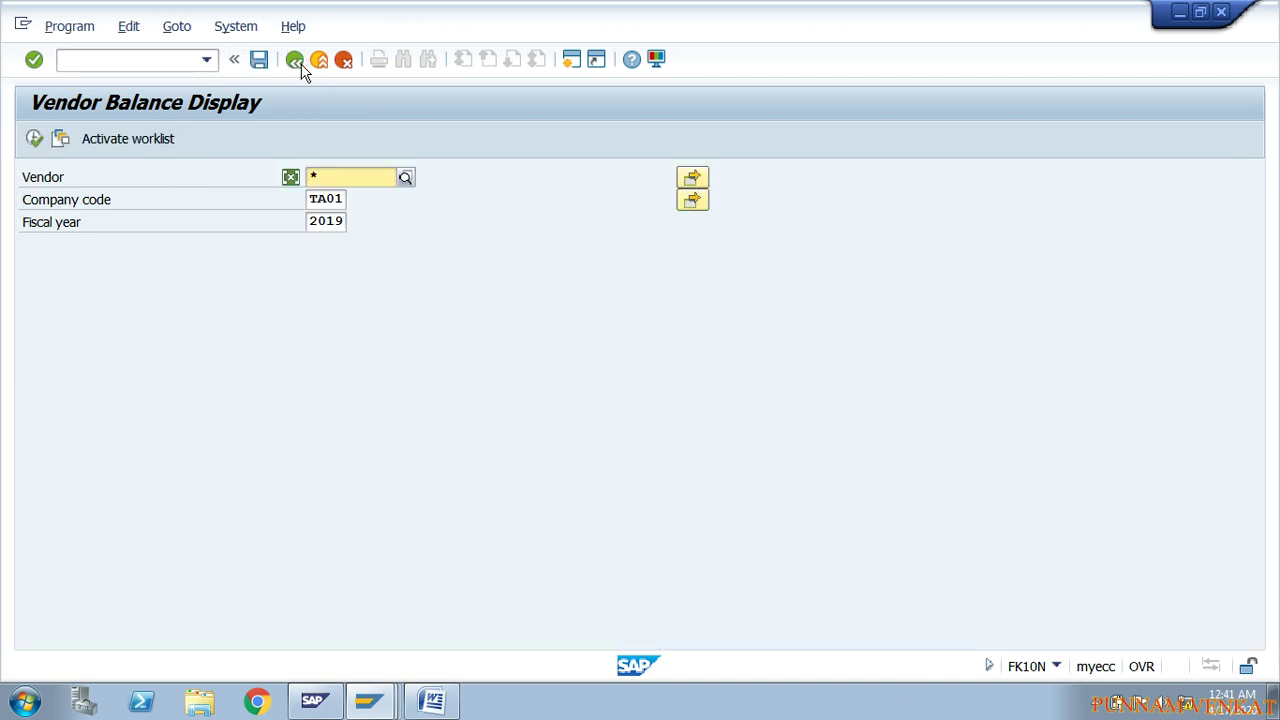
left_click(300, 65)
key("alt+Tab")
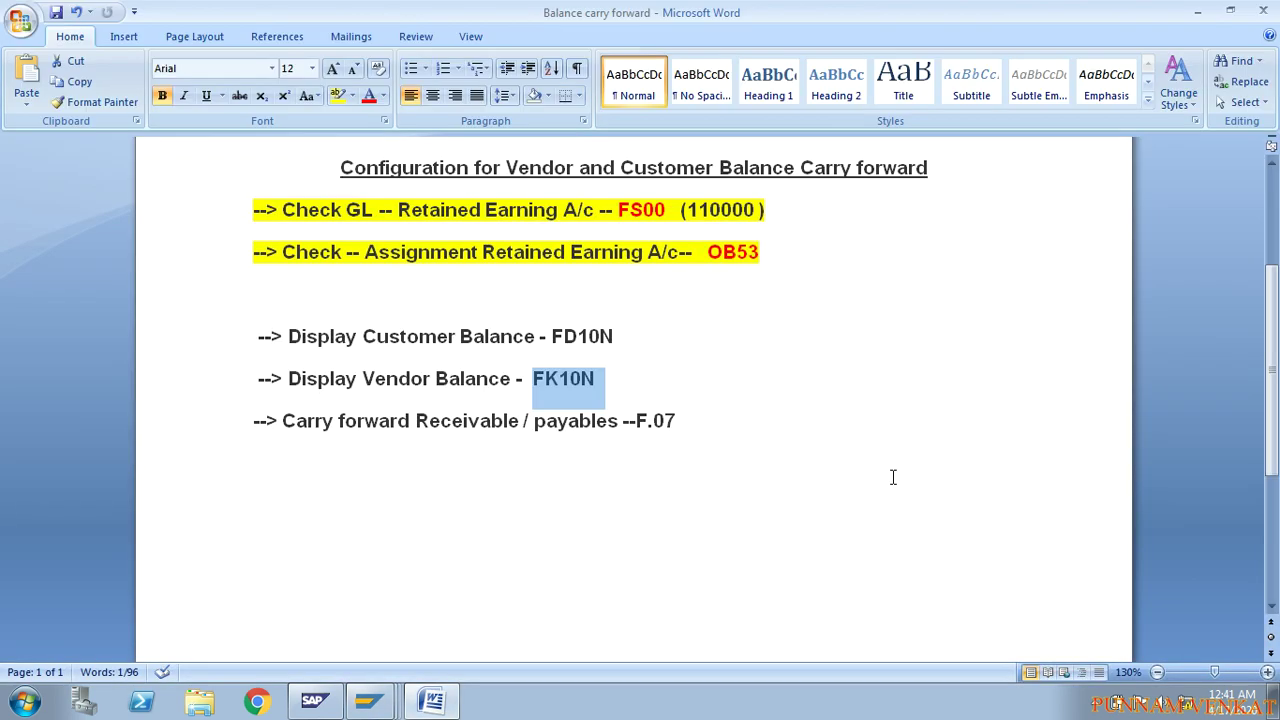
Highlight the Display Customer Balance and Display Vendor Balance lines of the notes in yellow
left_click(416, 438)
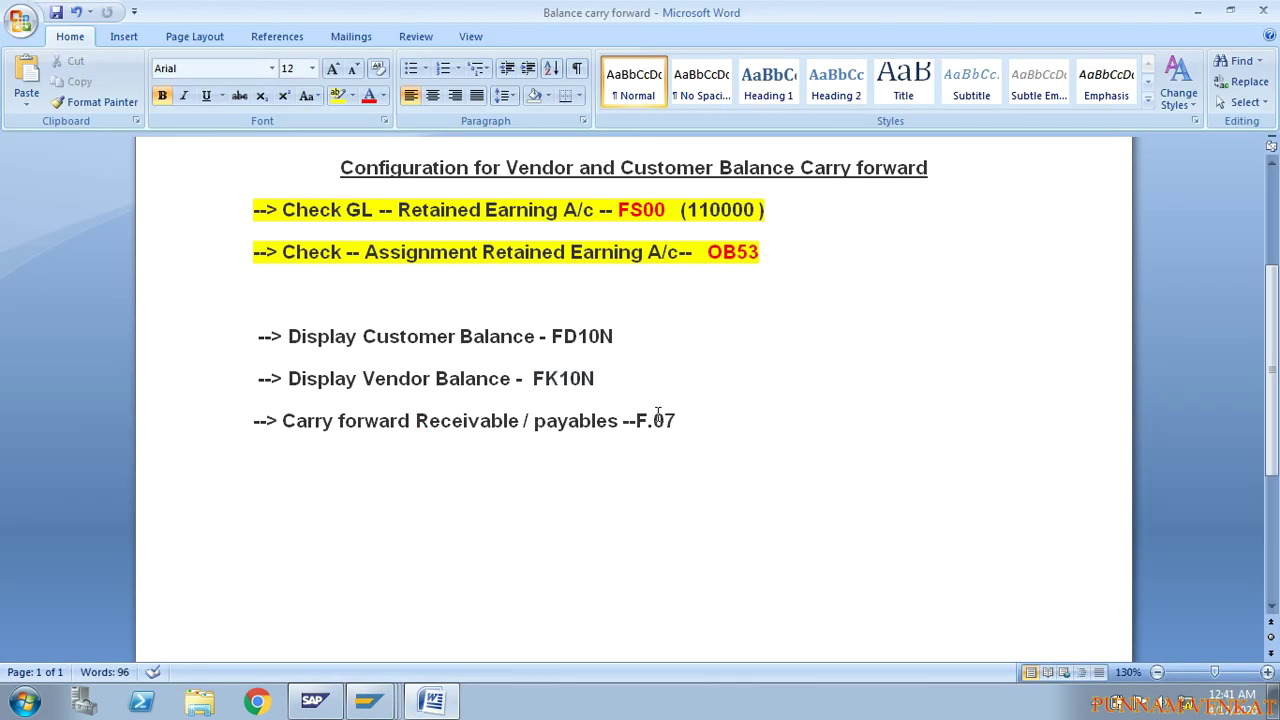
left_click_drag(620, 386, 288, 340)
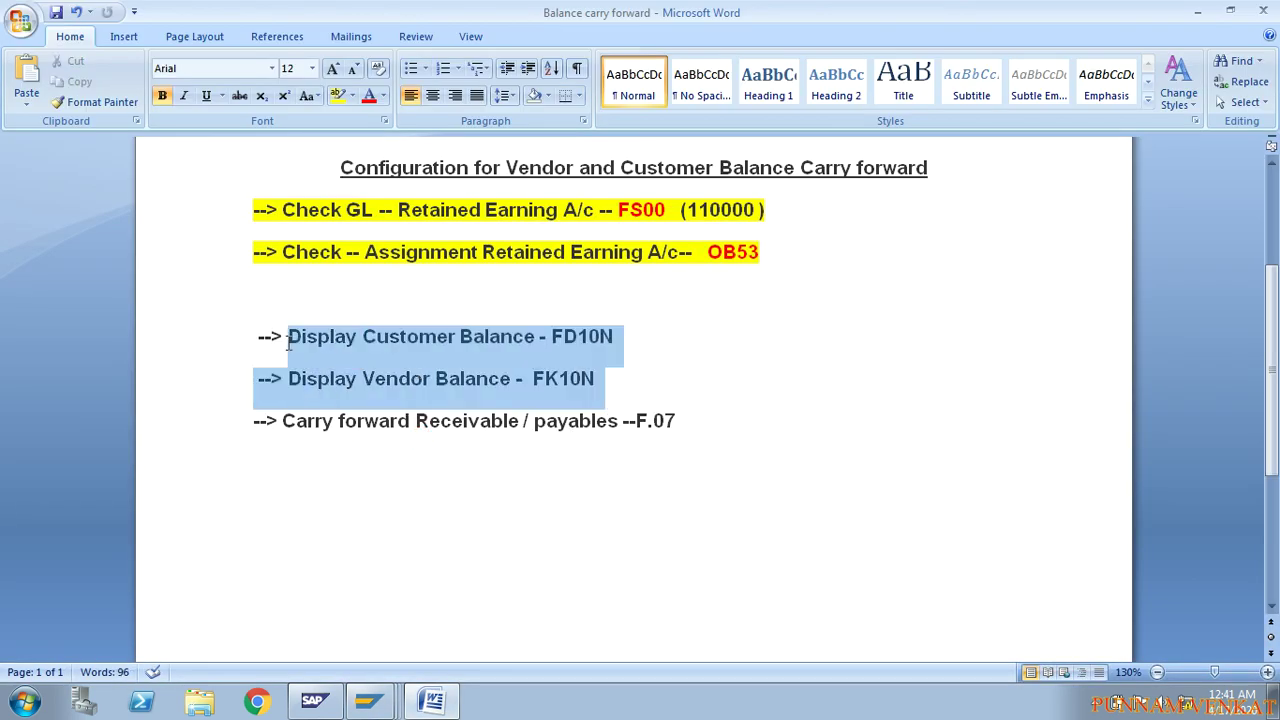
left_click(337, 95)
left_click(491, 457)
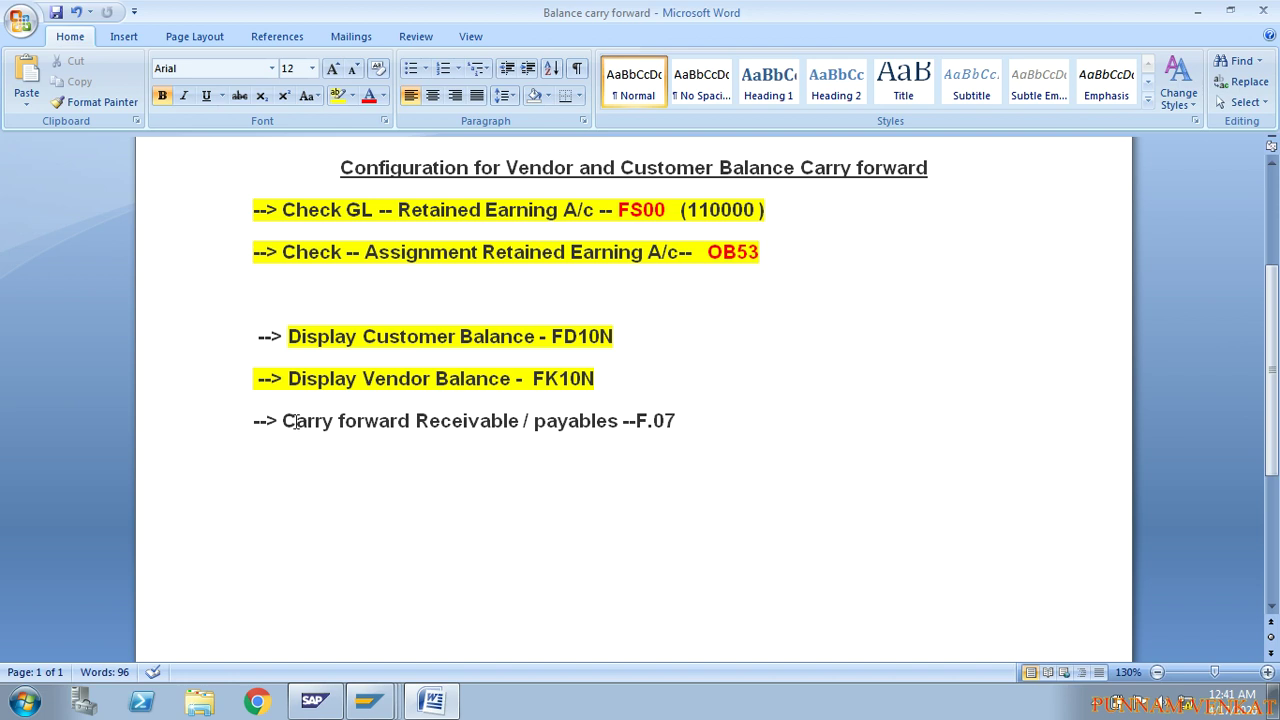
Examine the note on carrying forward receivables and payables with F.07 against the customer and vendor balance lines
left_click_drag(283, 421, 693, 420)
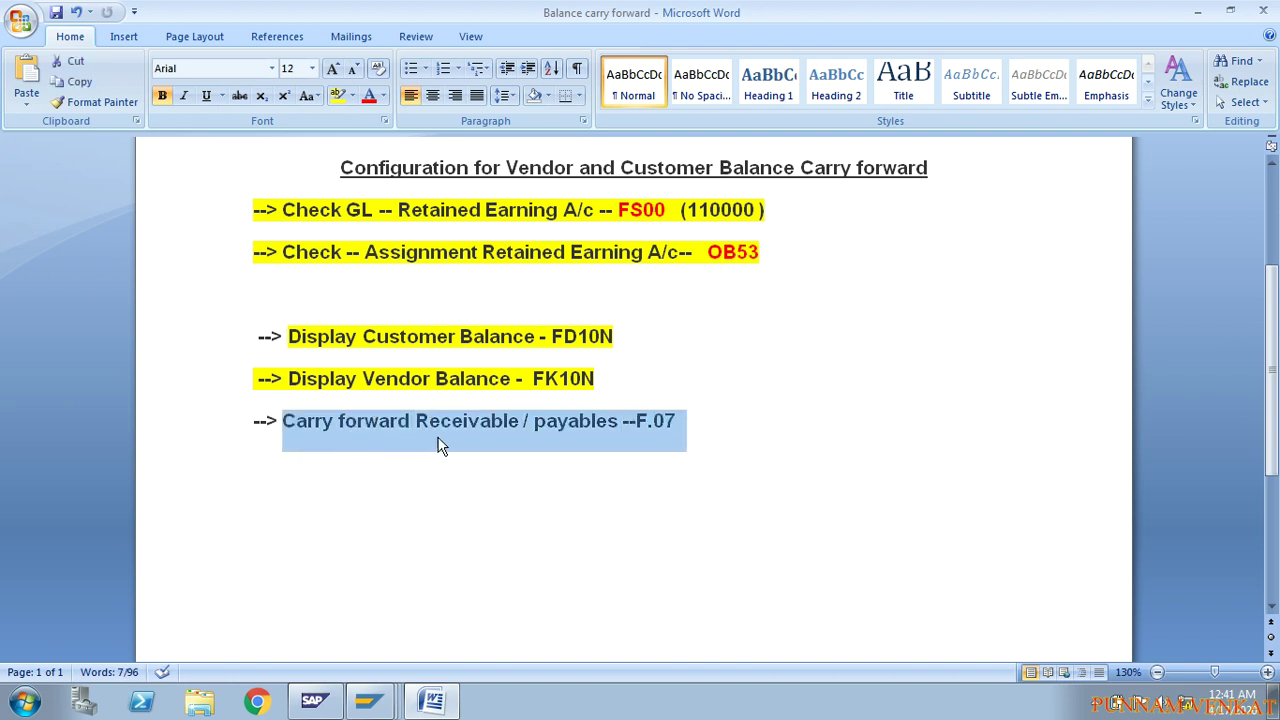
left_click(552, 439)
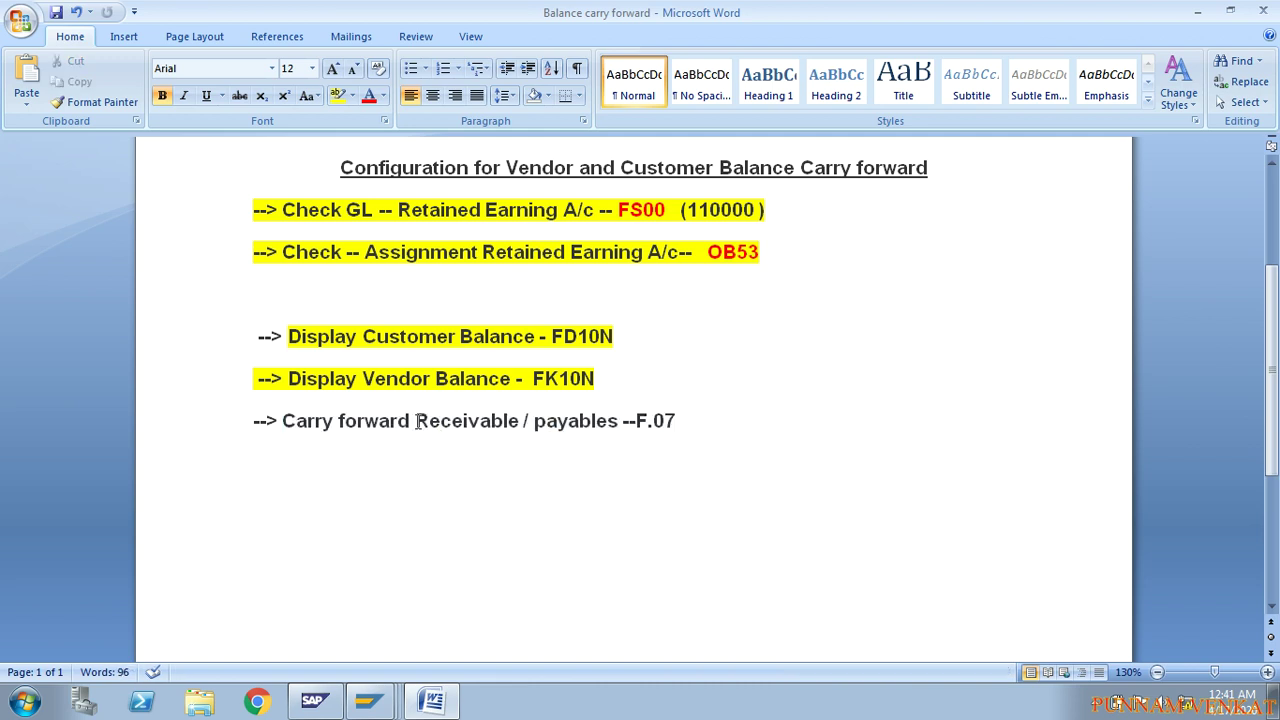
left_click_drag(415, 421, 520, 430)
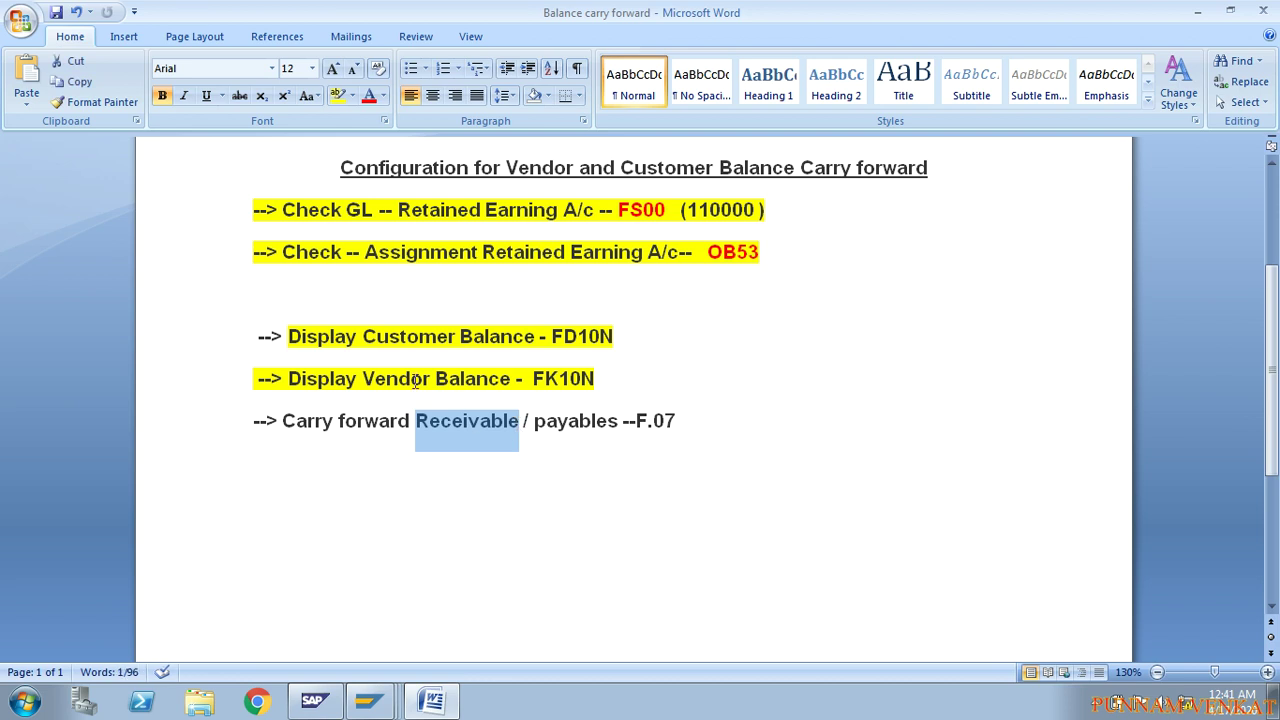
left_click_drag(372, 341, 460, 340)
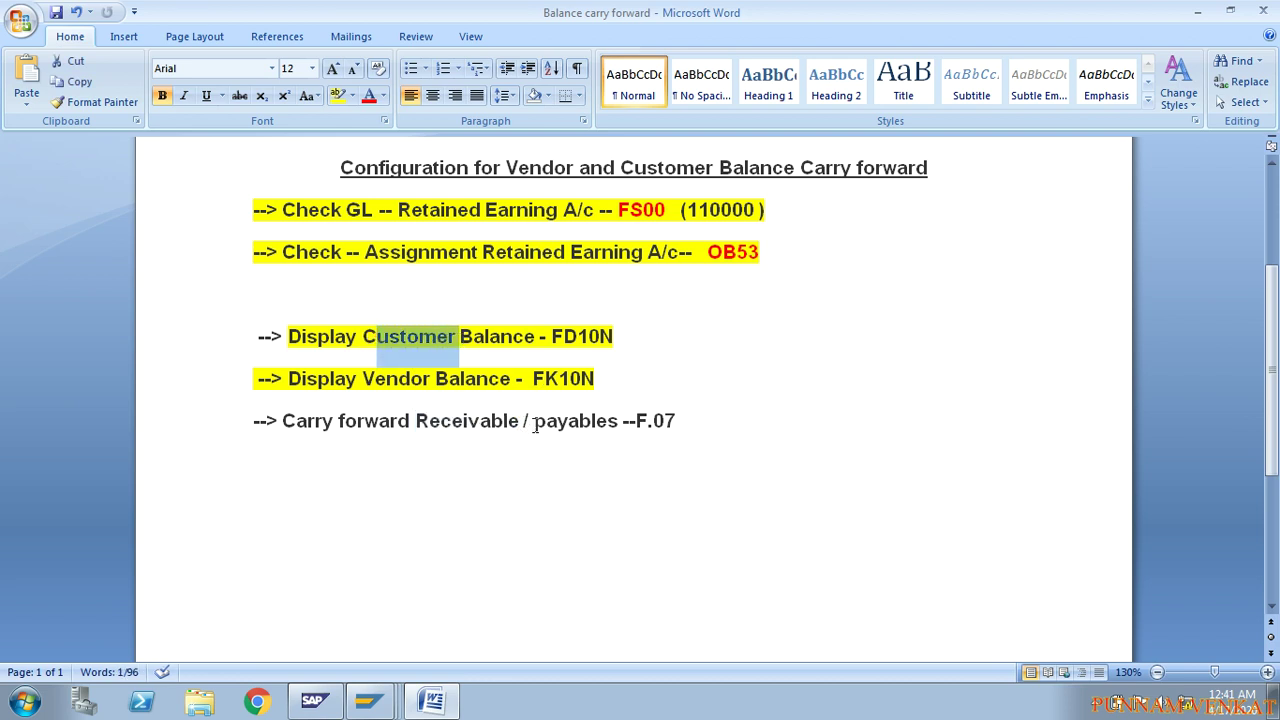
left_click_drag(534, 421, 621, 428)
left_click_drag(362, 379, 455, 387)
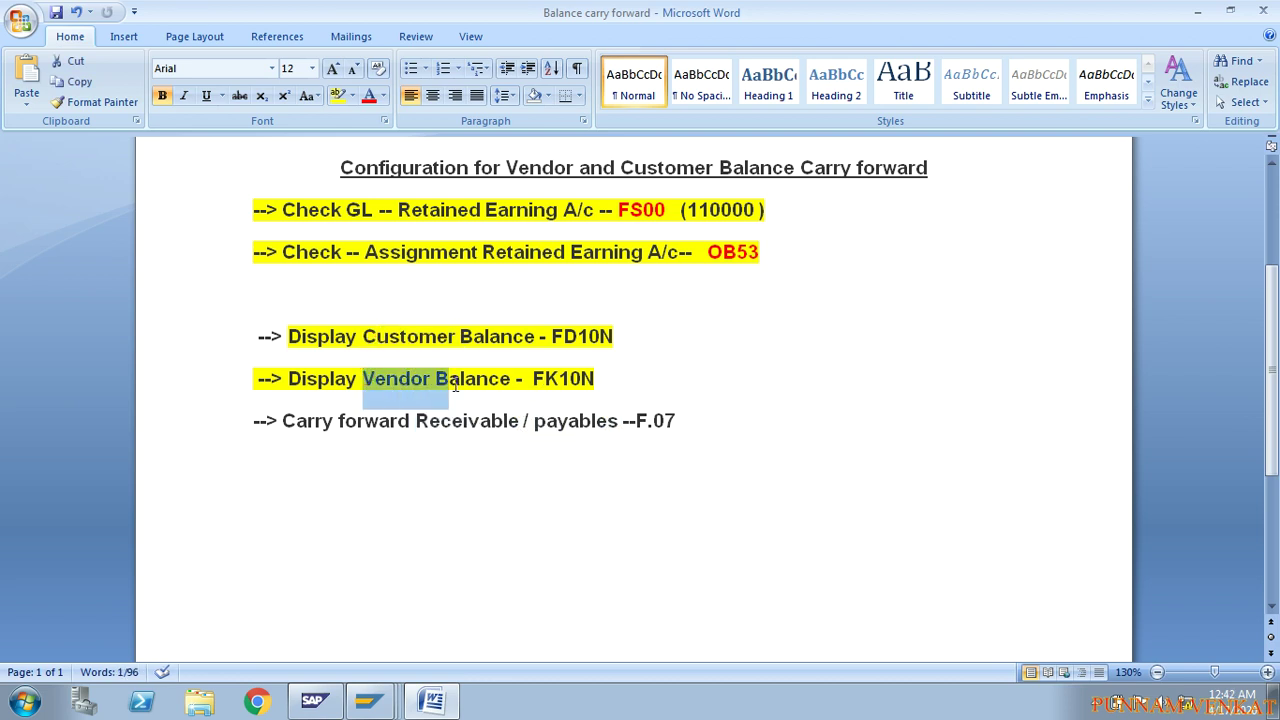
left_click(455, 485)
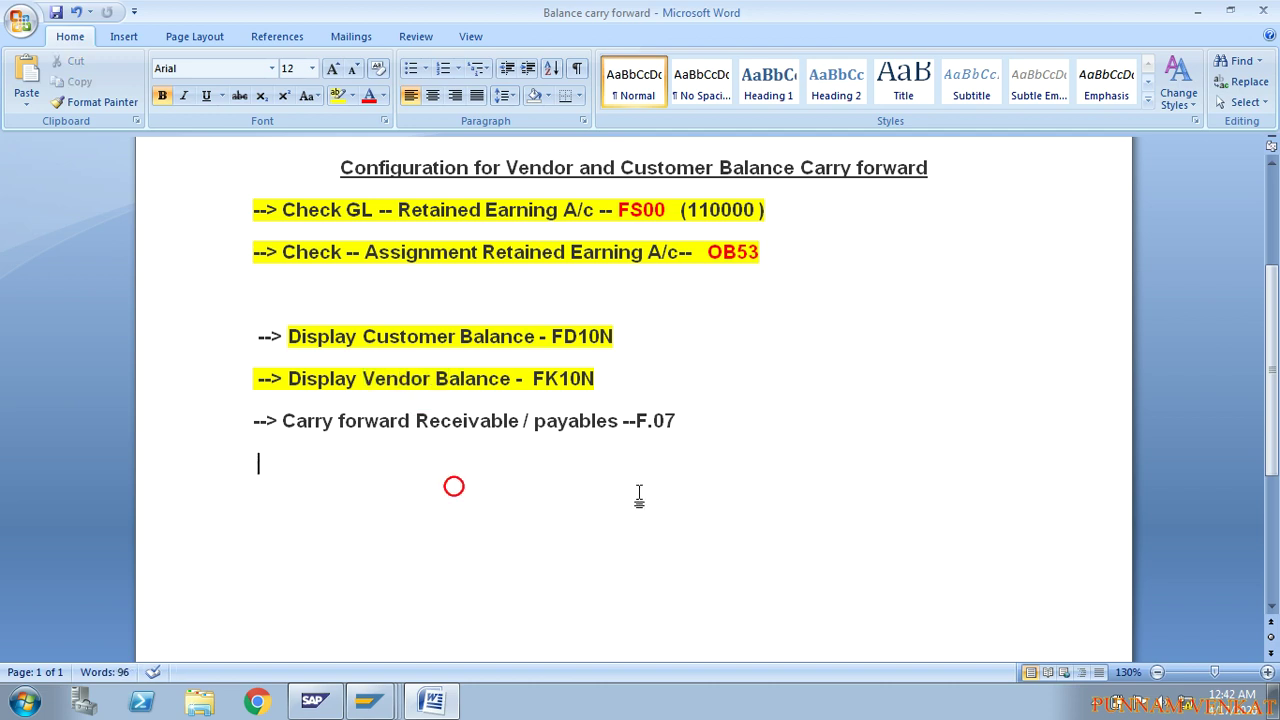
left_click(680, 422)
left_click_drag(680, 422, 639, 434)
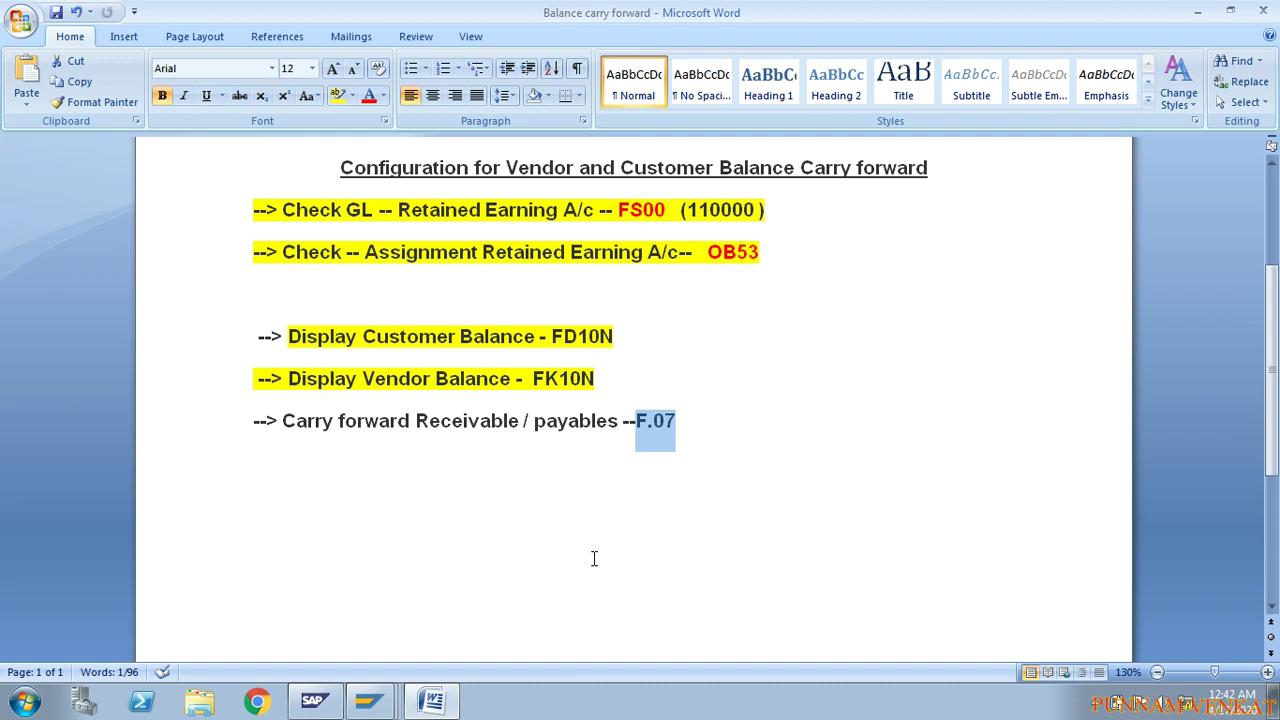
Add the line "2019 TO 2020" below the carry forward note, separated by a blank line, and highlight it in yellow
left_click(698, 447)
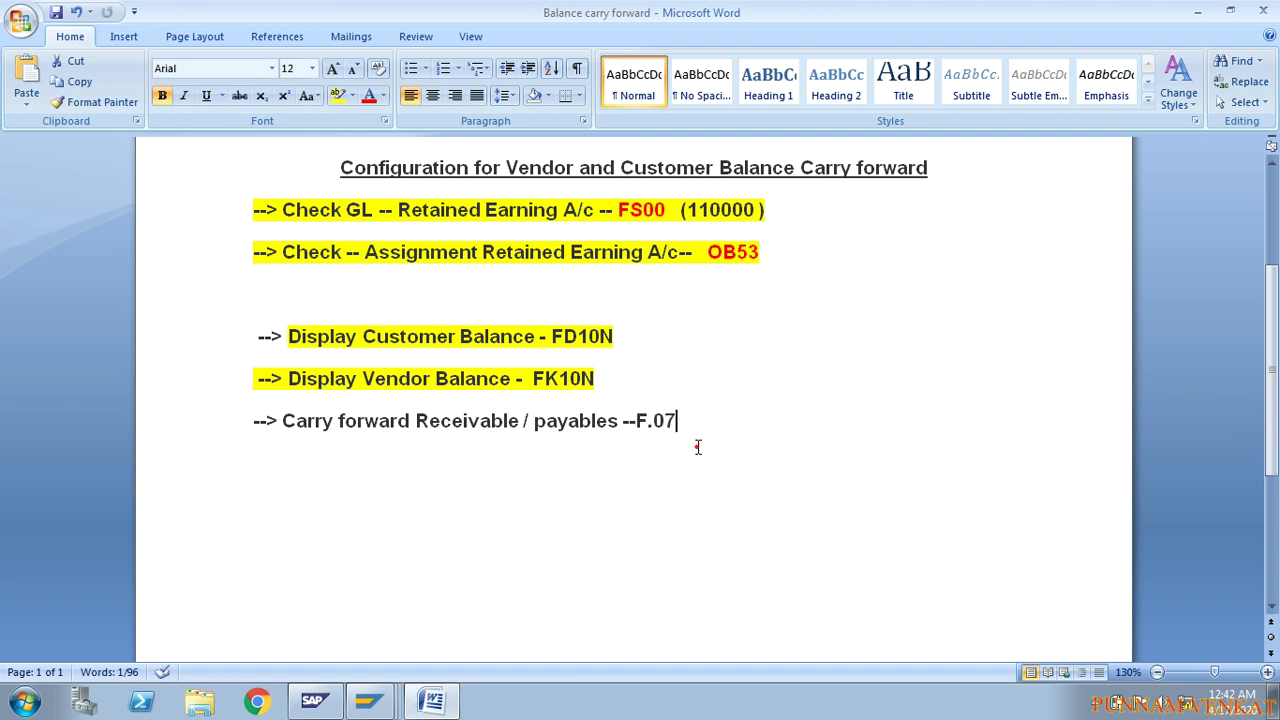
key("Return")
key("Return")
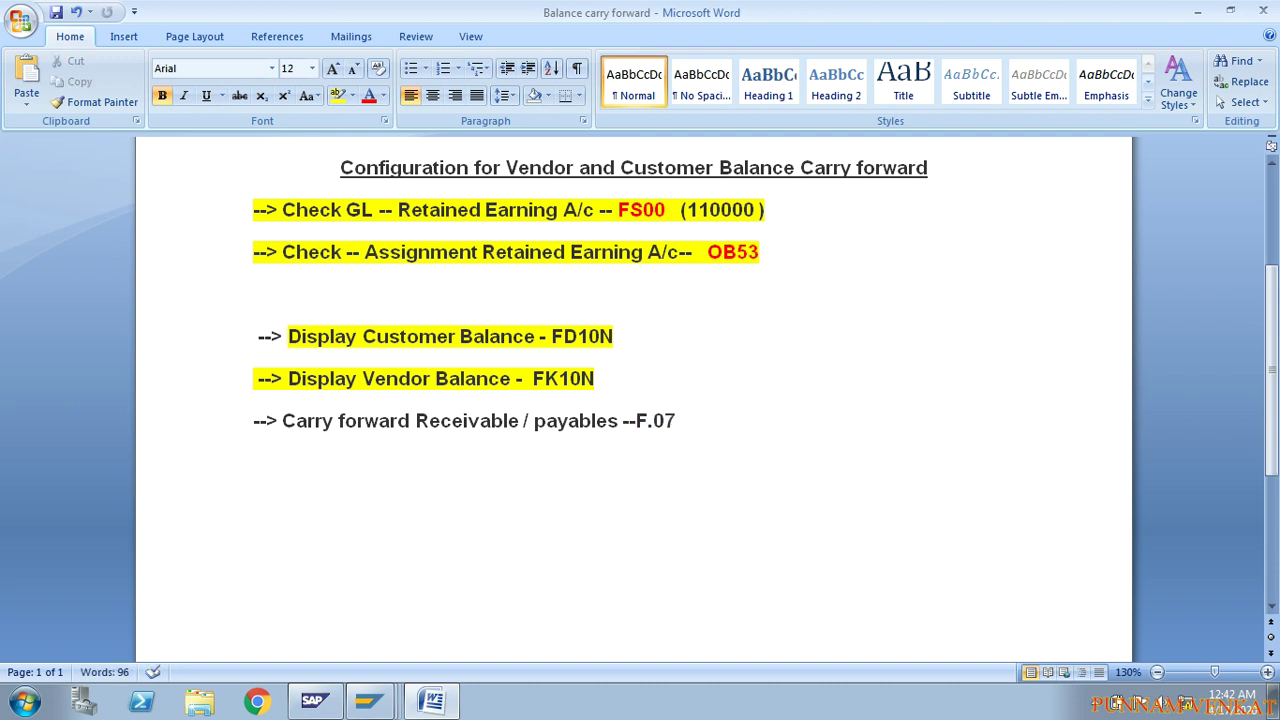
type("2019 TO 2020")
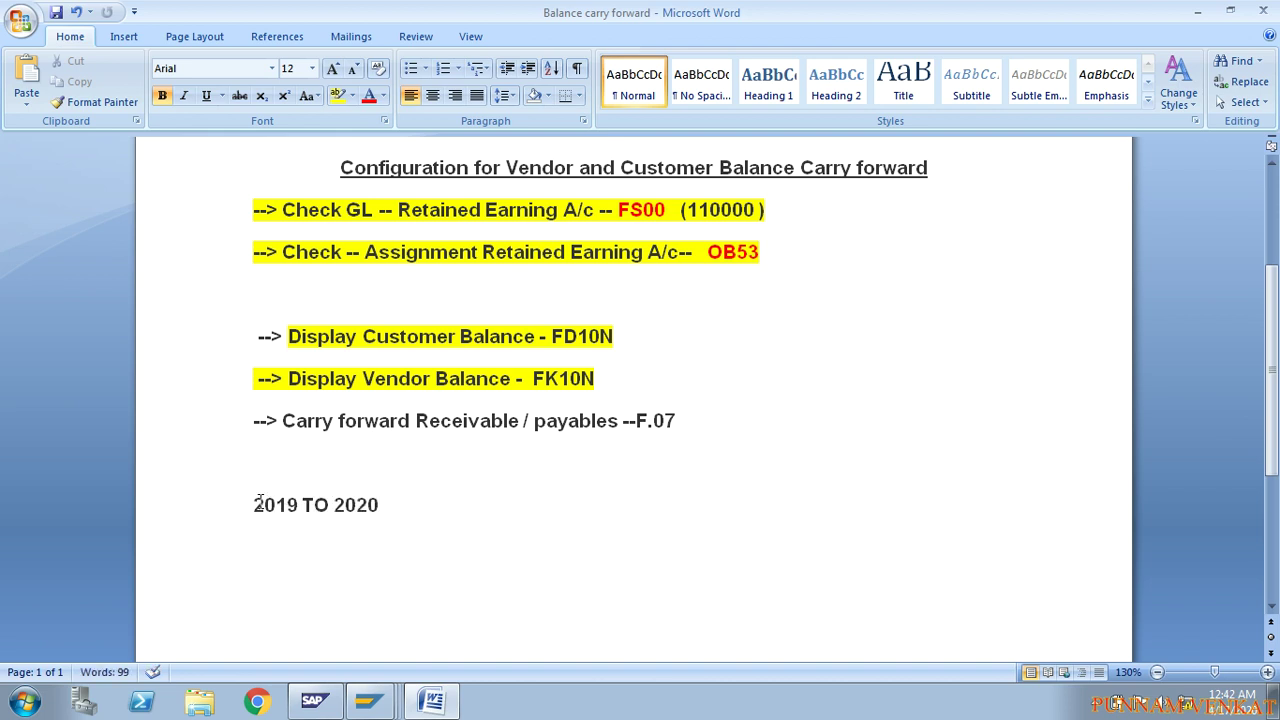
left_click_drag(255, 503, 400, 509)
left_click(340, 95)
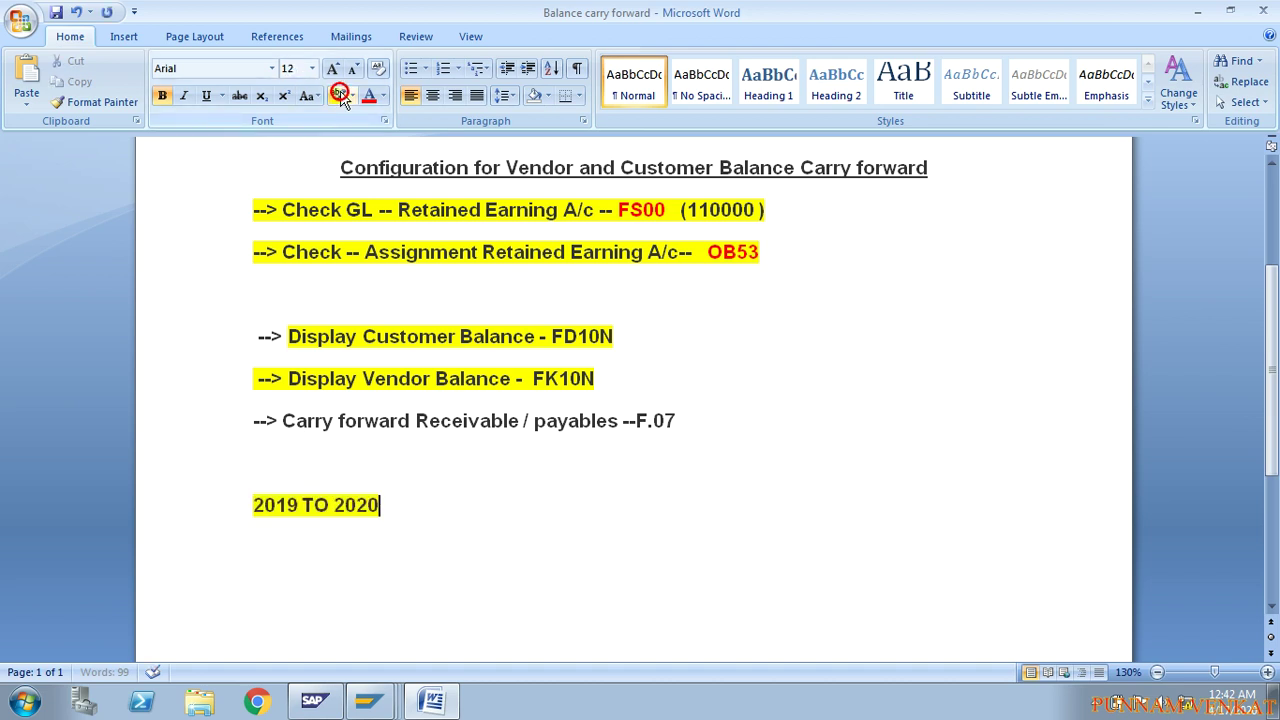
Append "( Balance )" without highlighting after "2019 TO 2020"
type("(")
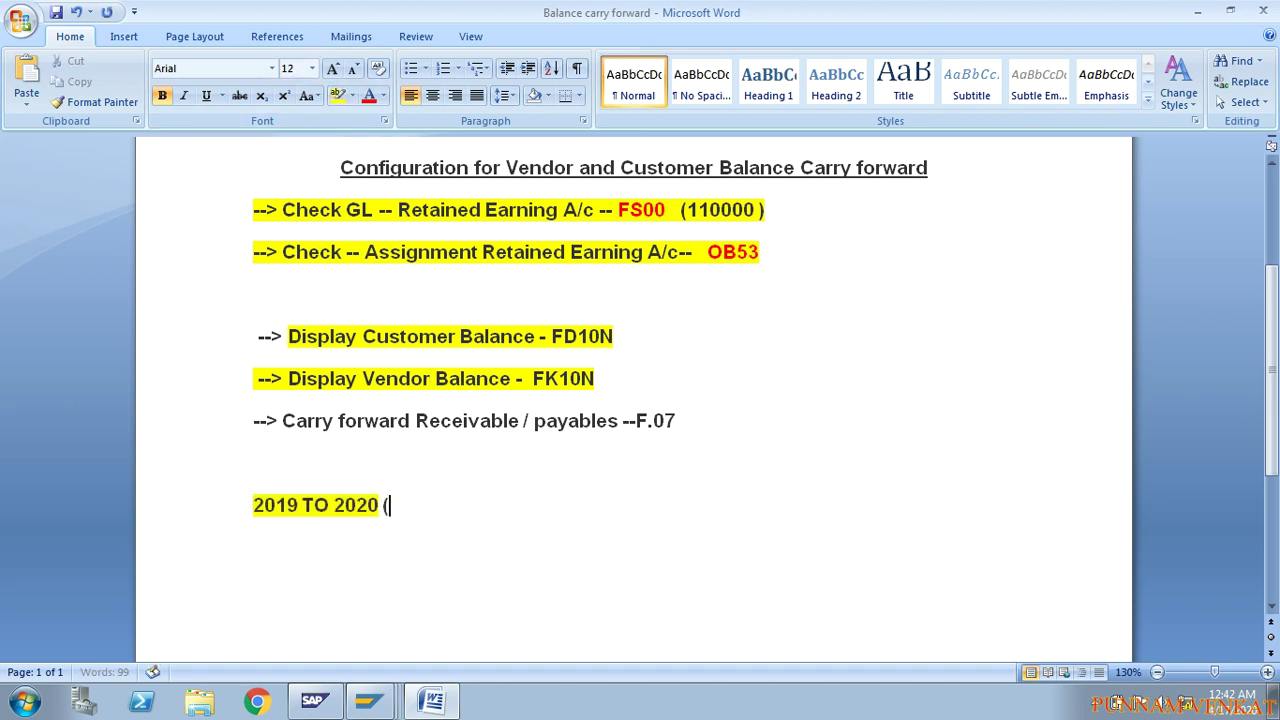
type(" bA")
key("BackSpace")
key("BackSpace")
type("Balance")
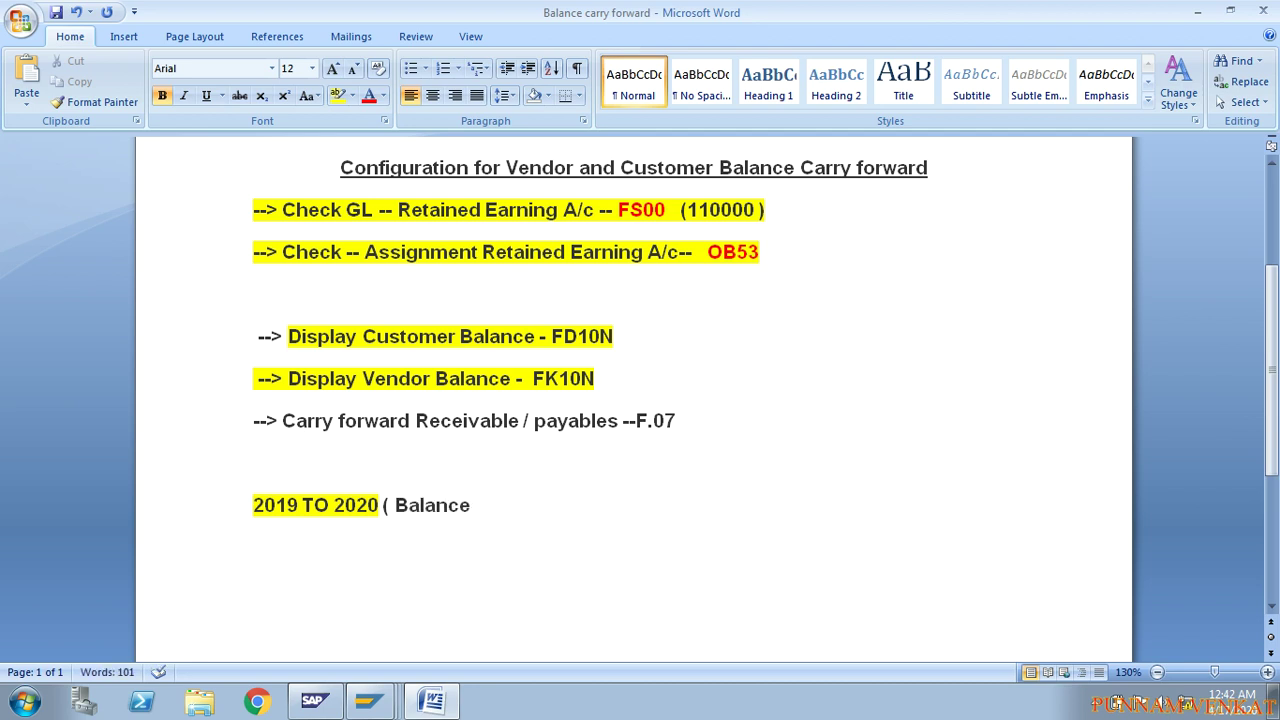
type(" )")
Check the carry forward transaction code in the notes, switch to SAP and open transaction F.07
left_click(684, 420)
left_click_drag(684, 420, 636, 421)
key("alt+Tab")
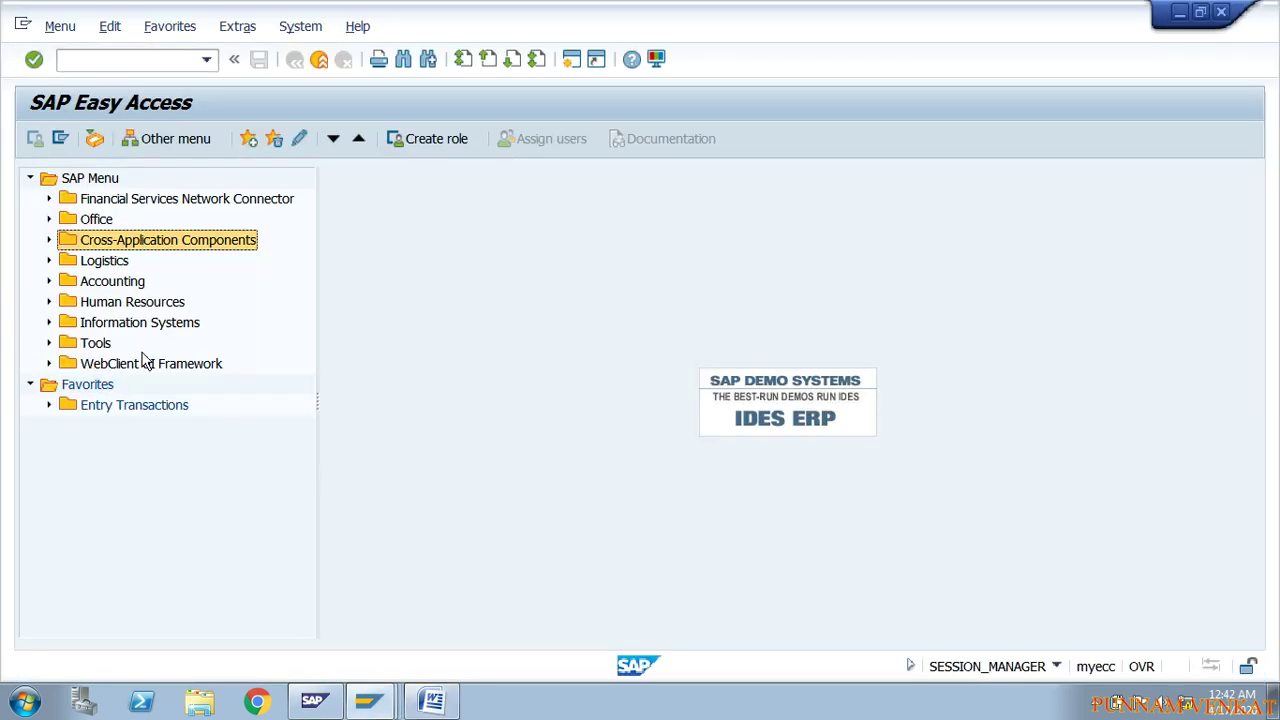
left_click(83, 60)
key("alt+Tab")
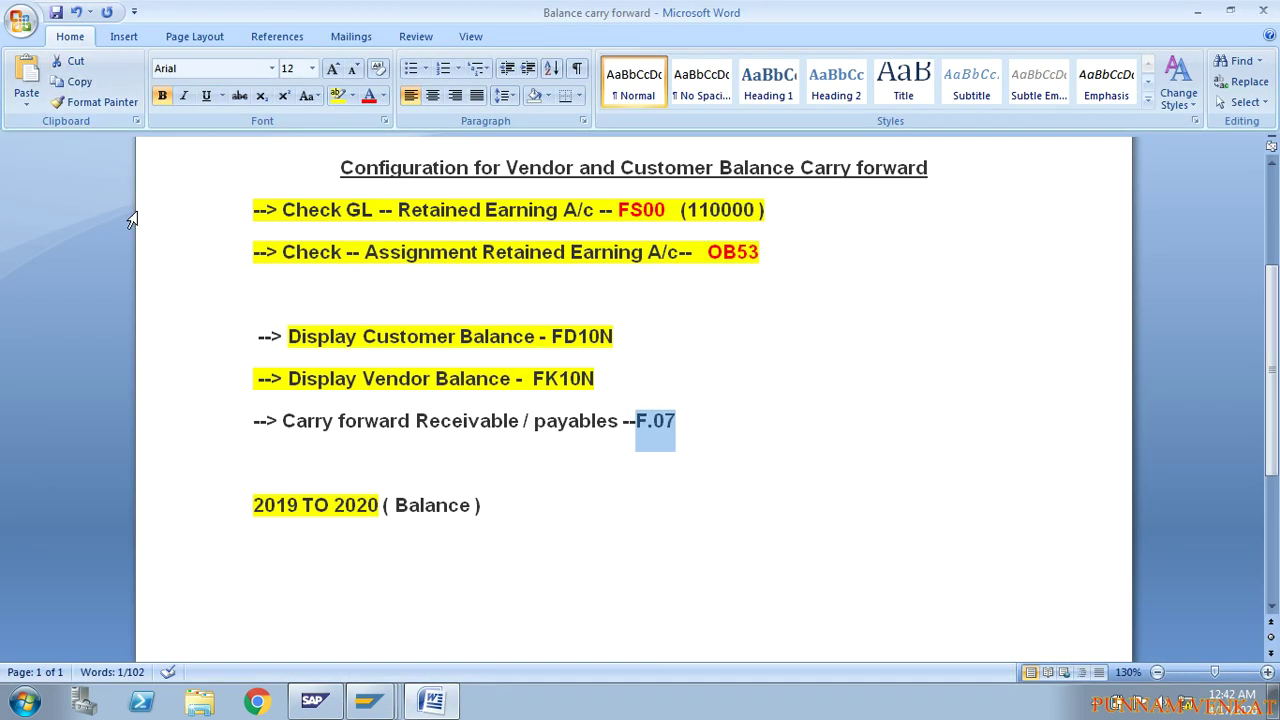
key("alt+Tab")
type("f")
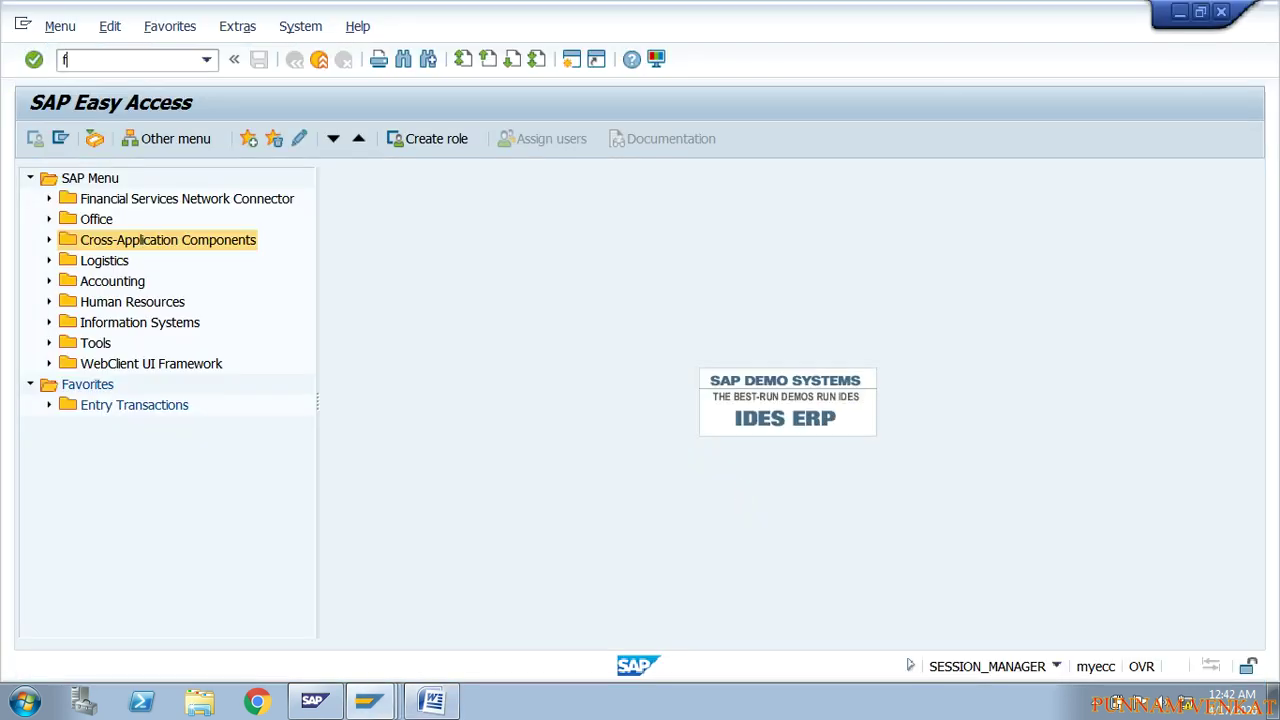
type(".07")
key("Return")
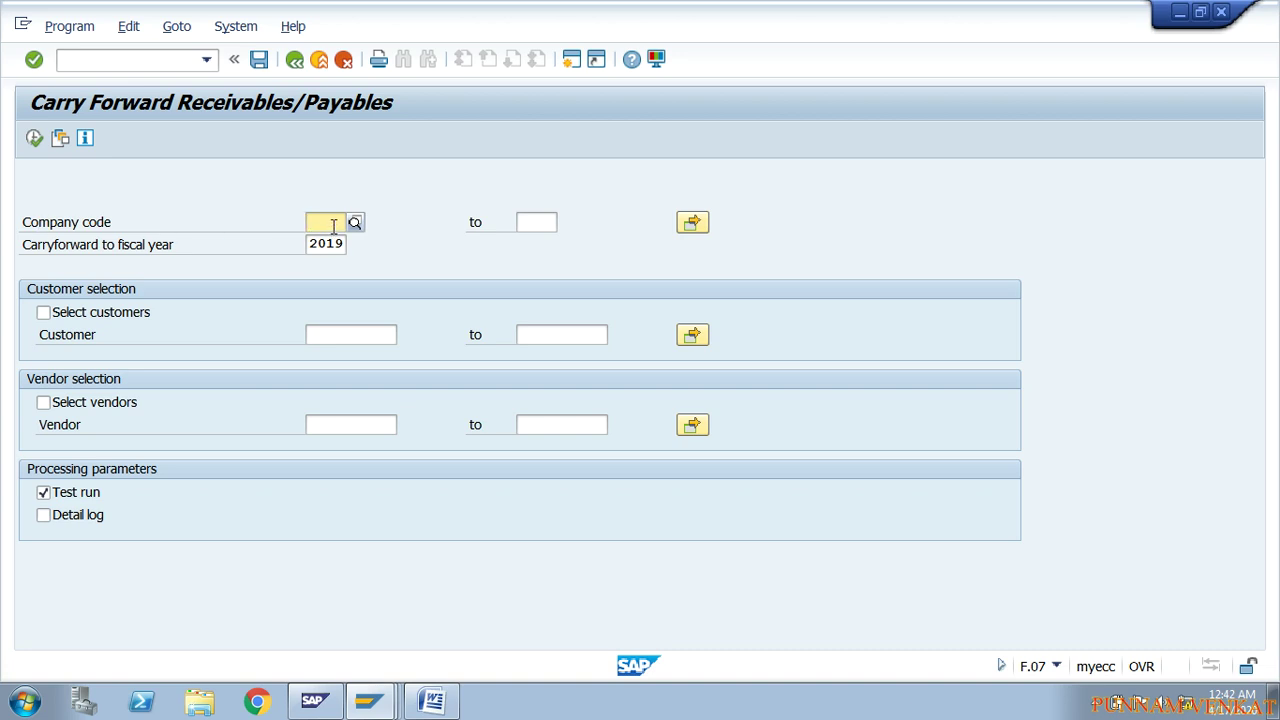
Enter company code TA01 and set the carryforward fiscal year to 2020
type("54")
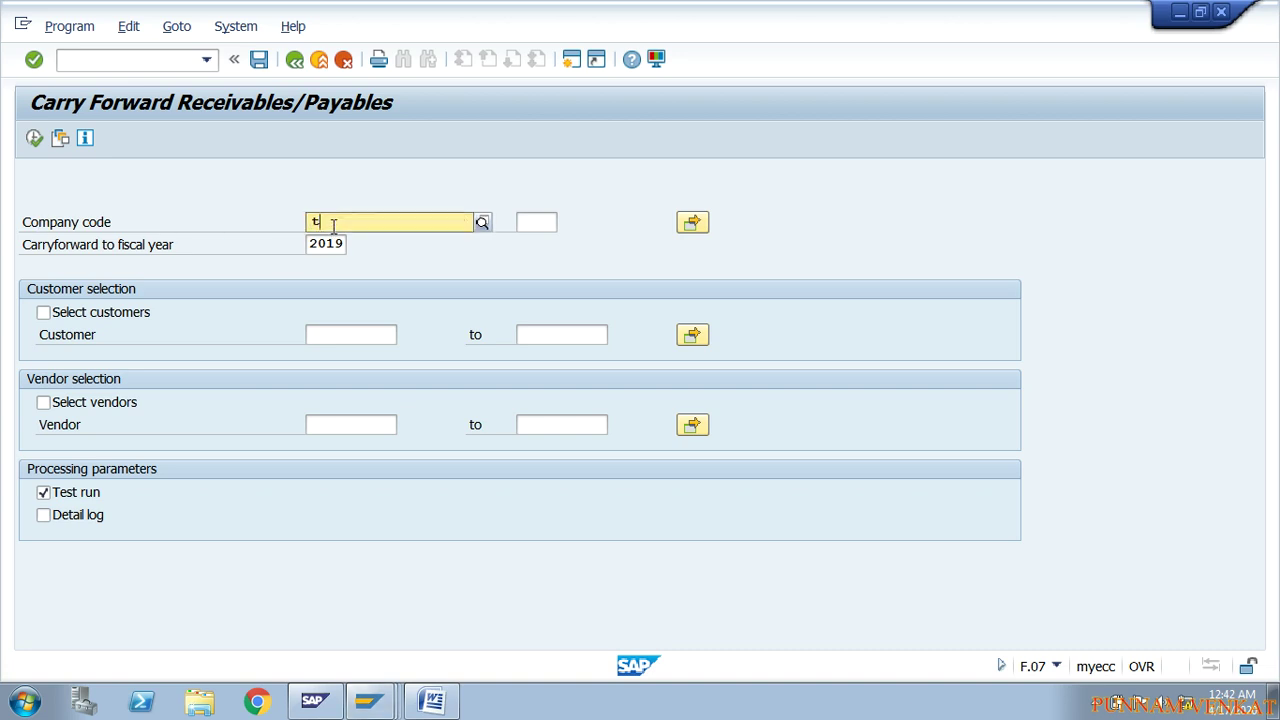
key("BackSpace")
key("BackSpace")
type("TA01")
key("Tab")
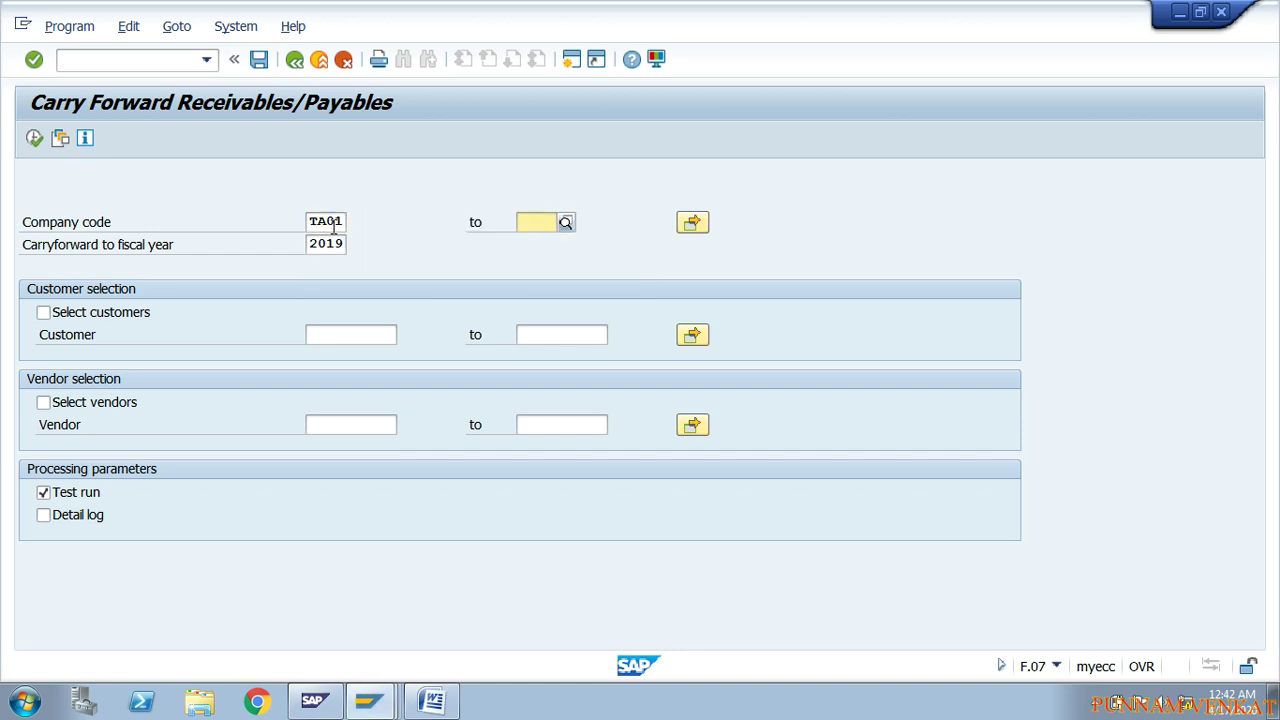
key("Tab")
key("Tab")
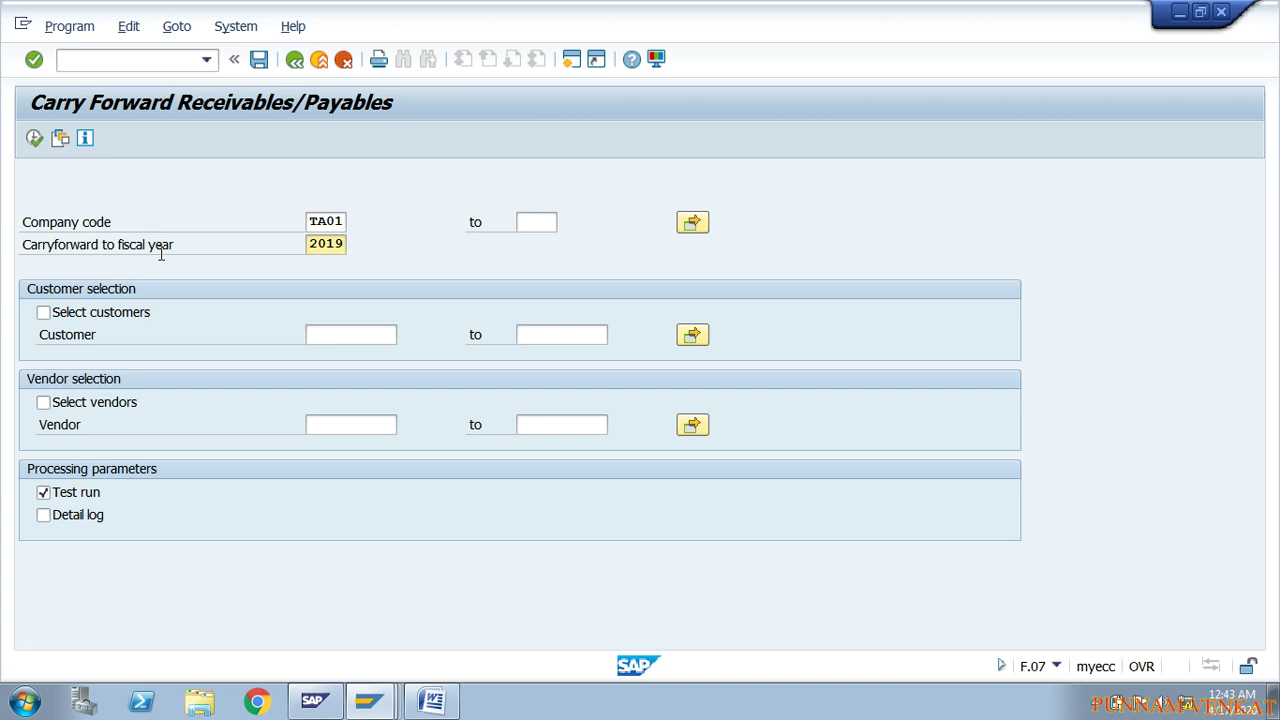
type("20")
Include both customers and vendors in the carryforward, leaving their account ranges empty to cover all accounts
left_click(80, 312)
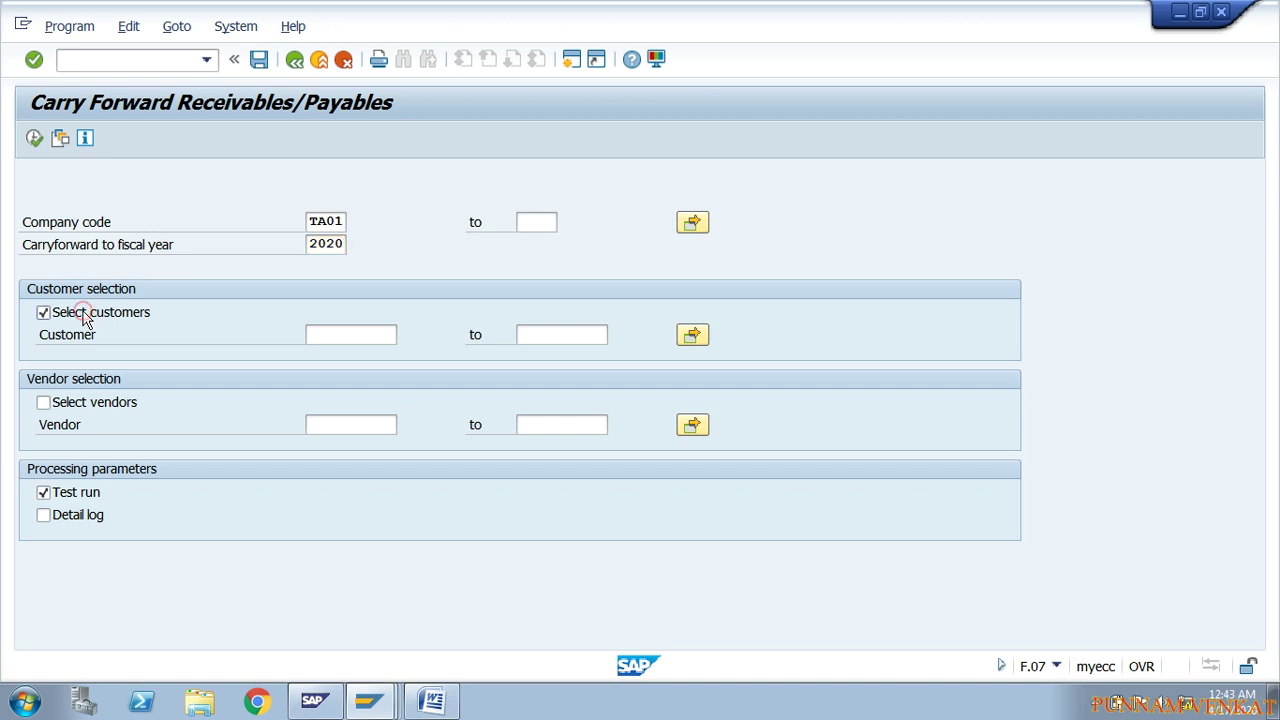
left_click(78, 411)
left_click(325, 428)
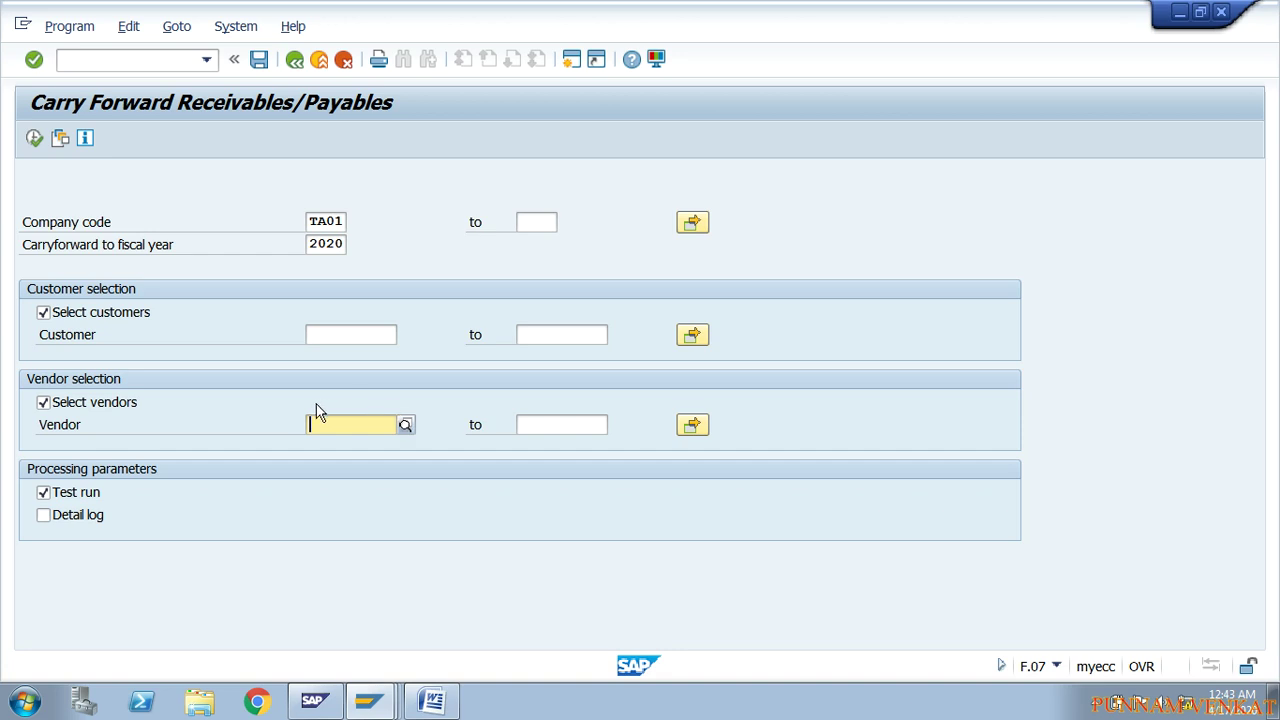
left_click(71, 336)
left_click_drag(43, 337, 98, 336)
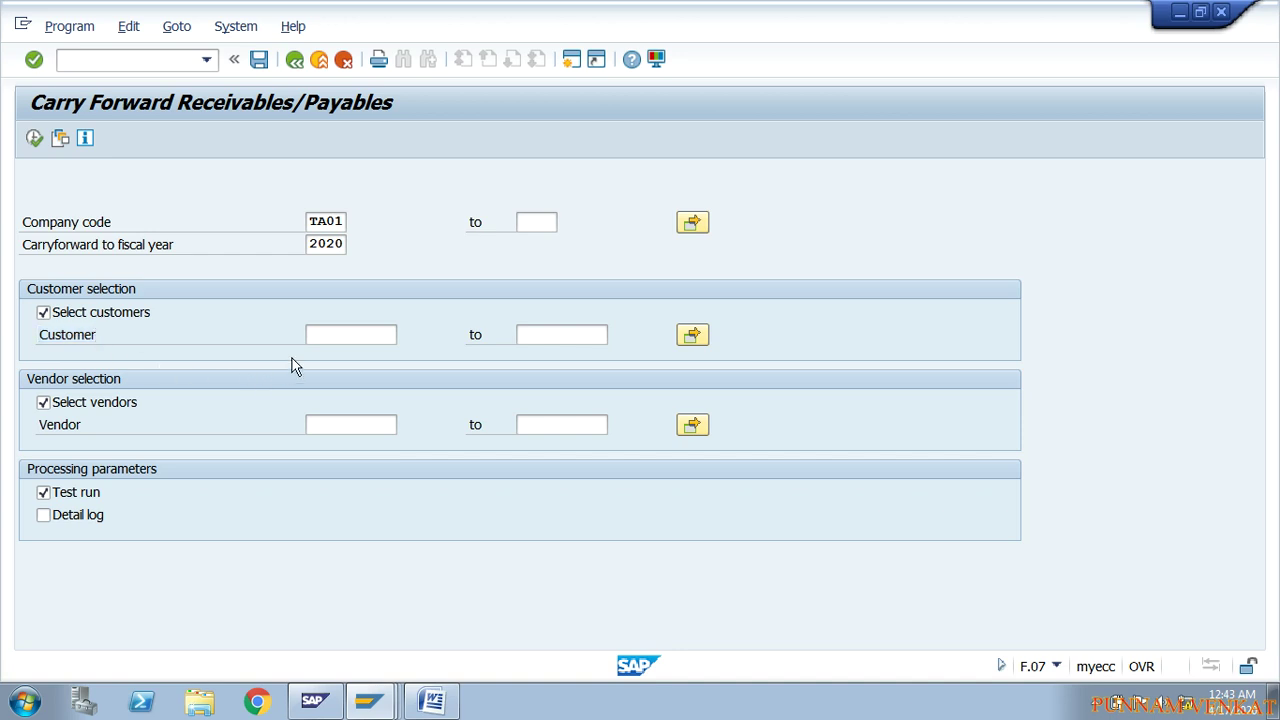
left_click(322, 330)
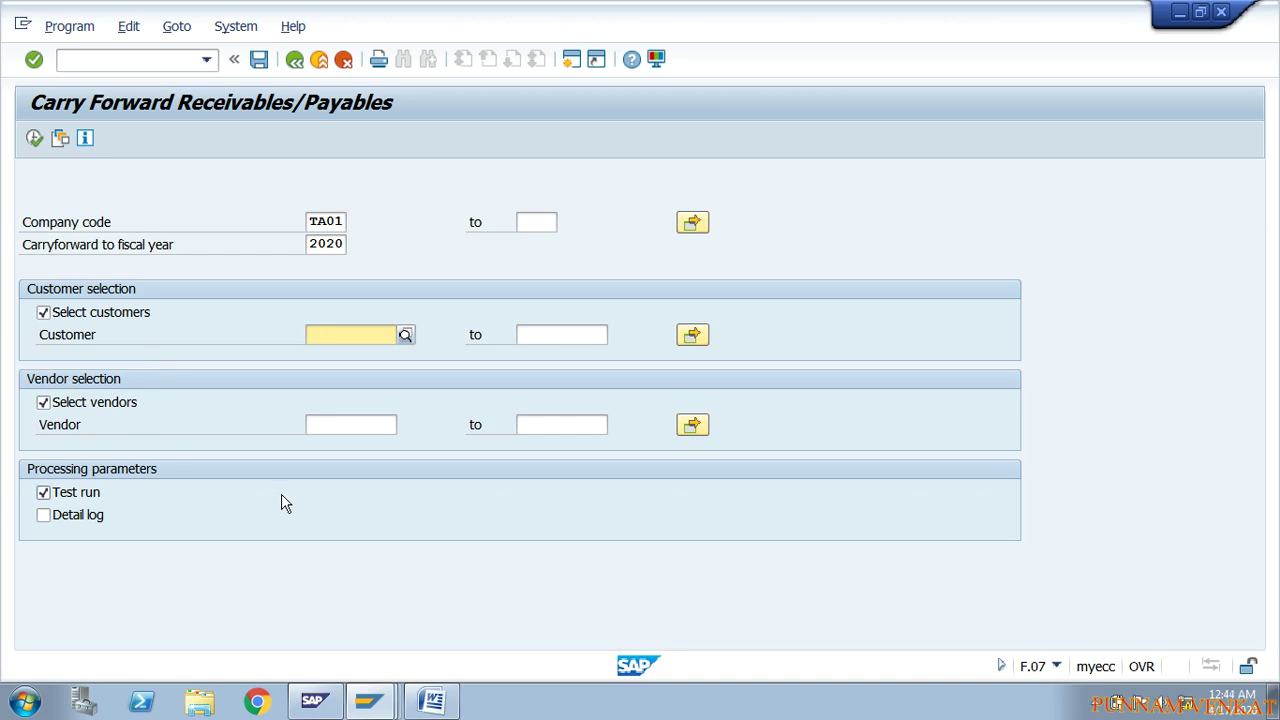
Keep the test run option on and execute the carryforward
left_click(43, 493)
left_click(43, 493)
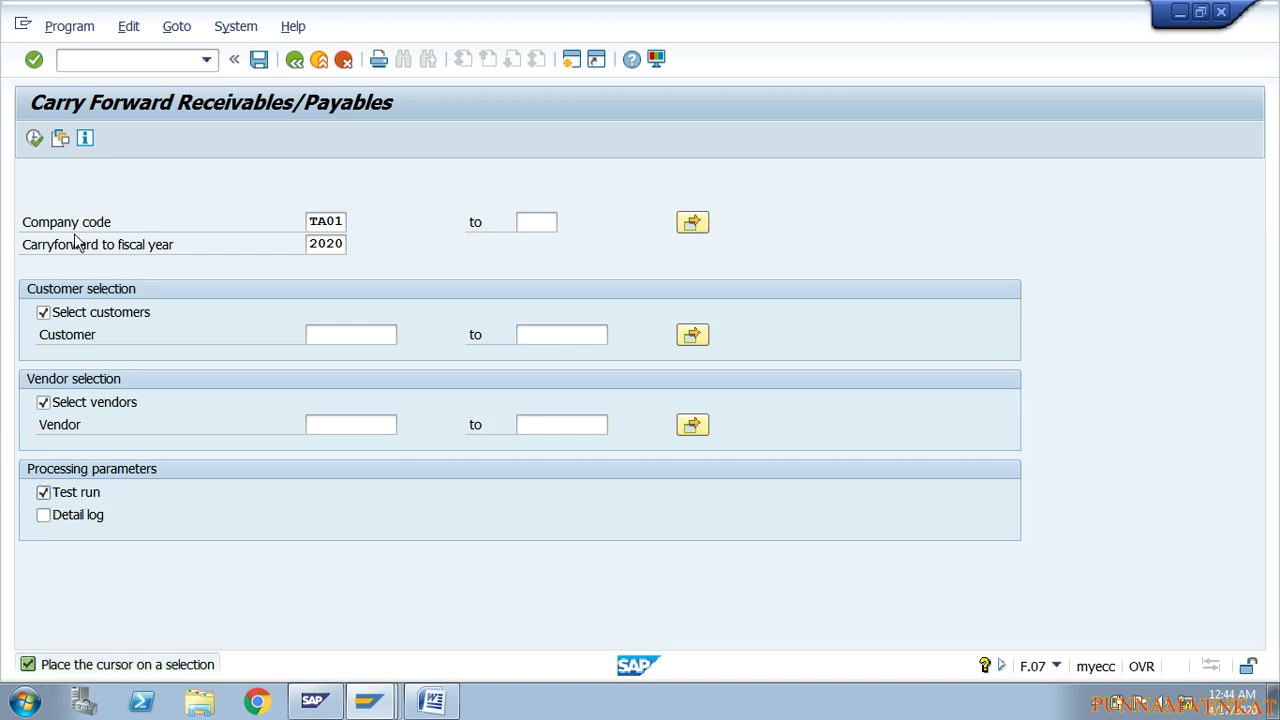
left_click(34, 139)
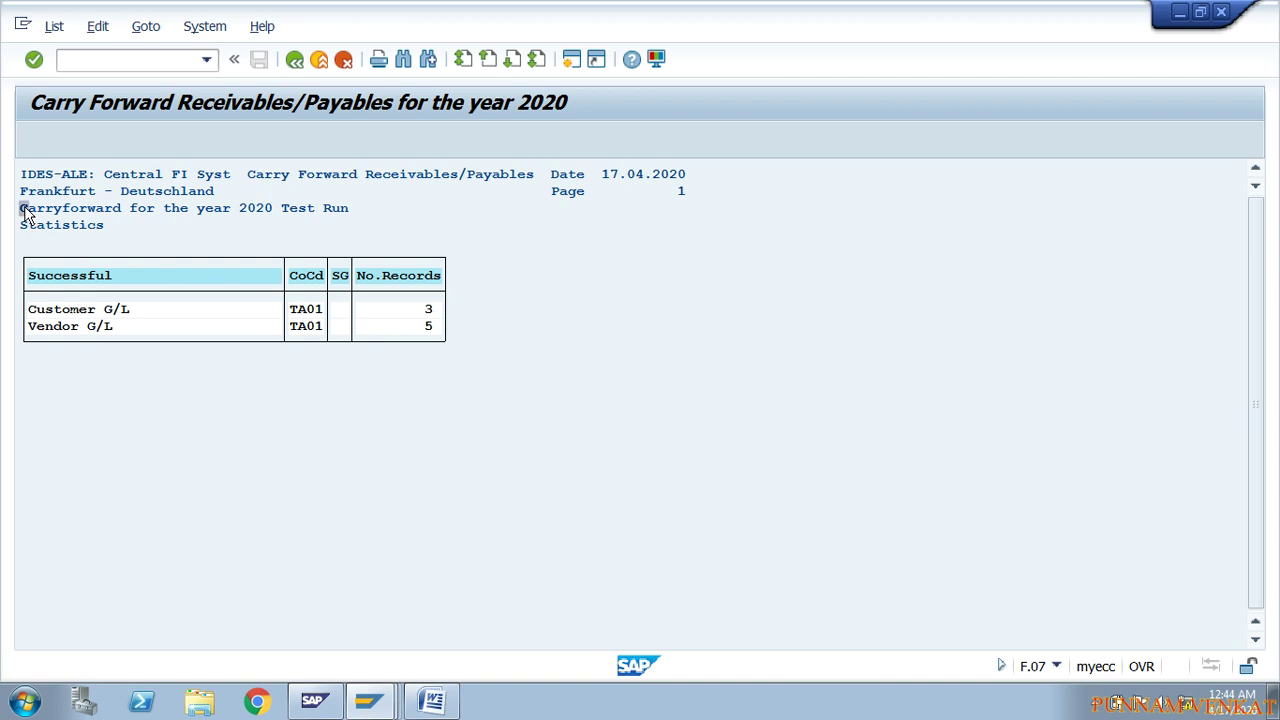
Examine the test run heading in the carryforward statistics and return to the selection screen
left_click_drag(20, 208, 314, 220)
left_click(355, 216)
left_click_drag(17, 215, 355, 218)
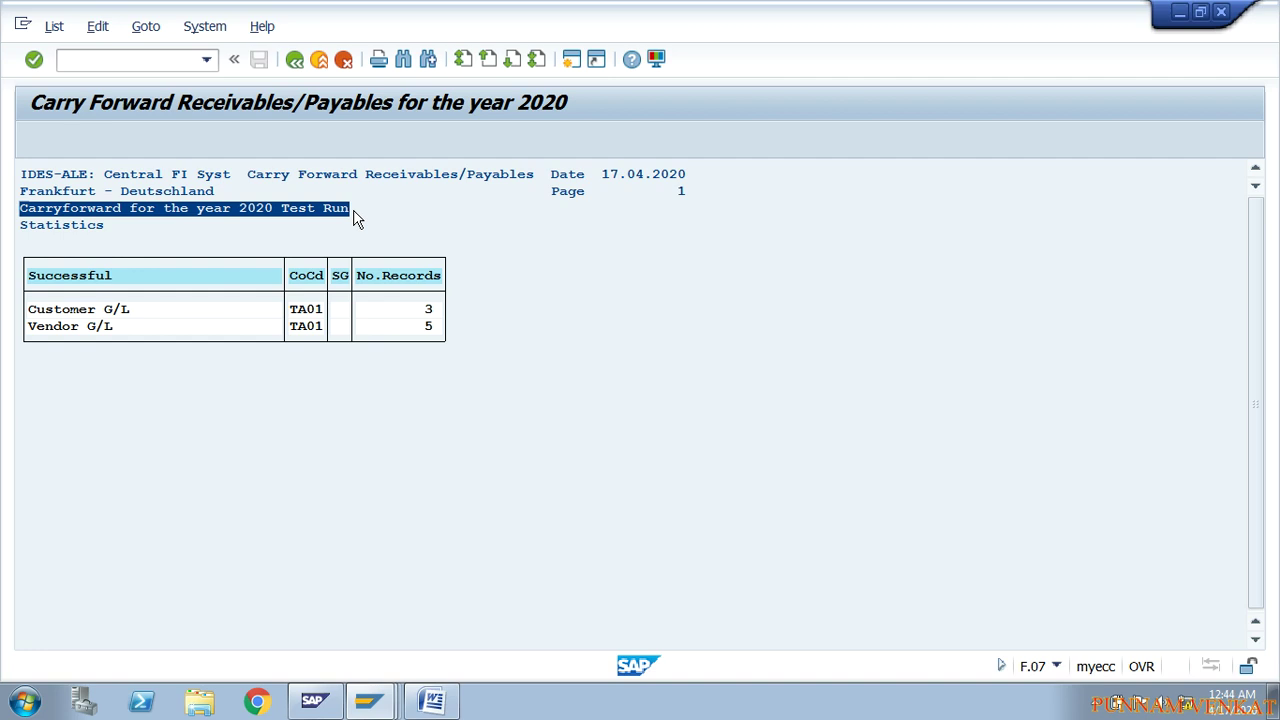
left_click(355, 218)
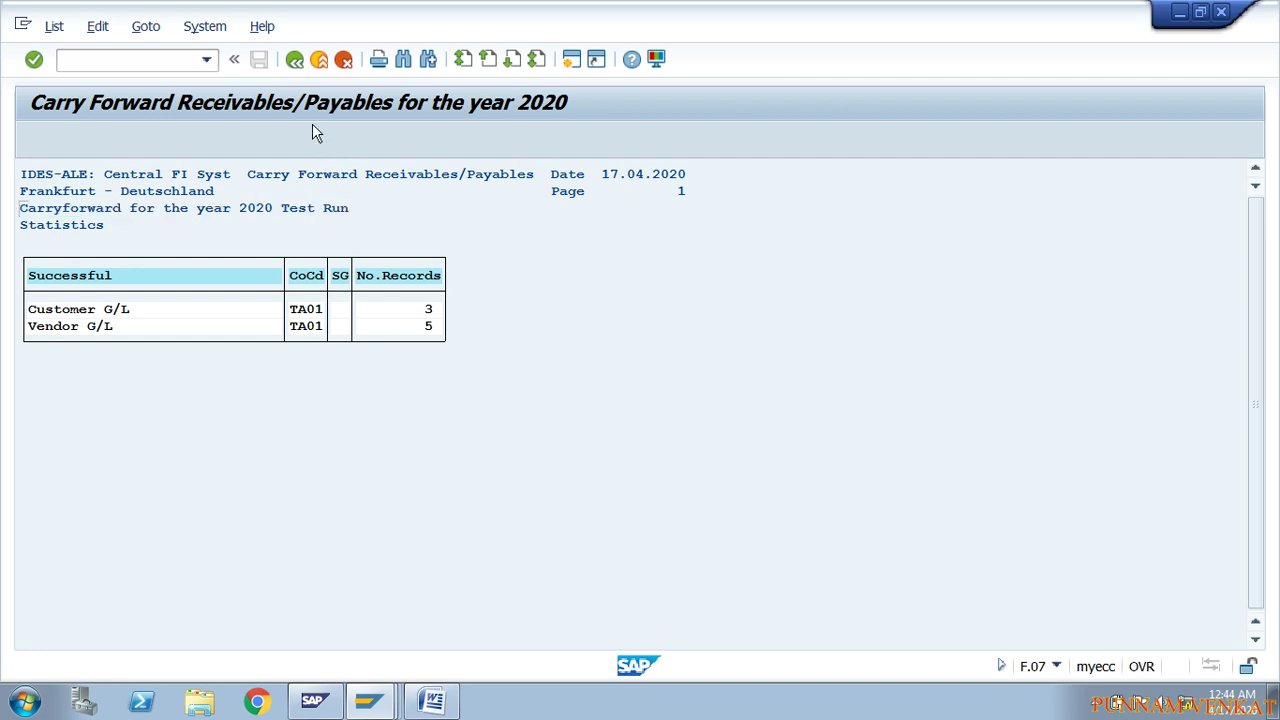
left_click(297, 61)
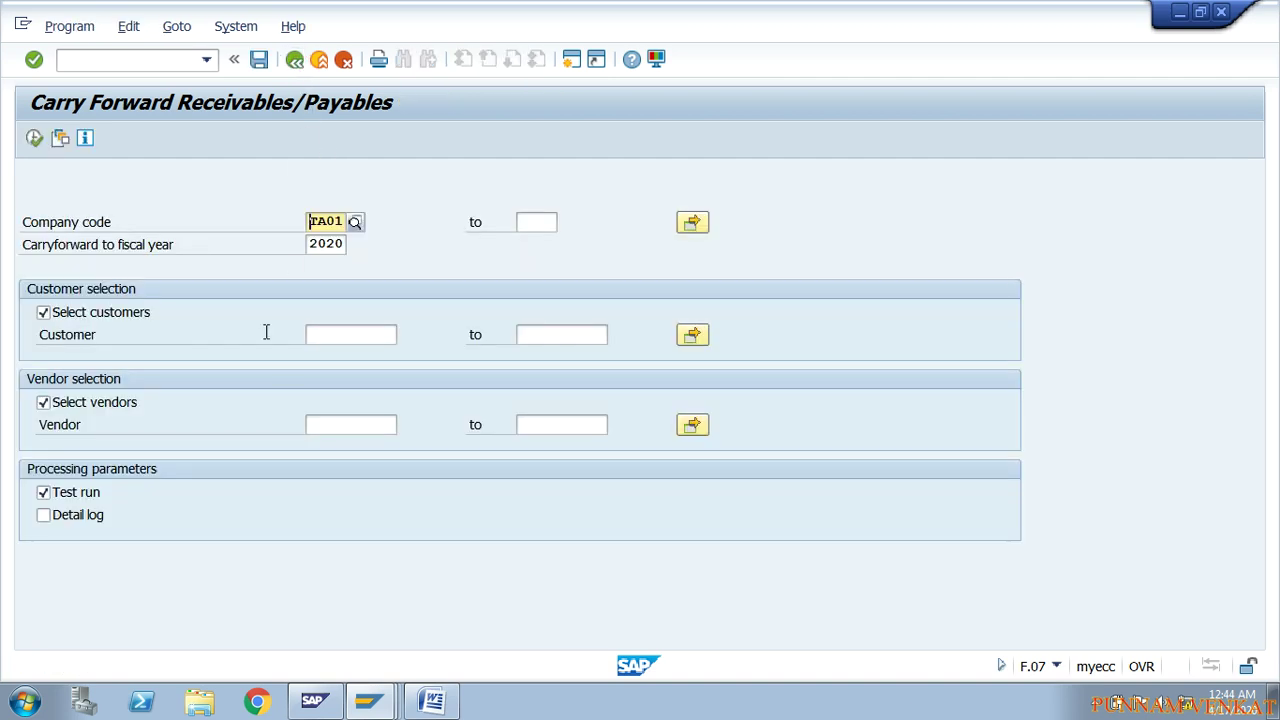
Turn off the test run option and start the carryforward program as a background execution
left_click(90, 493)
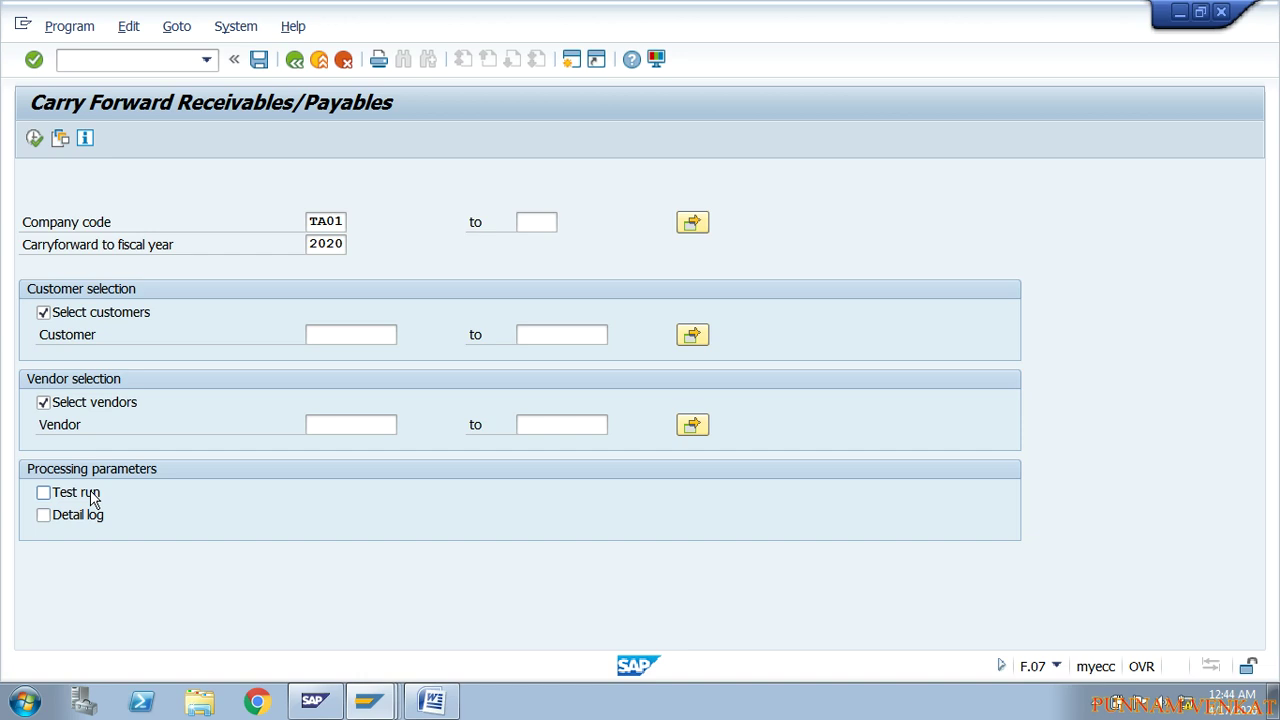
left_click(69, 30)
left_click(111, 186)
left_click(75, 28)
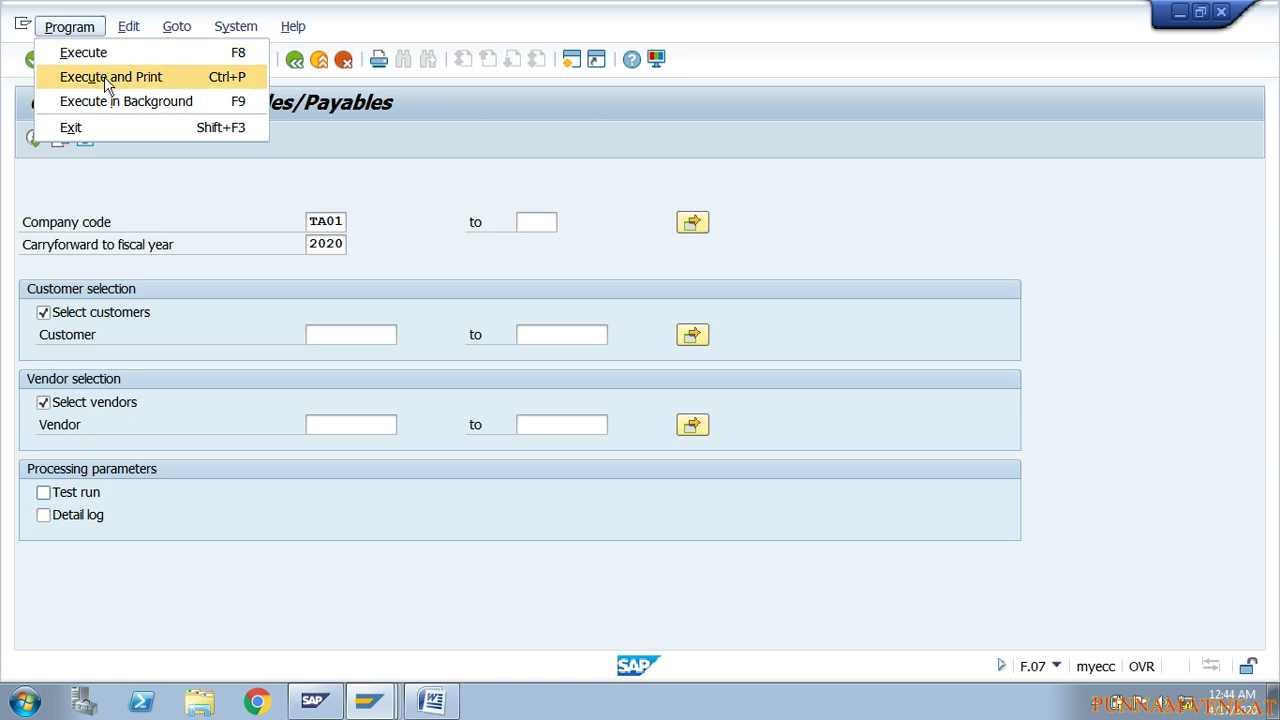
left_click(105, 108)
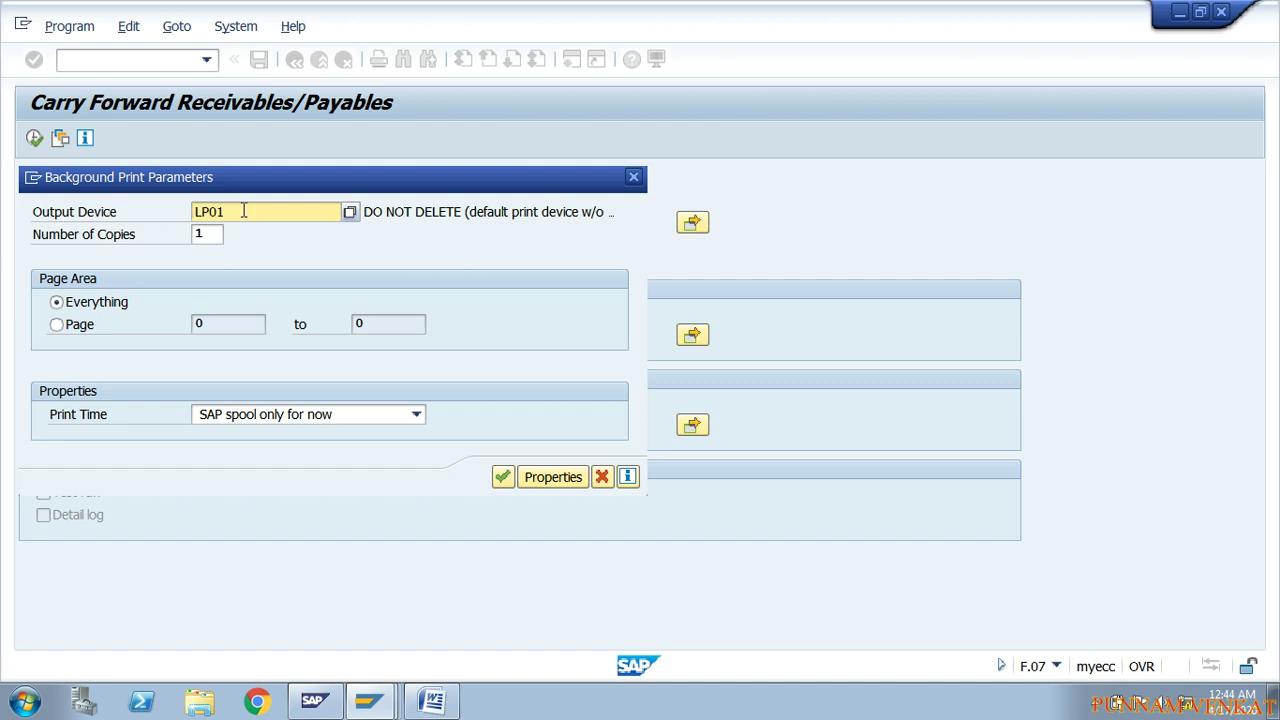
Confirm output device LP01 for the background print and schedule the carryforward job with an immediate start
key("BackSpace")
key("BackSpace")
key("BackSpace")
type("LP")
left_click(503, 477)
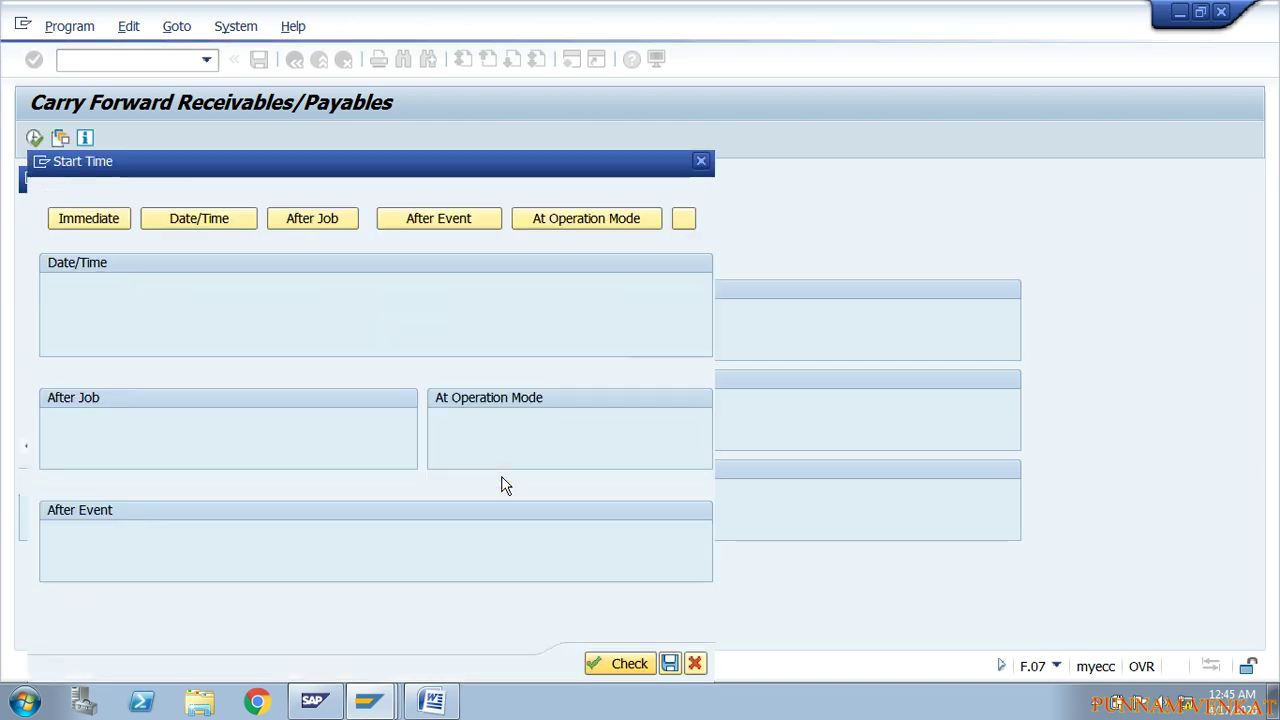
left_click(91, 229)
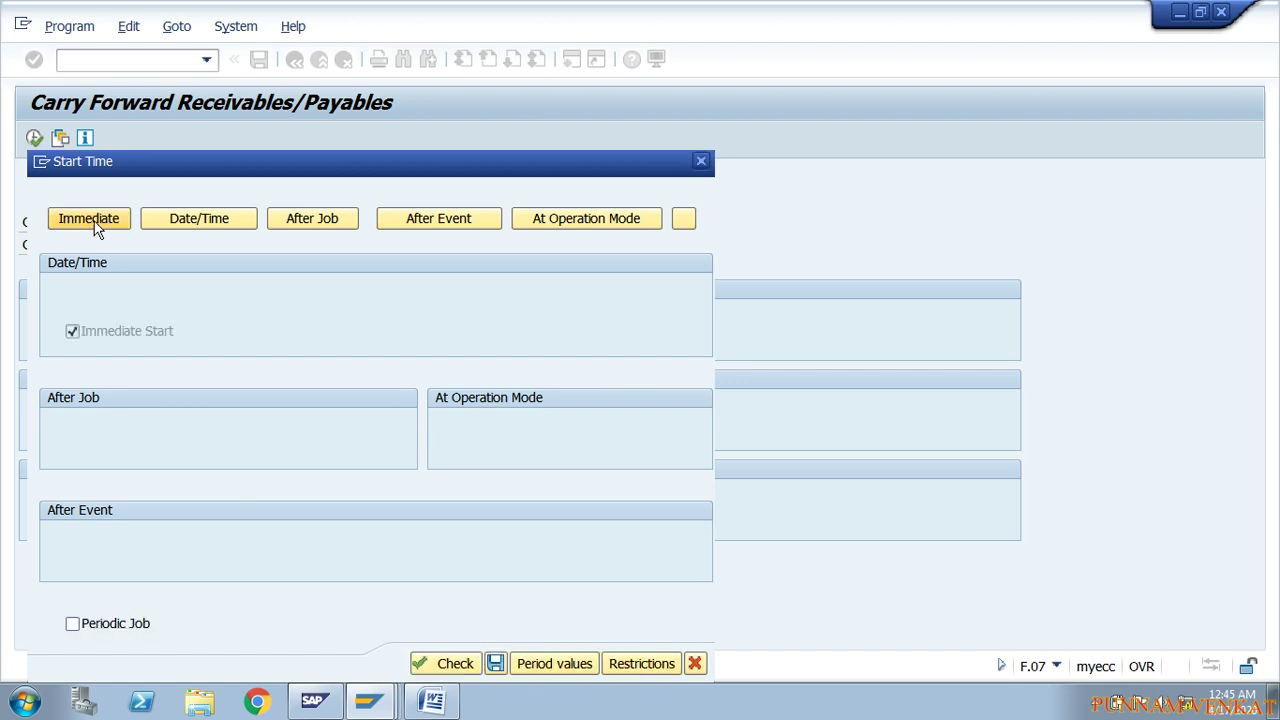
left_click(494, 664)
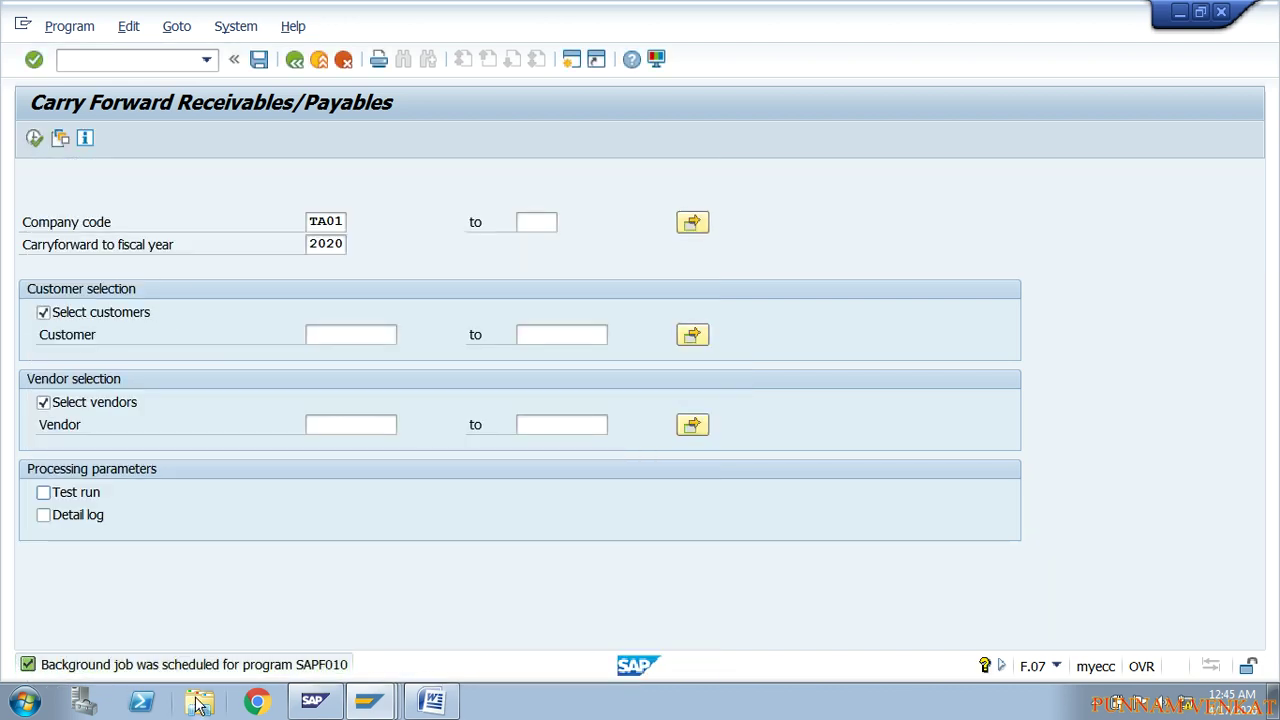
left_click(1096, 704)
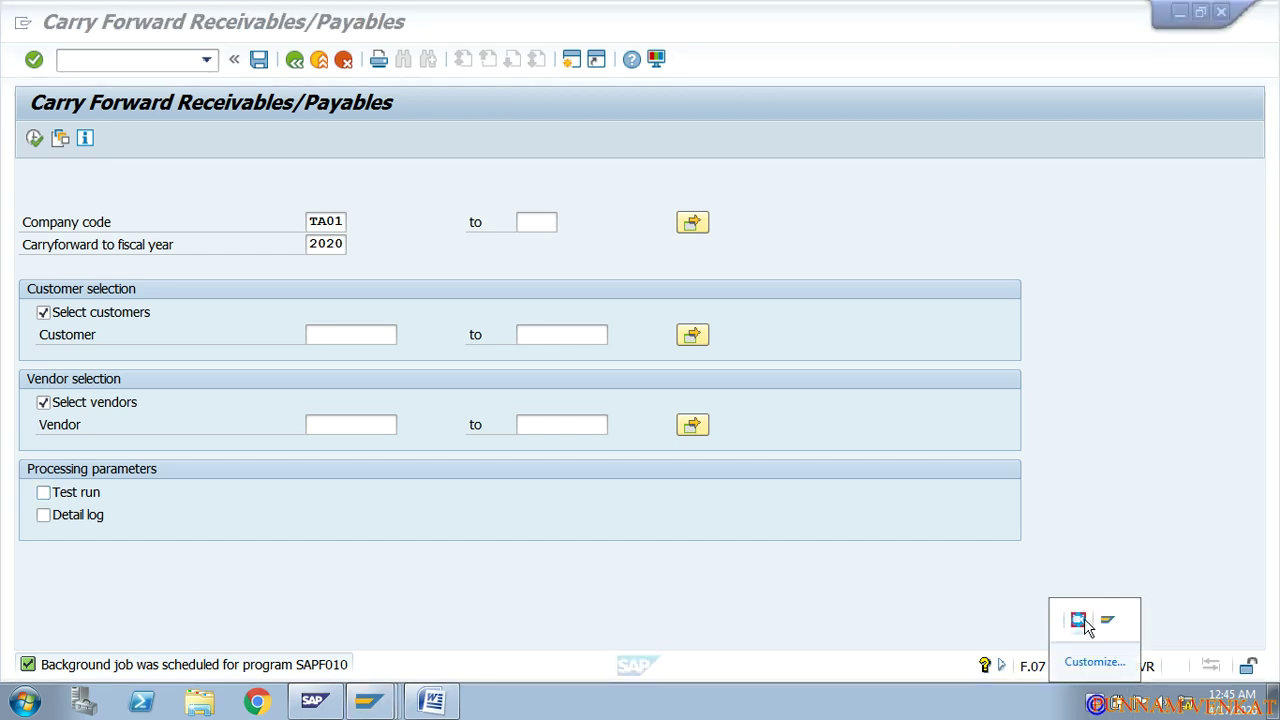
left_click(1078, 620)
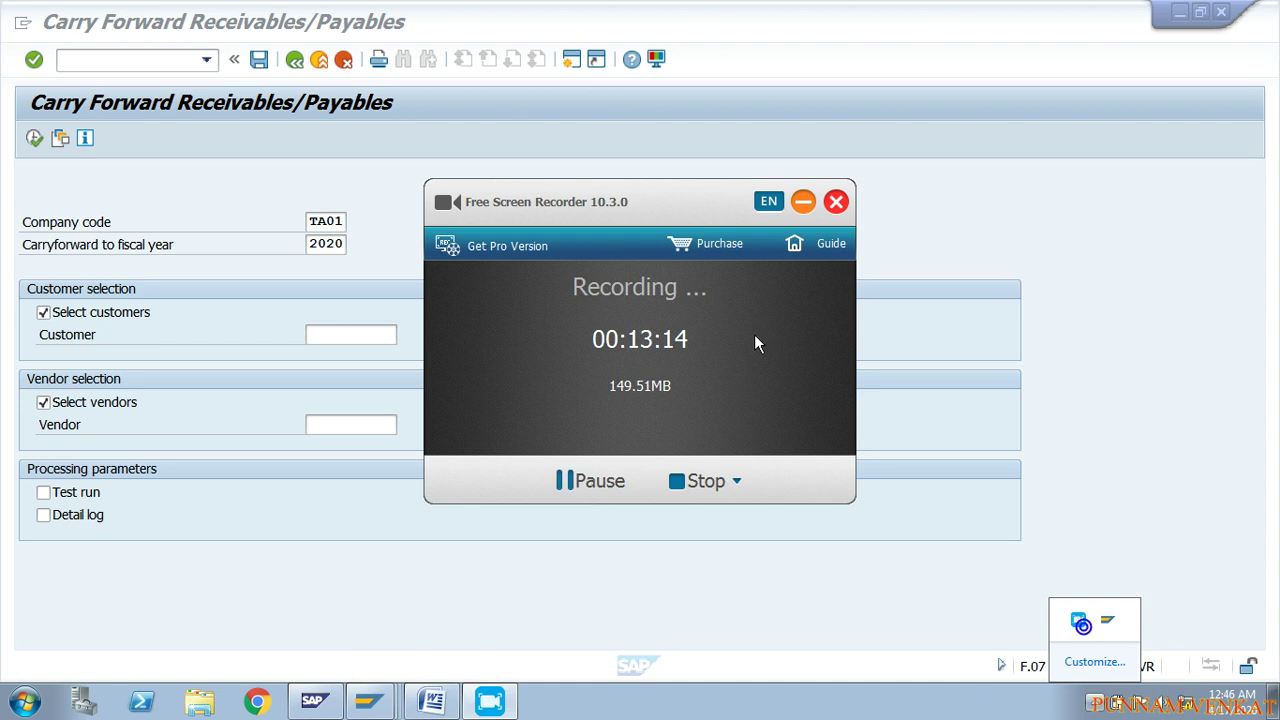
left_click(802, 202)
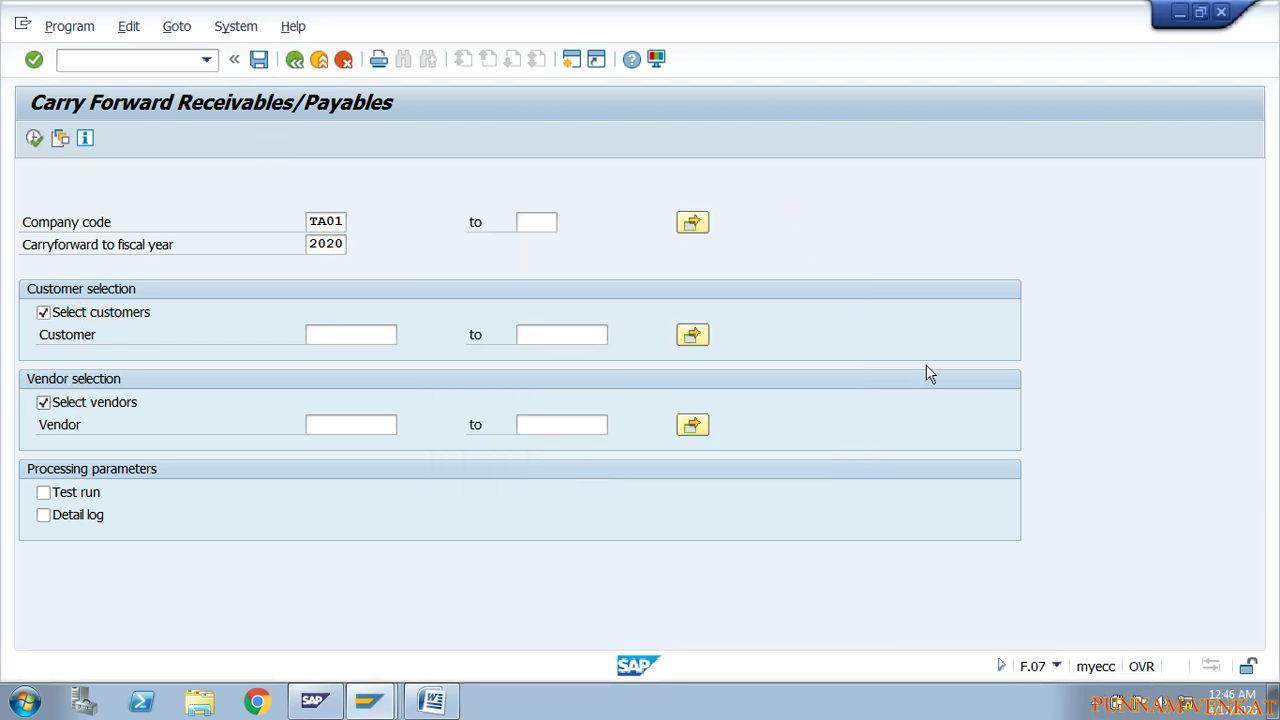
Open the background job overview and list the jobs using the default selection criteria
left_click(222, 26)
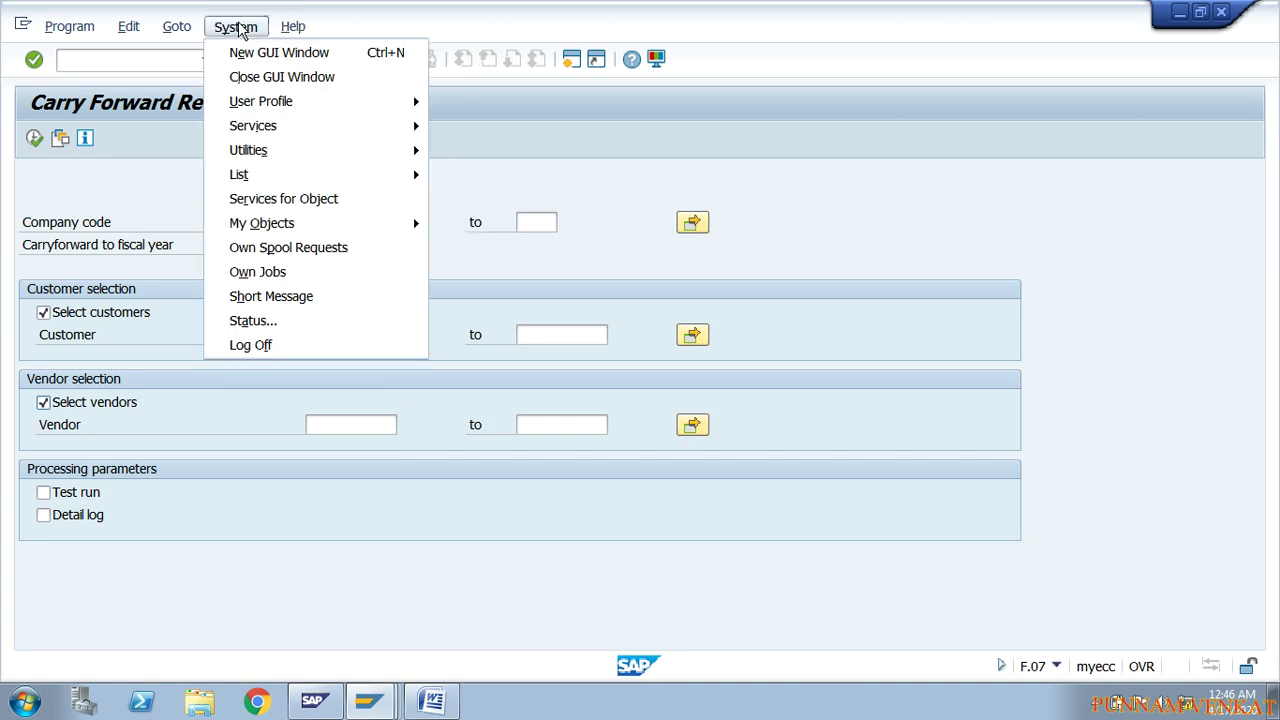
mouse_move(263, 126)
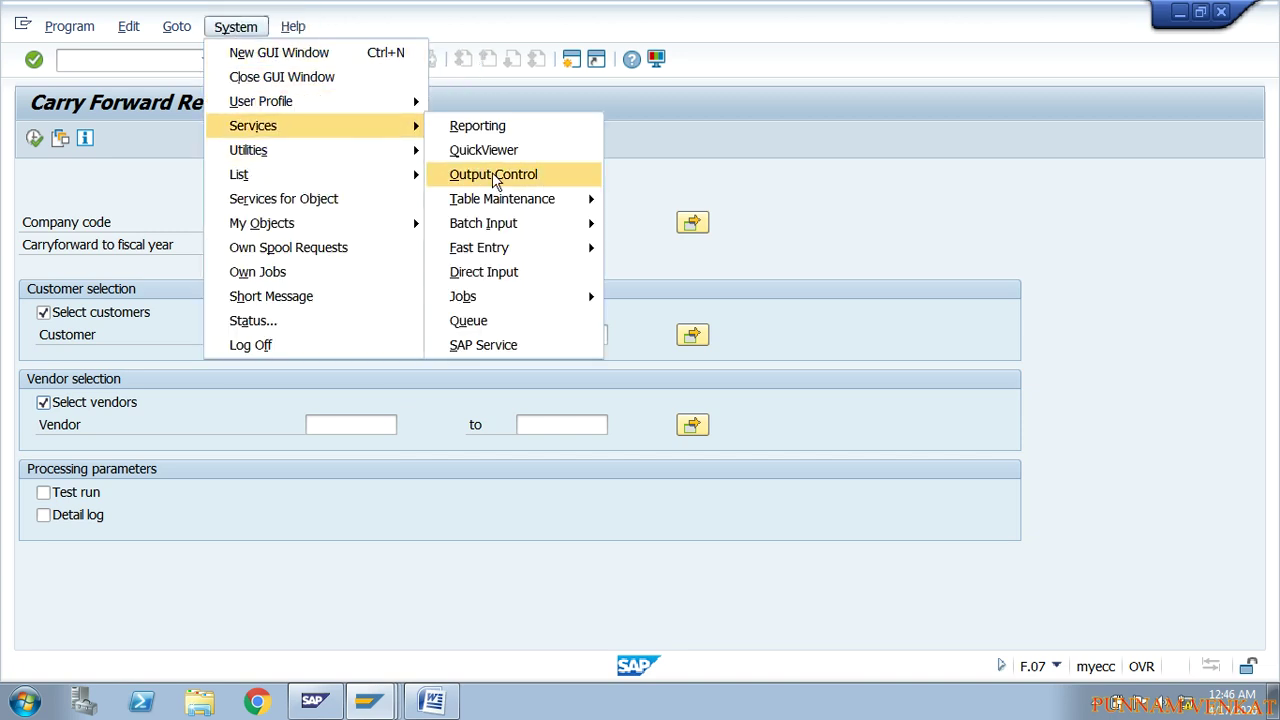
mouse_move(517, 294)
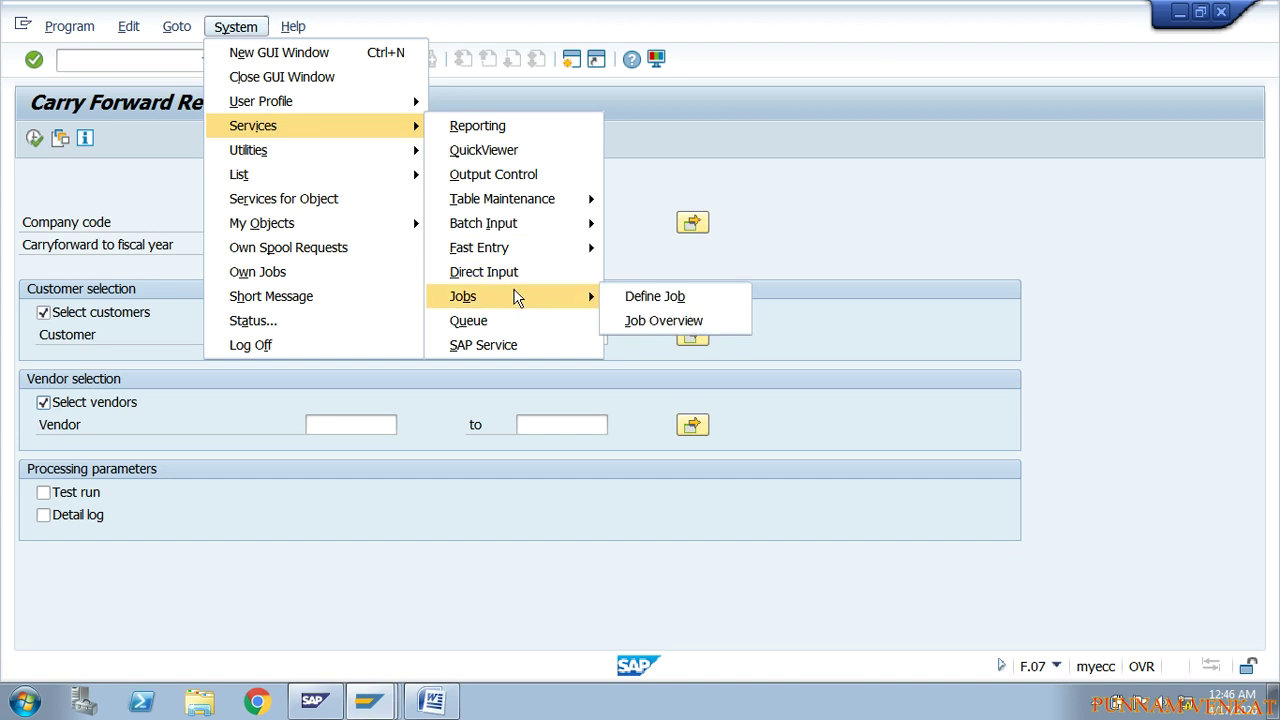
left_click(657, 321)
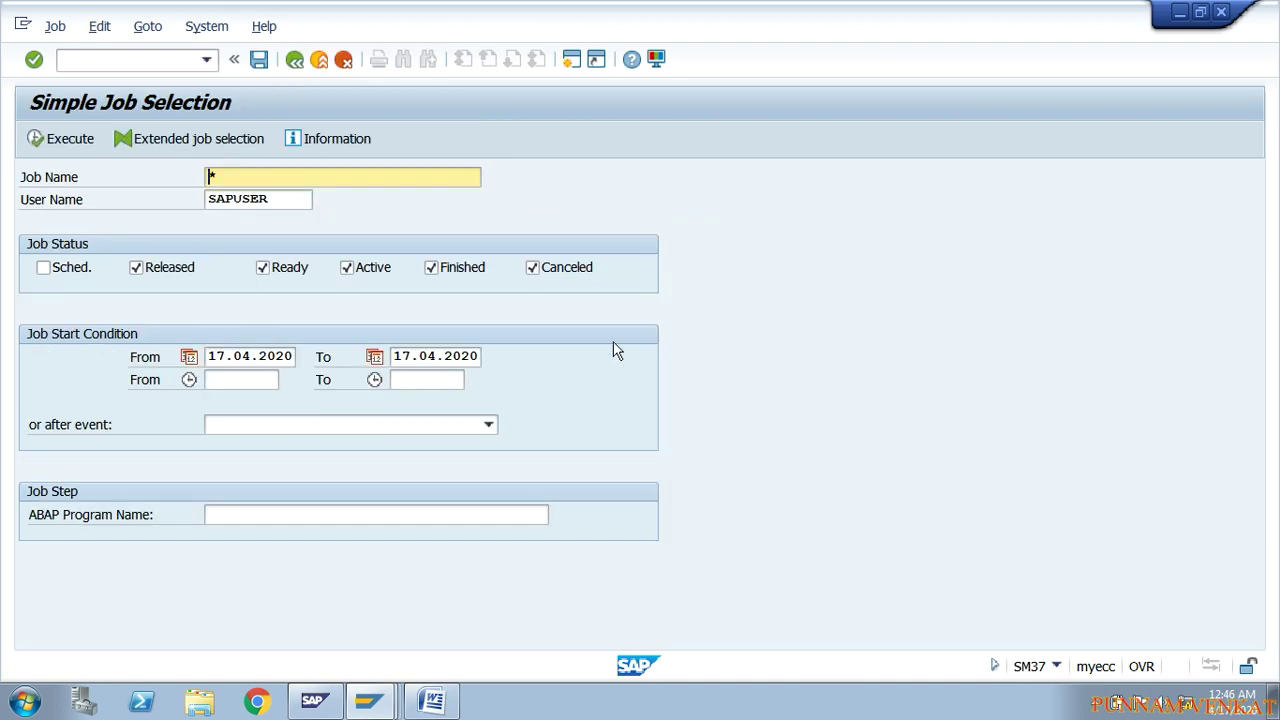
left_click(58, 140)
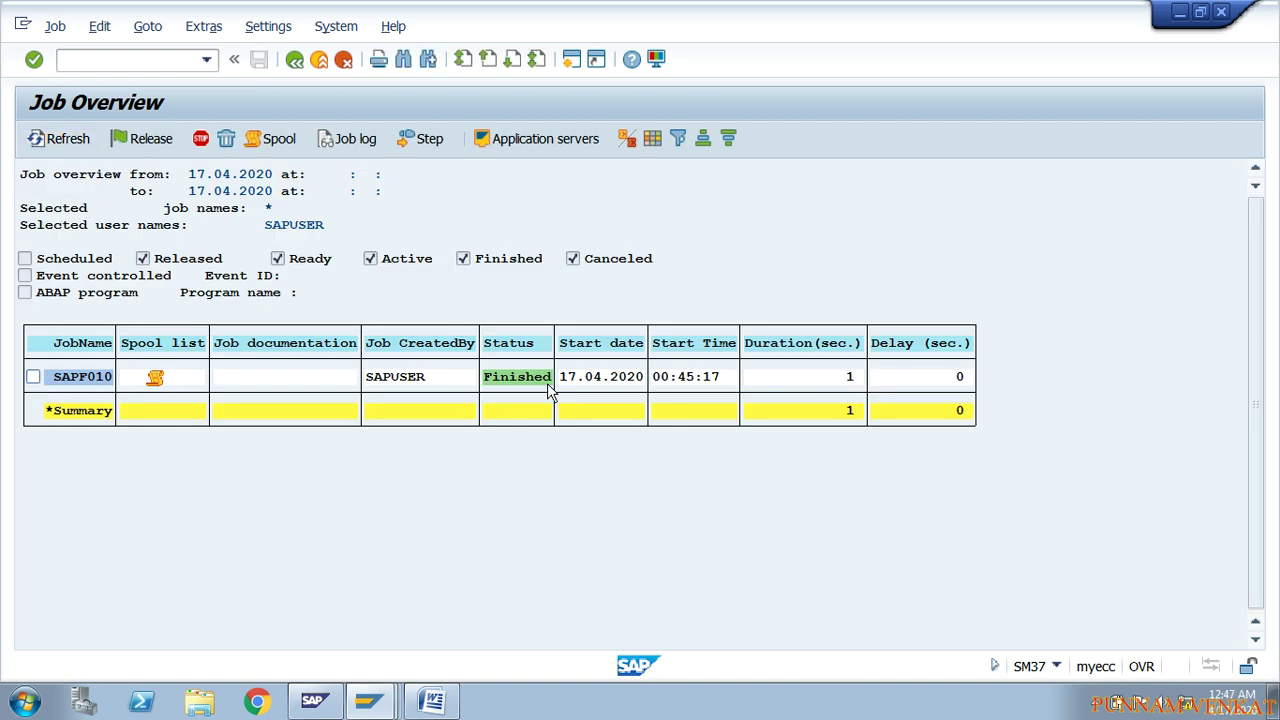
Display the spool output of job SAPF010, examine the update run's carryforward statistics, and return to the job overview
left_click(277, 139)
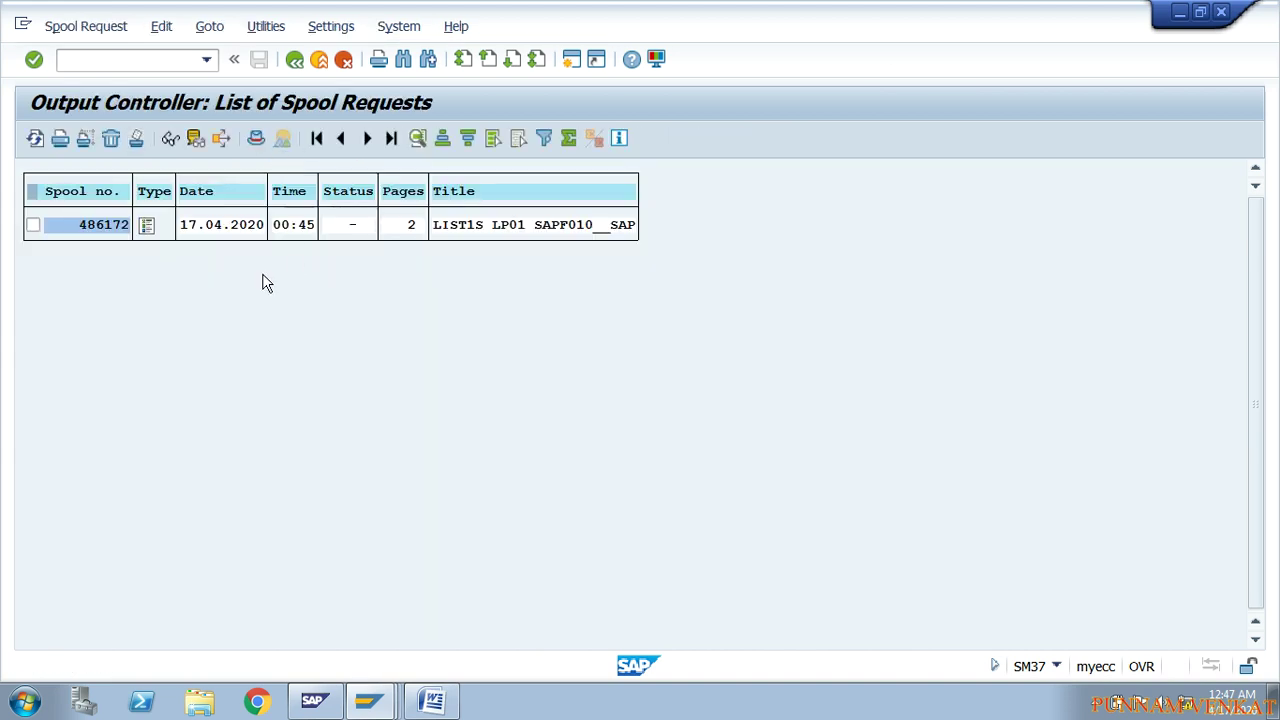
left_click(148, 227)
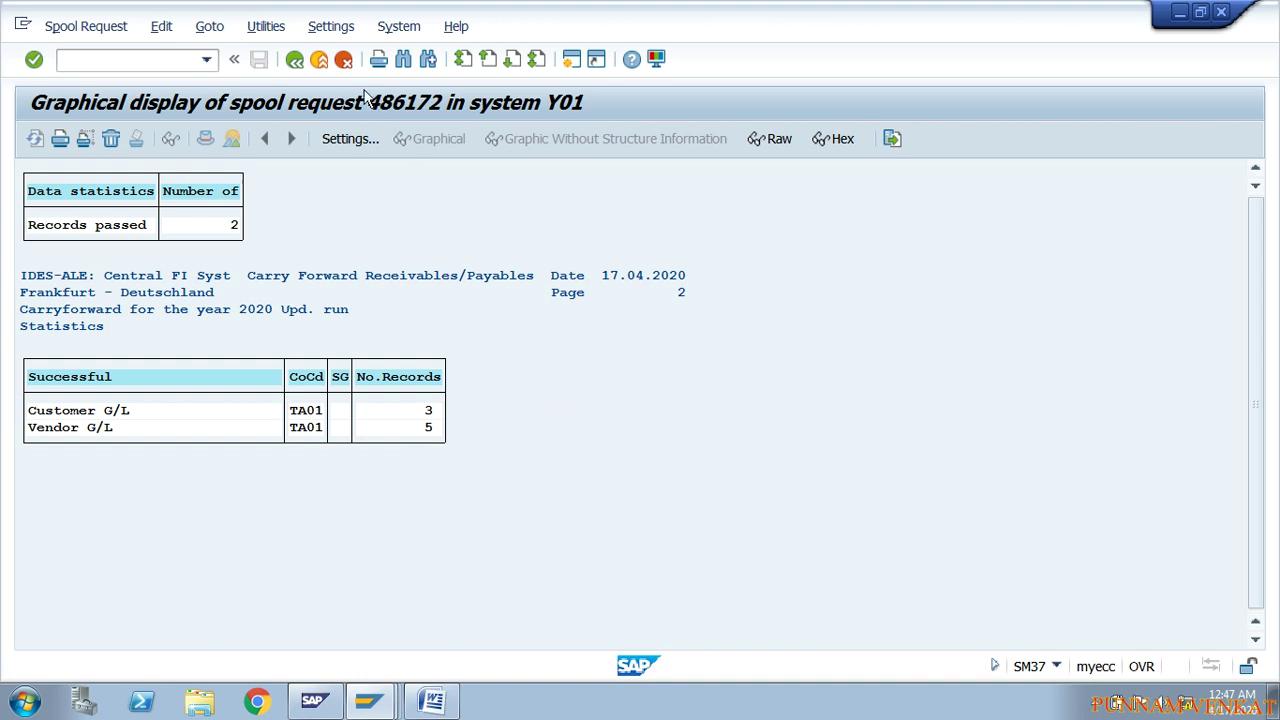
left_click(292, 60)
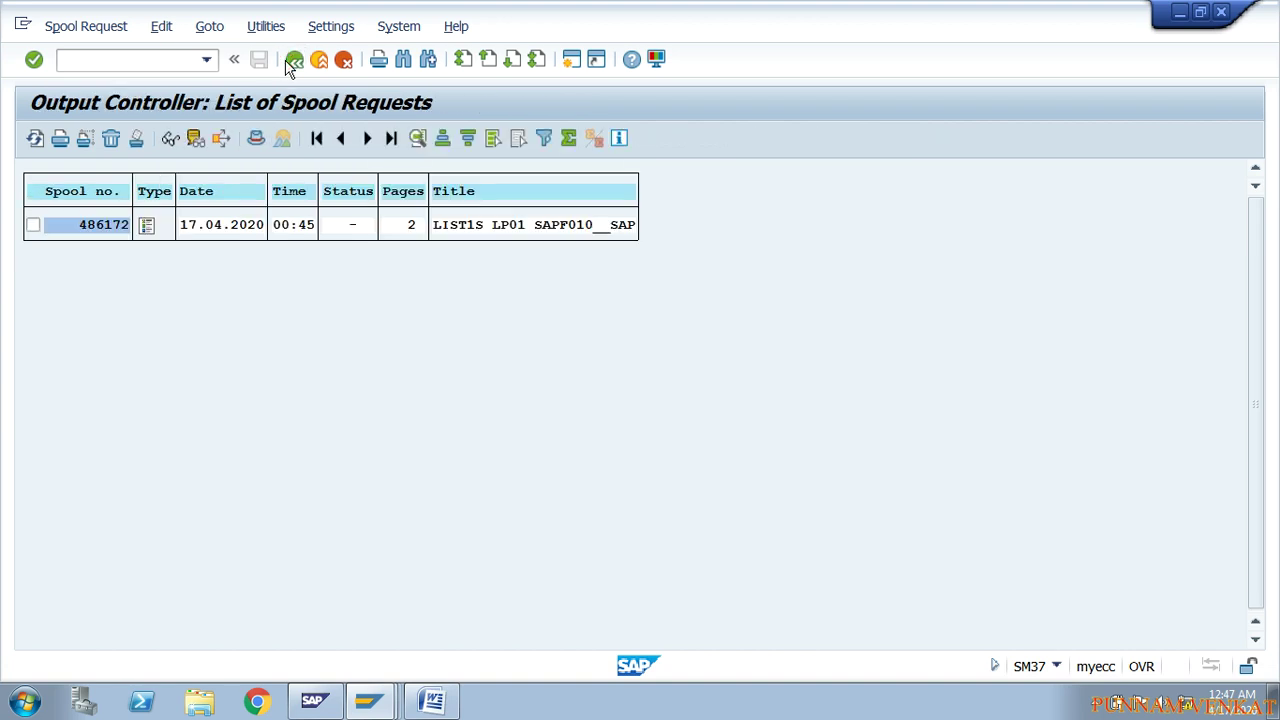
left_click(292, 60)
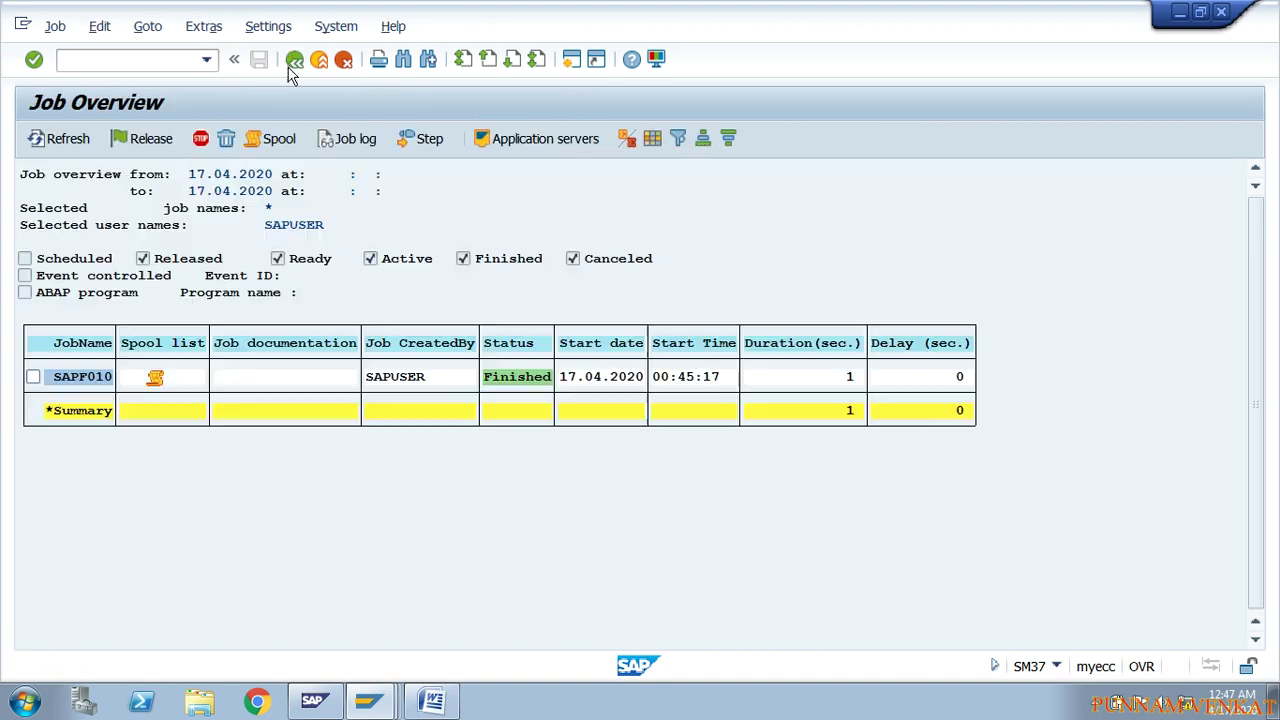
left_click(1093, 703)
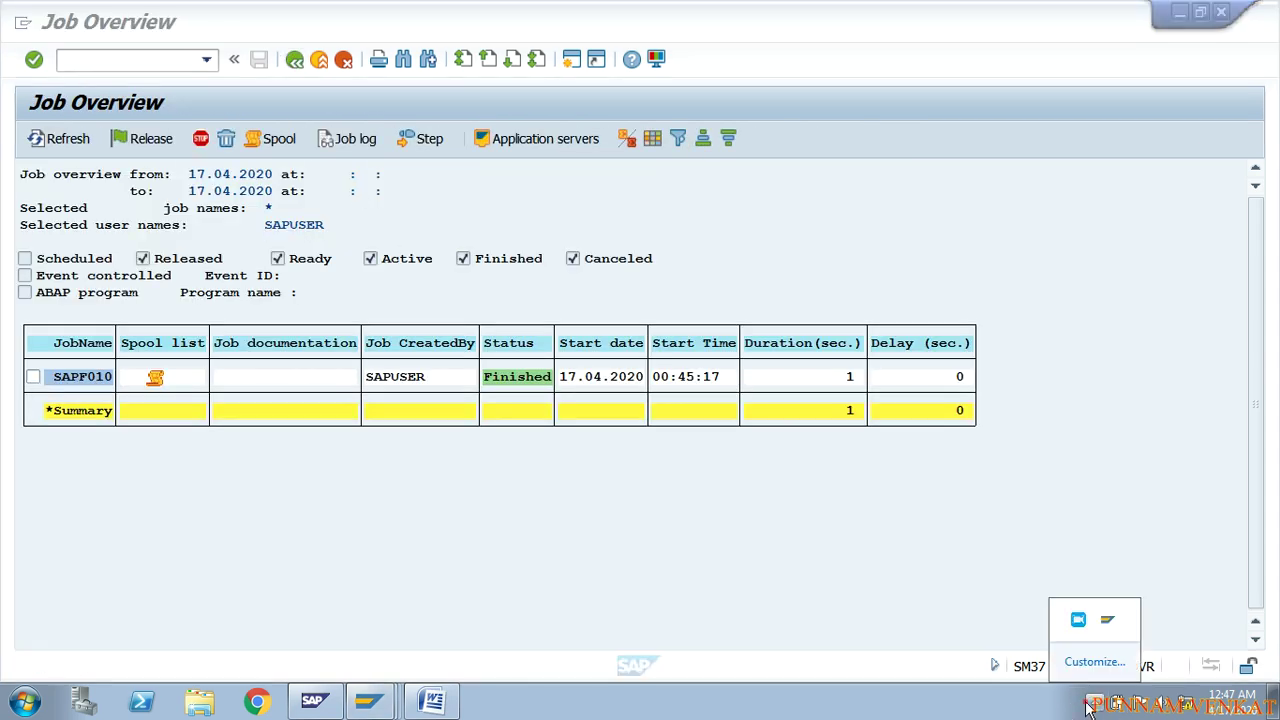
left_click(1078, 621)
left_click(577, 480)
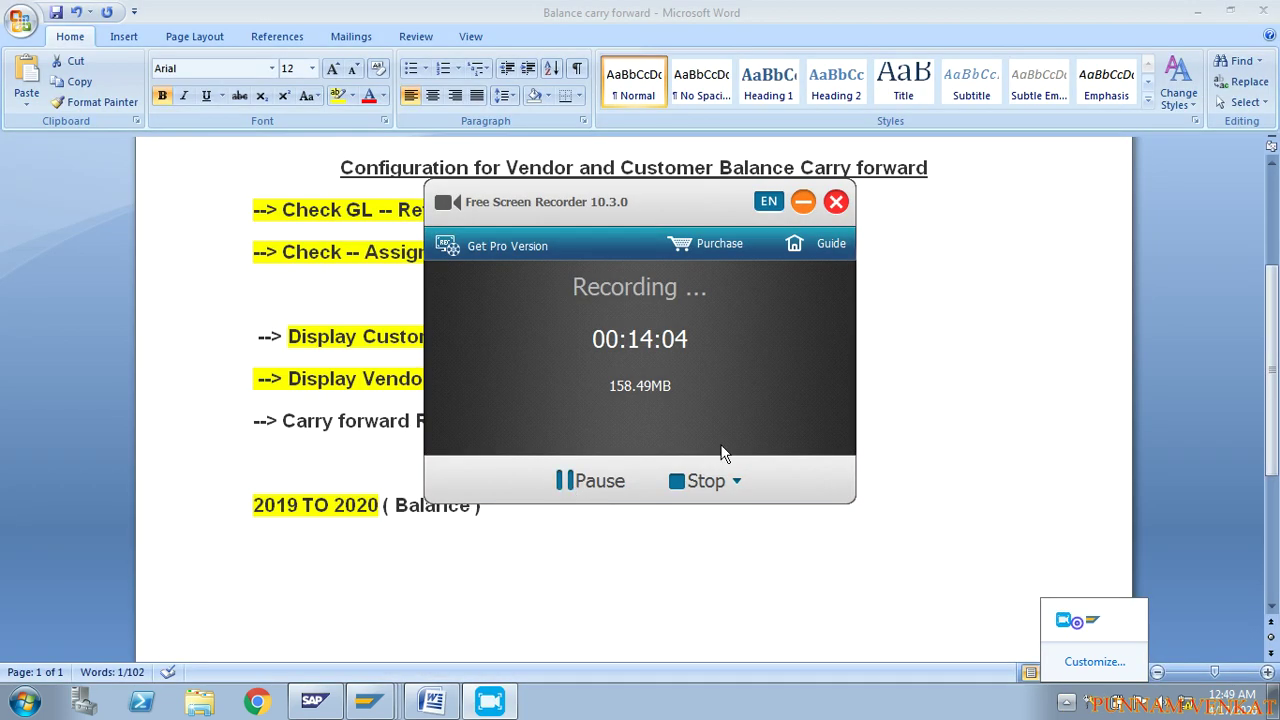
left_click(803, 201)
Highlight the "Carry forward Receivable / payables --F.07" line in yellow in the Word notes
left_click(803, 460)
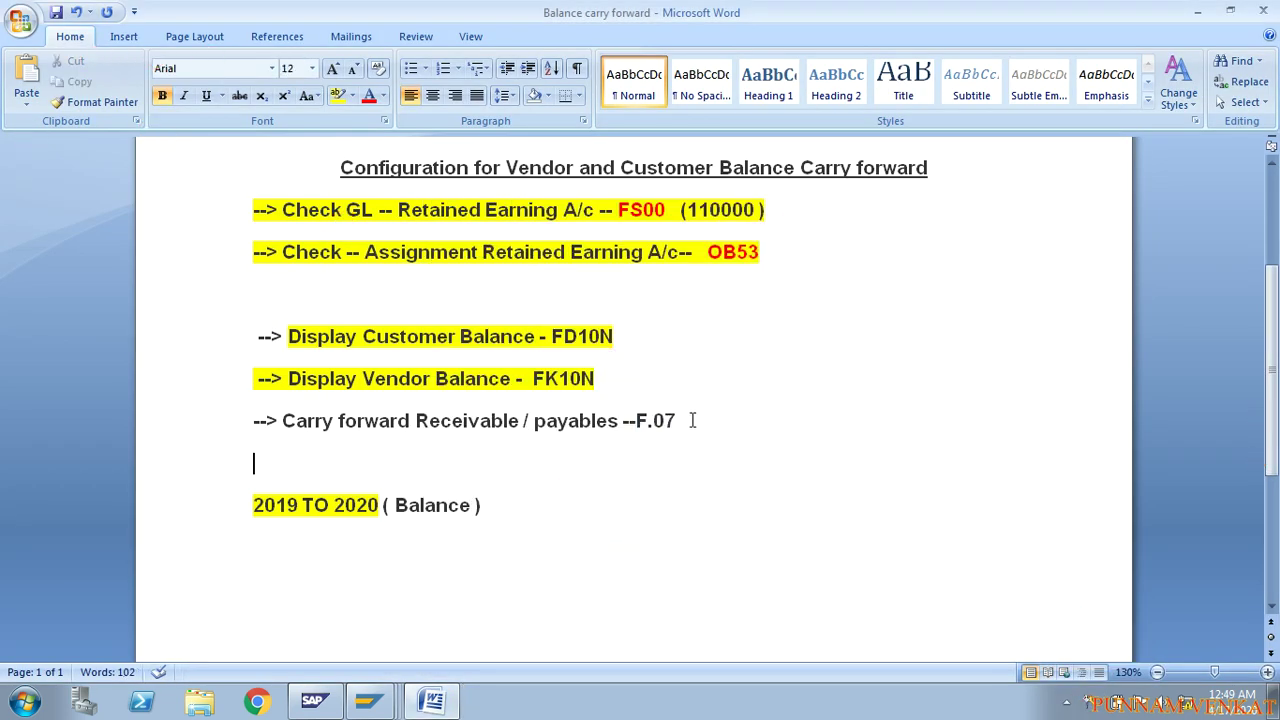
left_click_drag(690, 421, 294, 434)
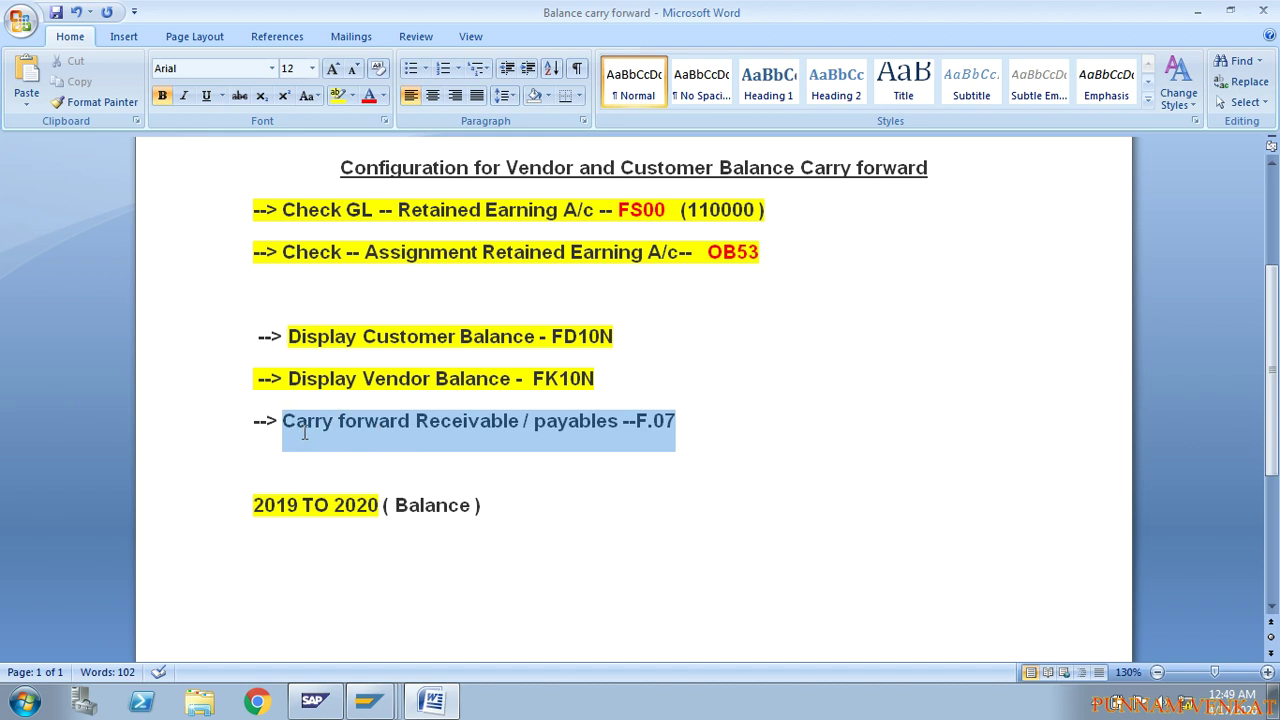
left_click(336, 96)
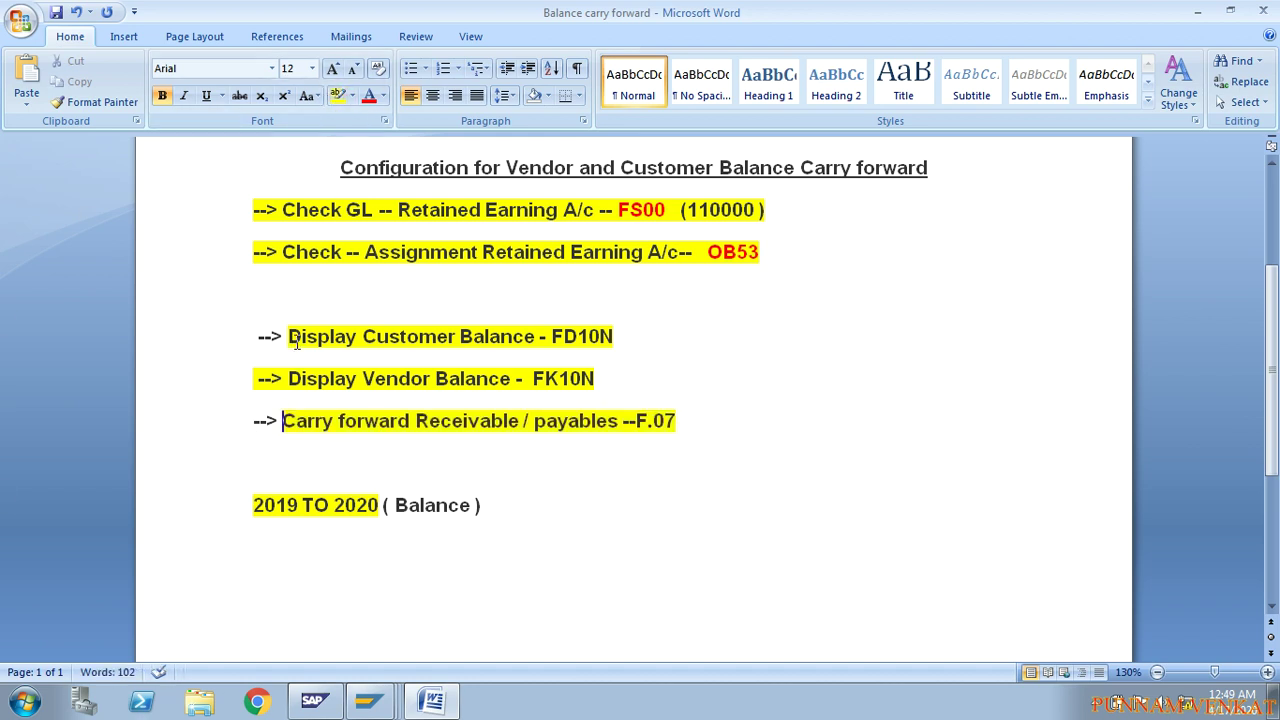
Copy the customer balance transaction code FD10N from the Word notes and open that transaction in SAP
left_click_drag(289, 338, 538, 340)
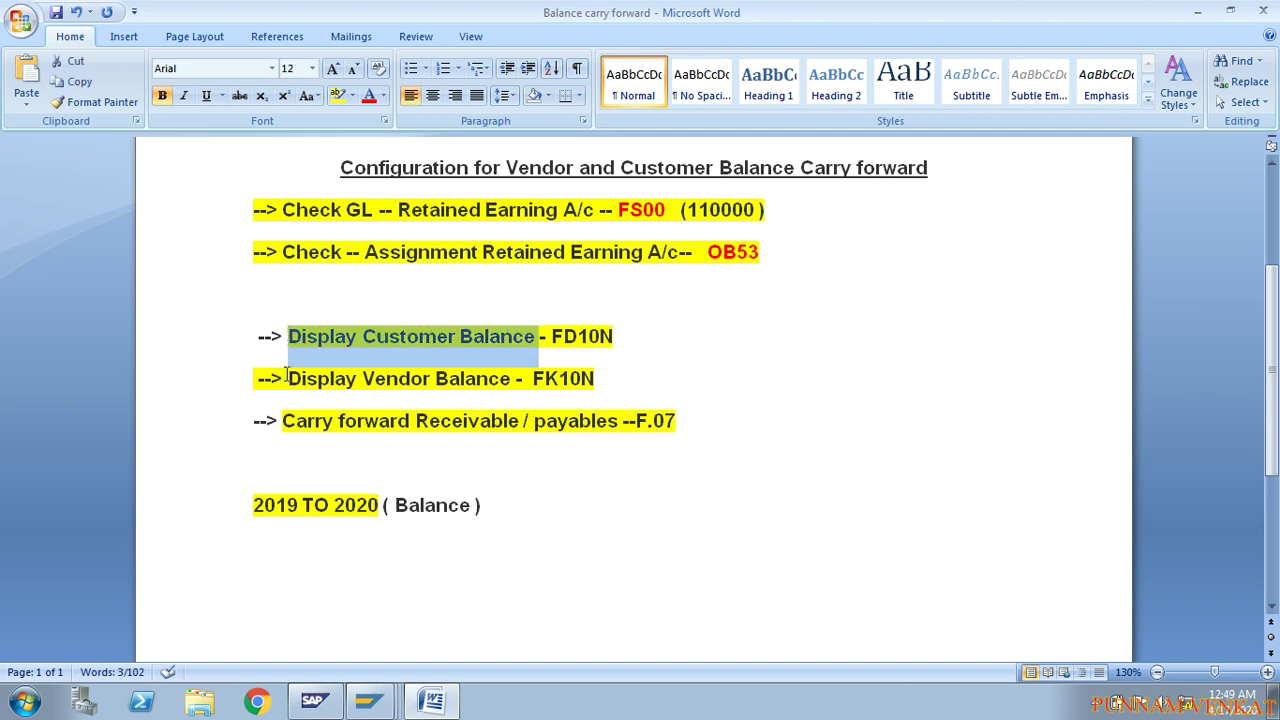
left_click_drag(288, 378, 489, 397)
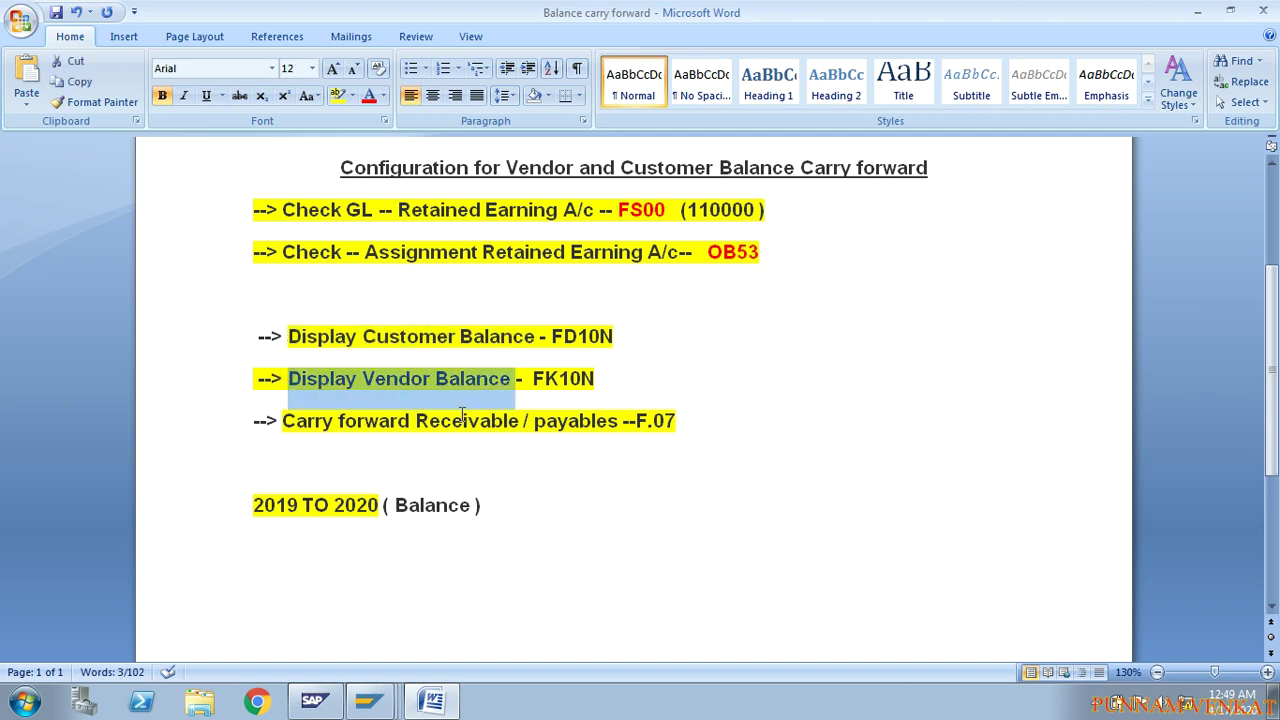
left_click_drag(615, 338, 549, 337)
key("ctrl+c")
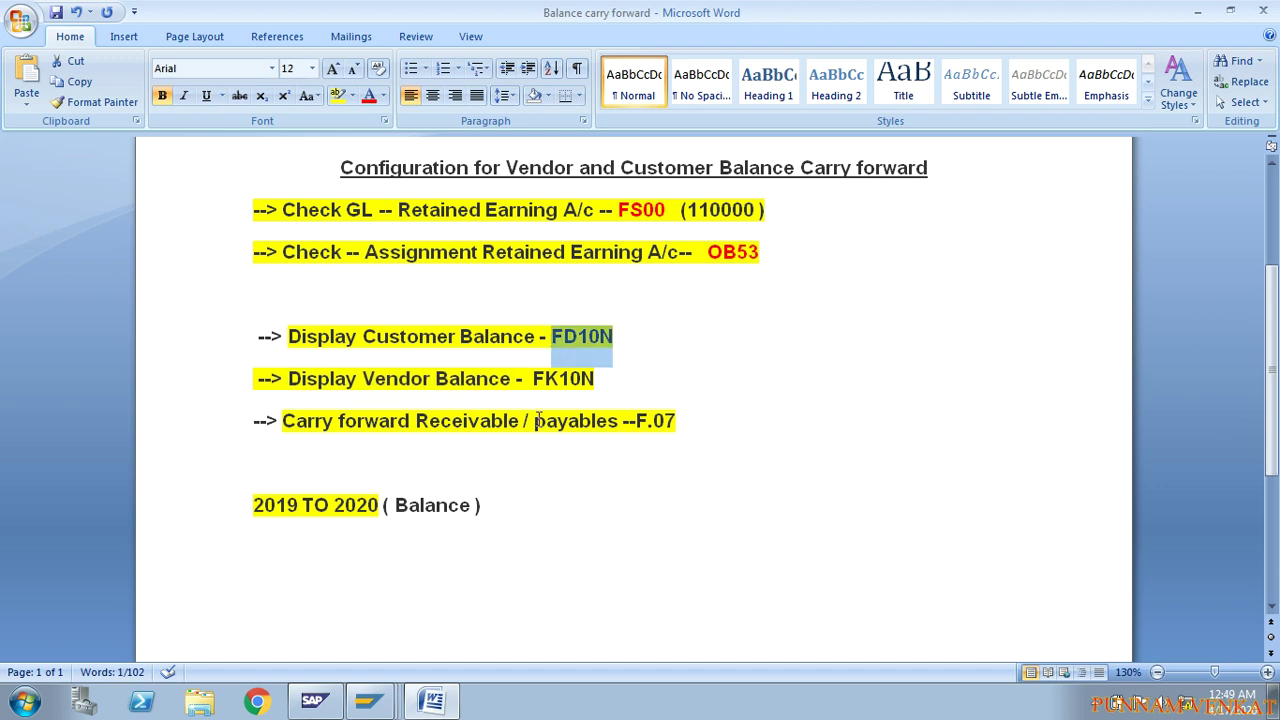
key("alt+Tab")
key("ctrl+v")
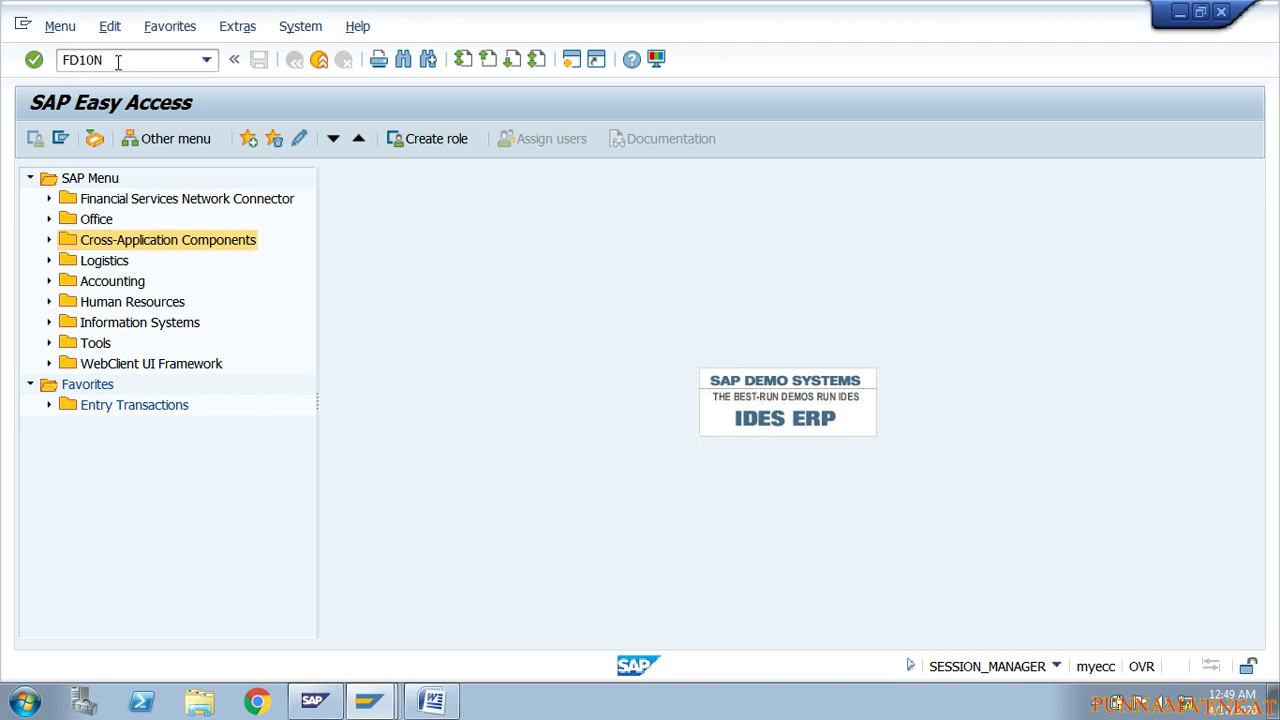
key("Return")
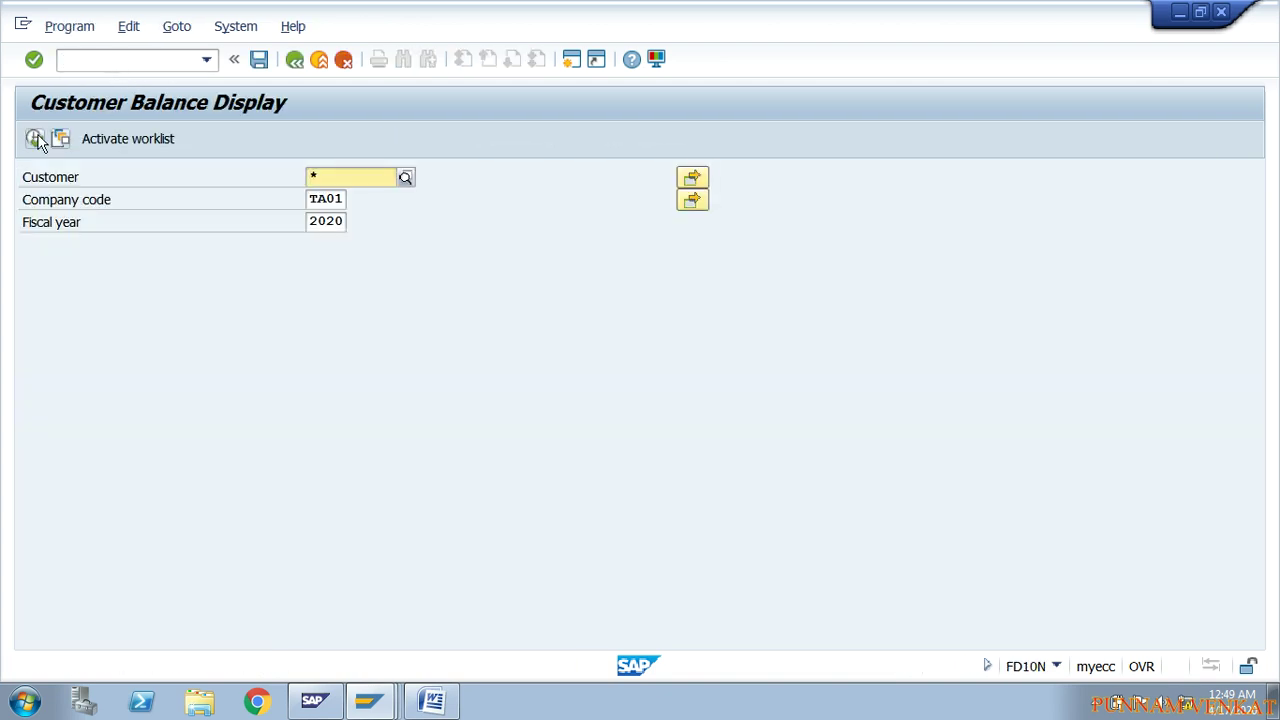
Display the balances of all customers in company code TA01 for fiscal year 2019, examine the totals, and return to the selection screen
left_click(326, 199)
left_click(340, 221)
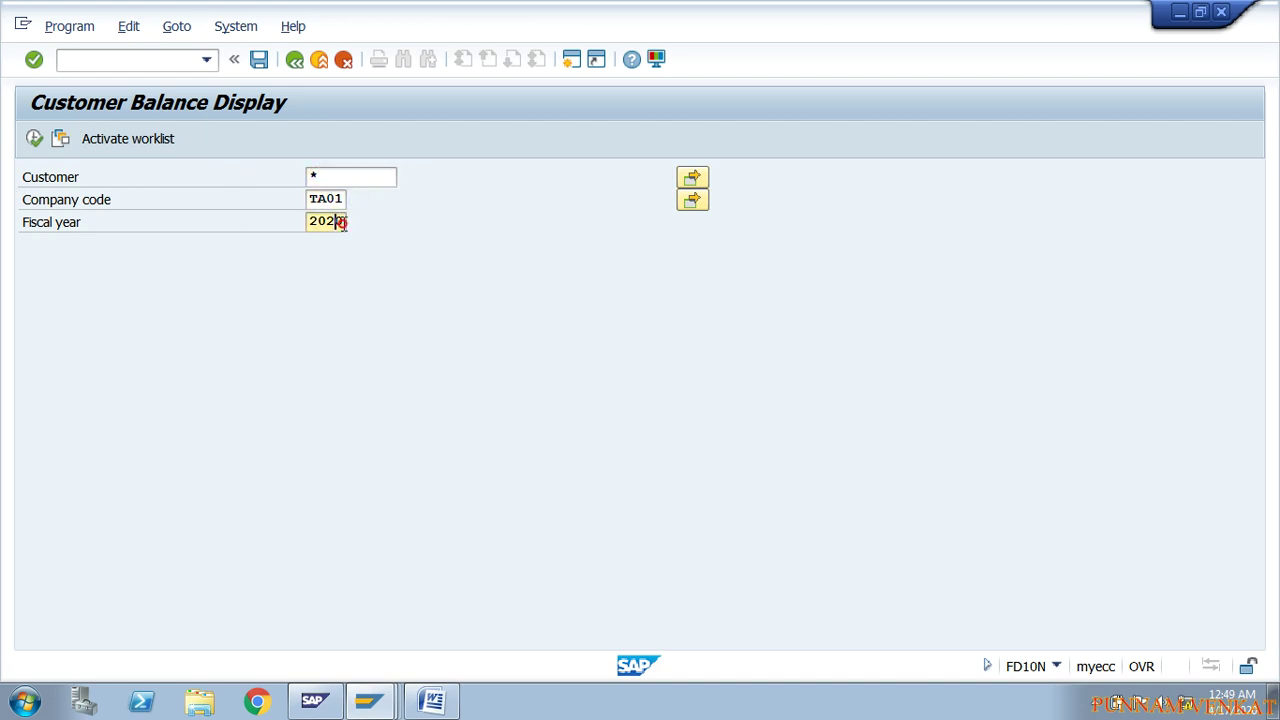
key("BackSpace")
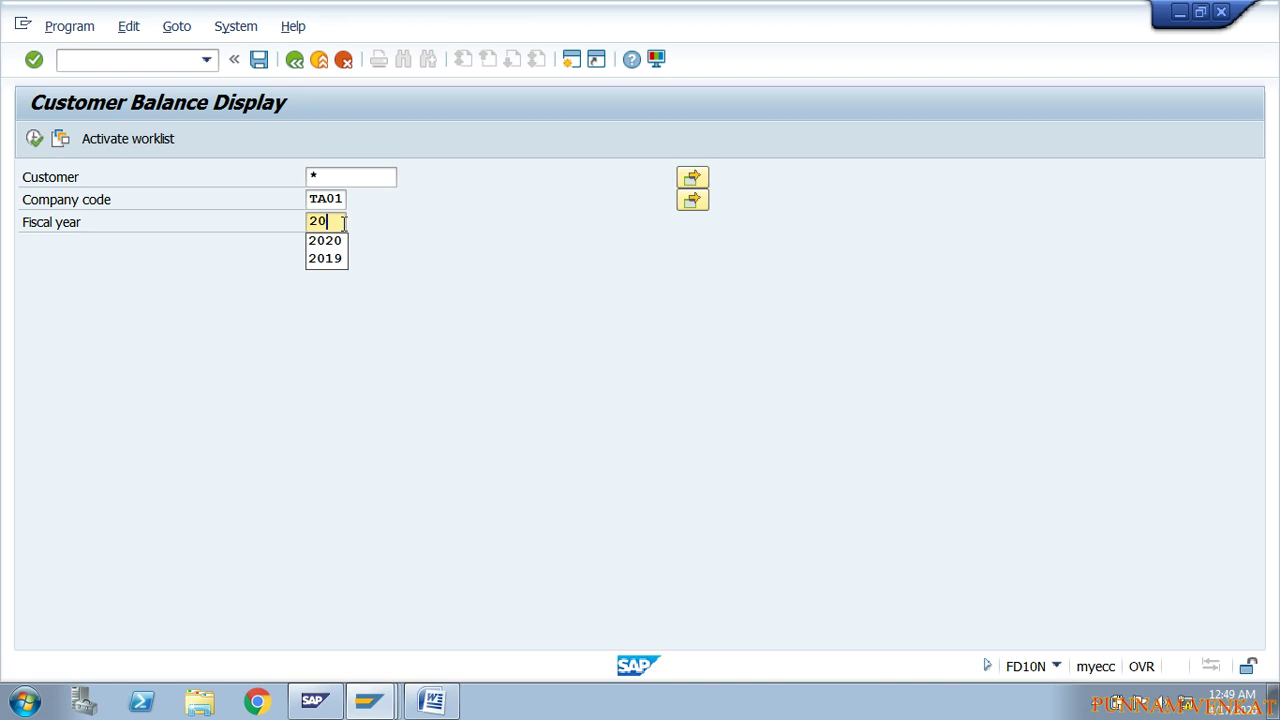
type("29")
key("BackSpace")
key("BackSpace")
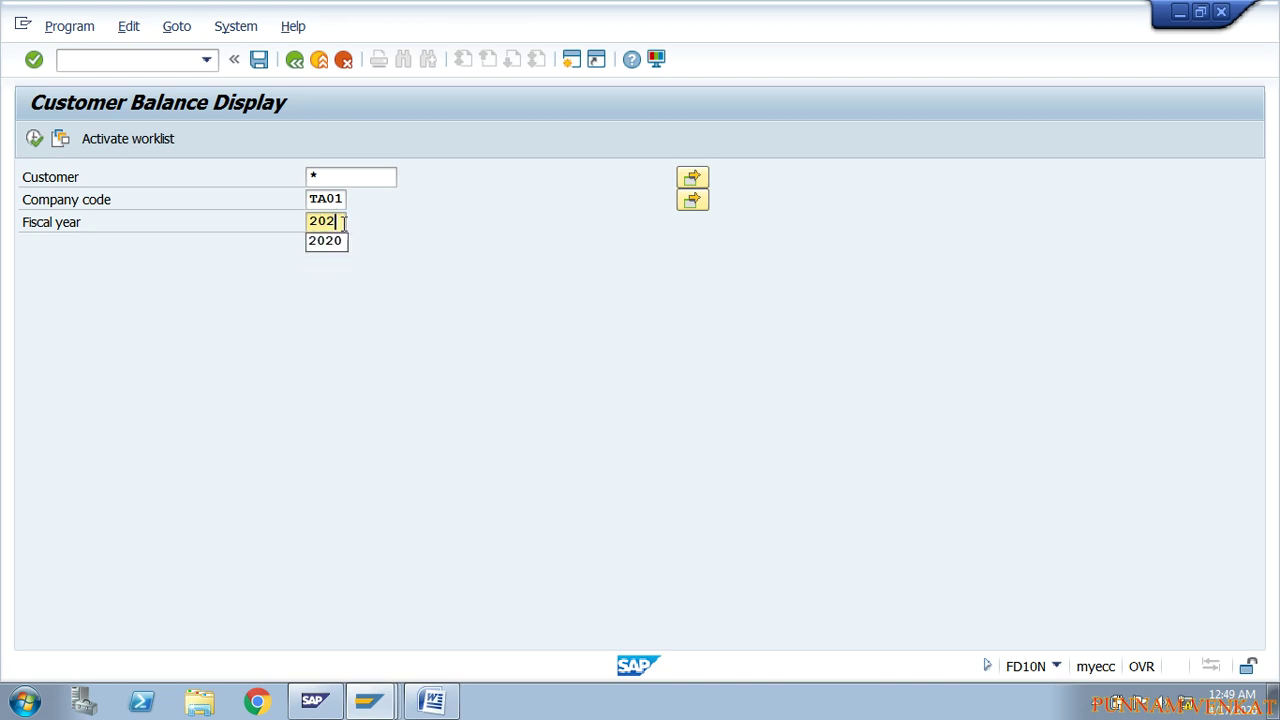
type("19")
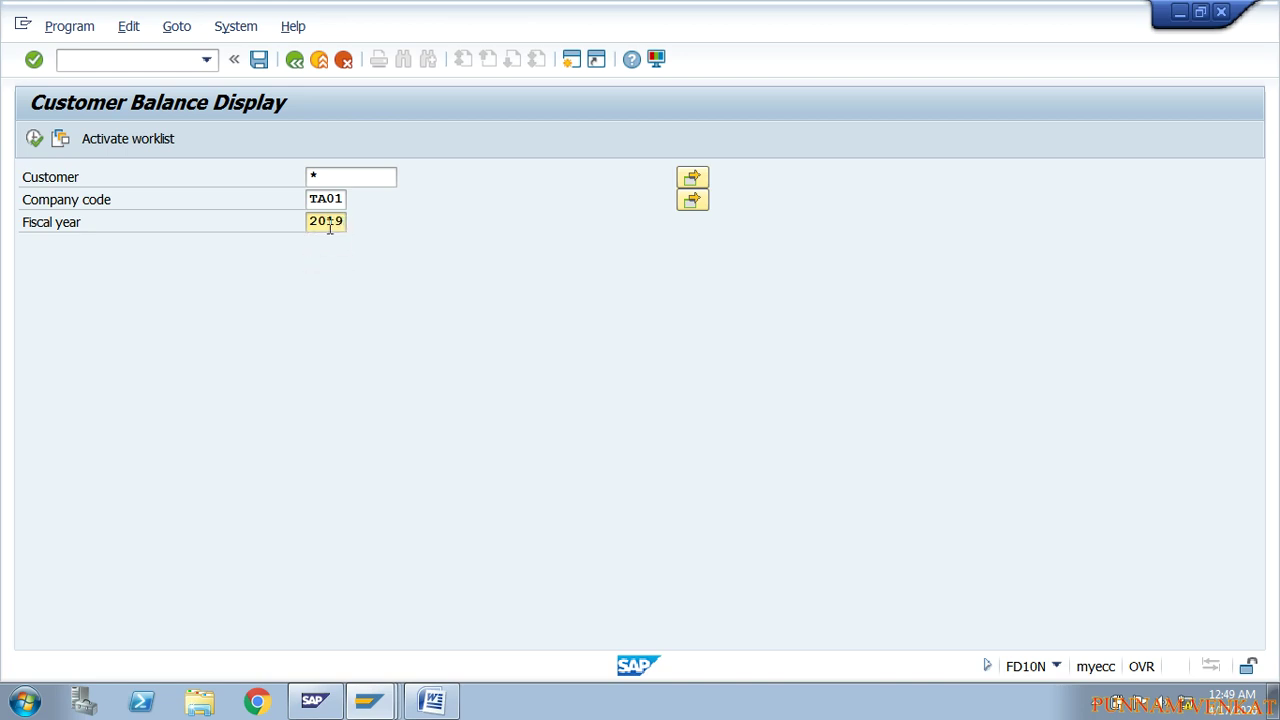
left_click(35, 140)
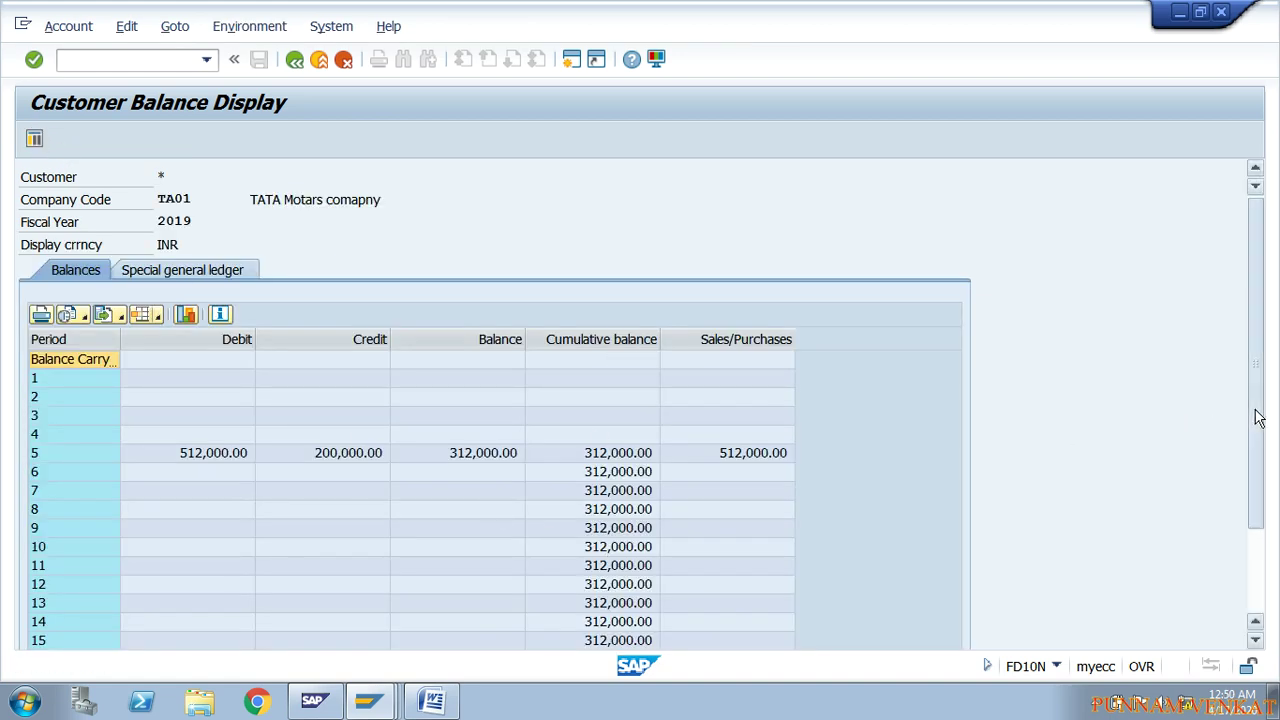
scroll(1257, 417, "down", 3)
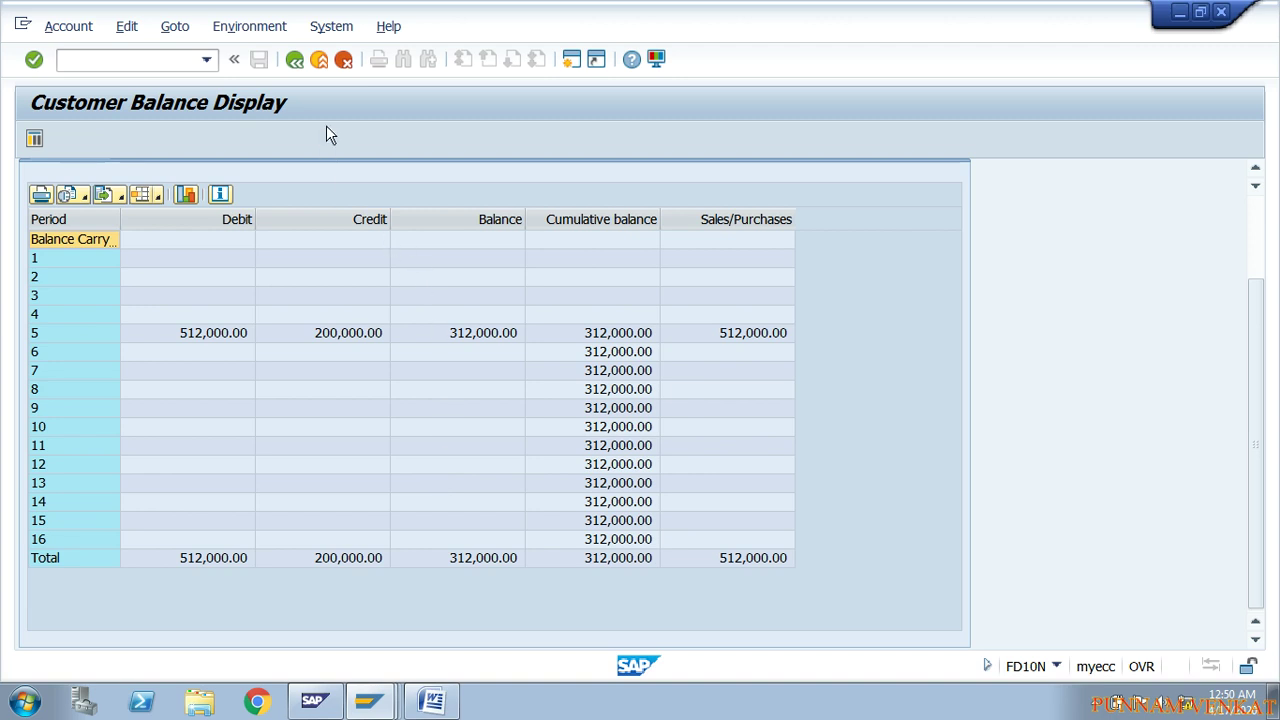
left_click(295, 60)
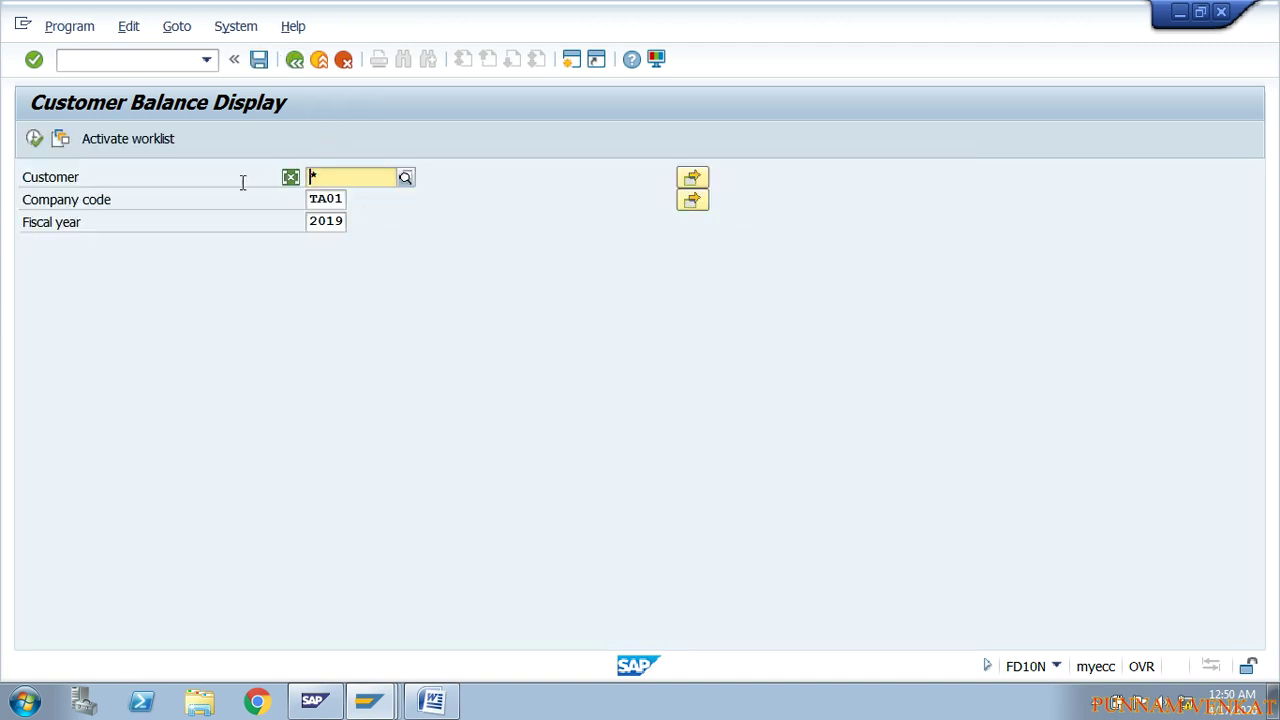
Display all TA01 customer balances for fiscal year 2020, widen the Period column to examine the balance carryforward, and return to SAP Easy Access
left_click(327, 221)
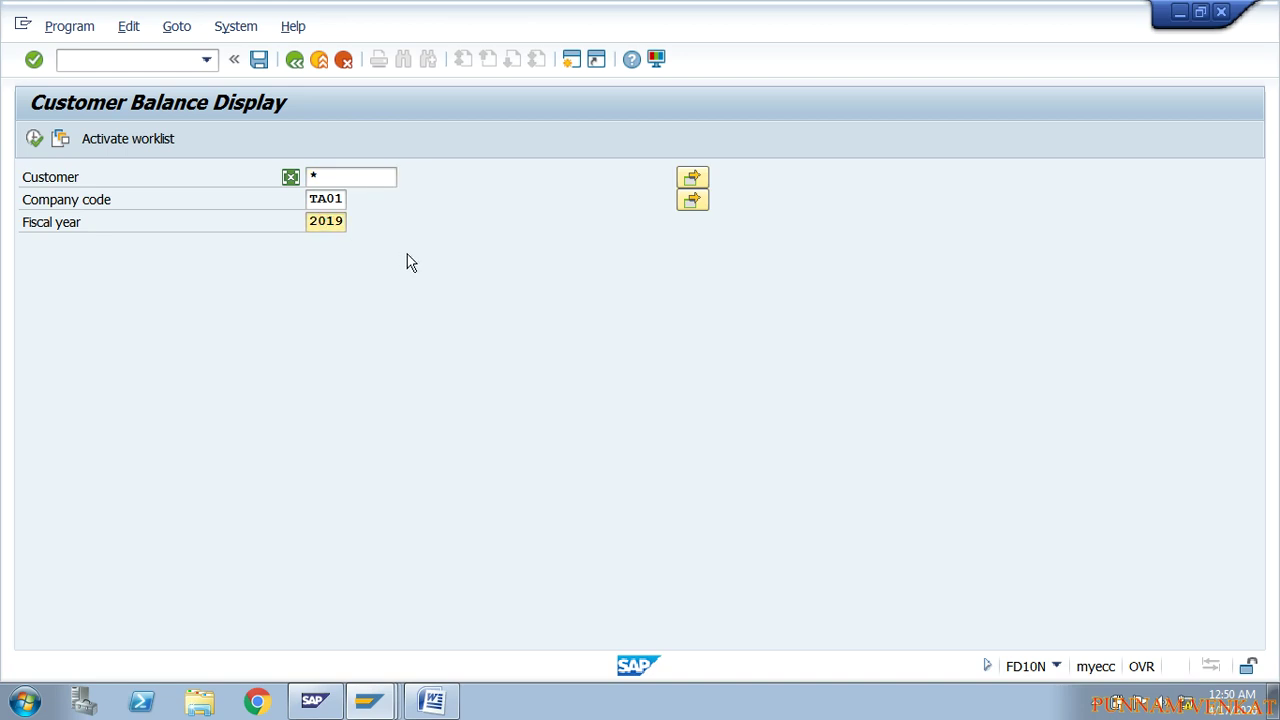
key("Delete")
key("Delete")
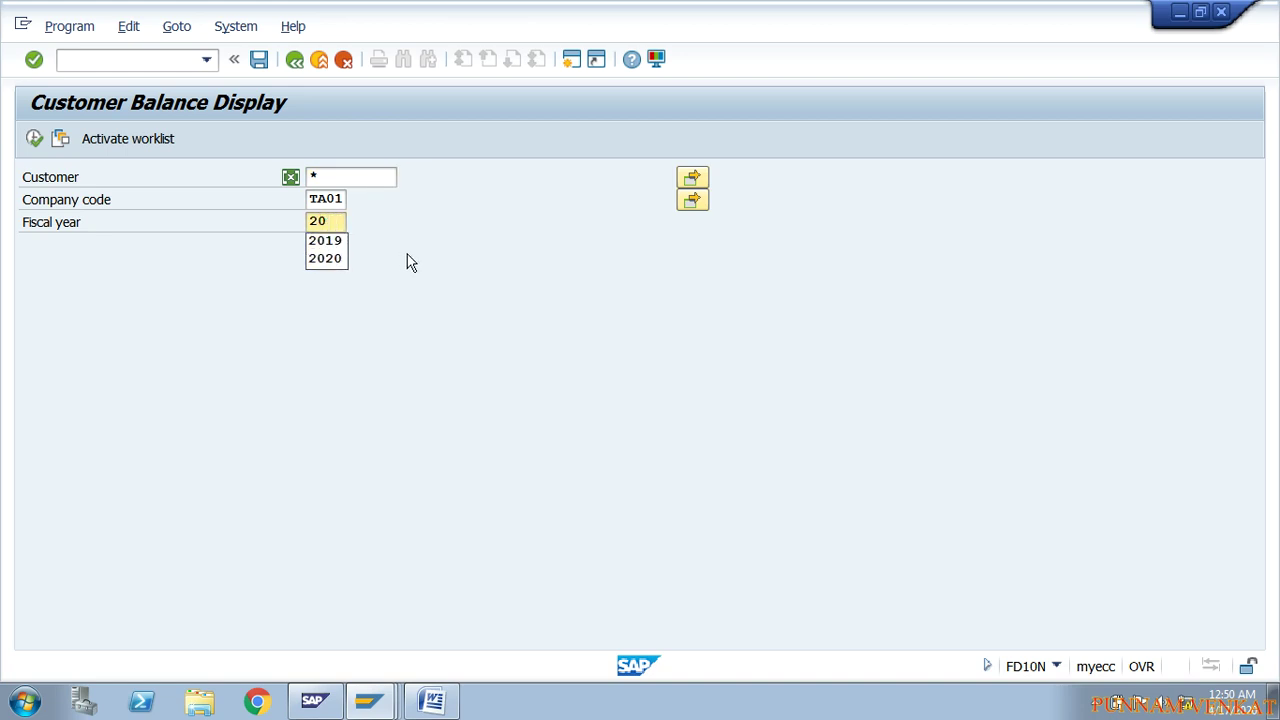
type("20")
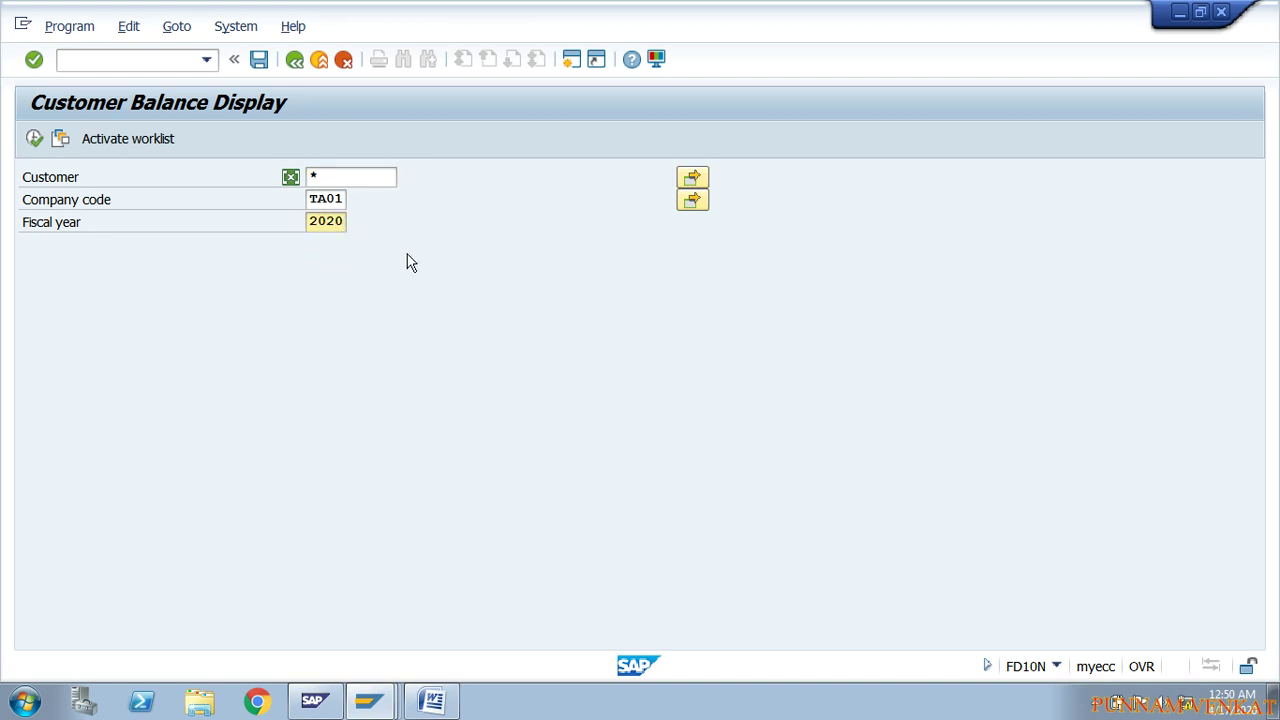
left_click(34, 138)
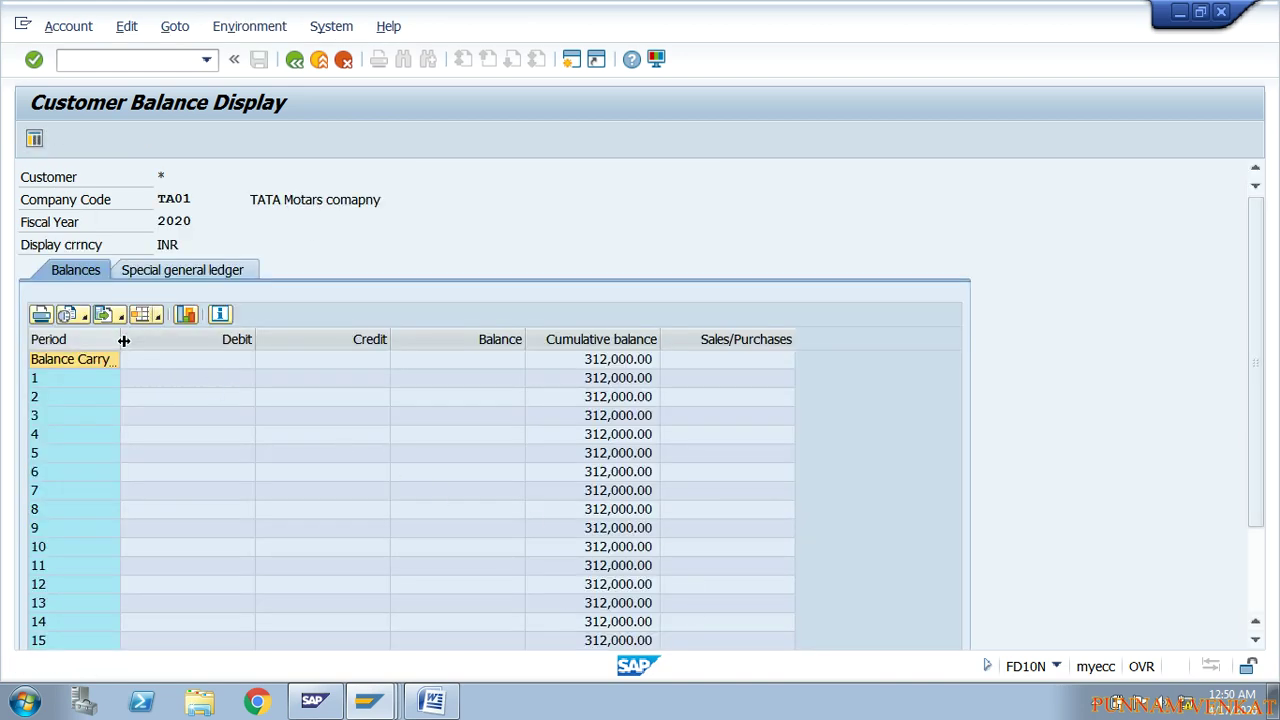
left_click_drag(122, 339, 296, 339)
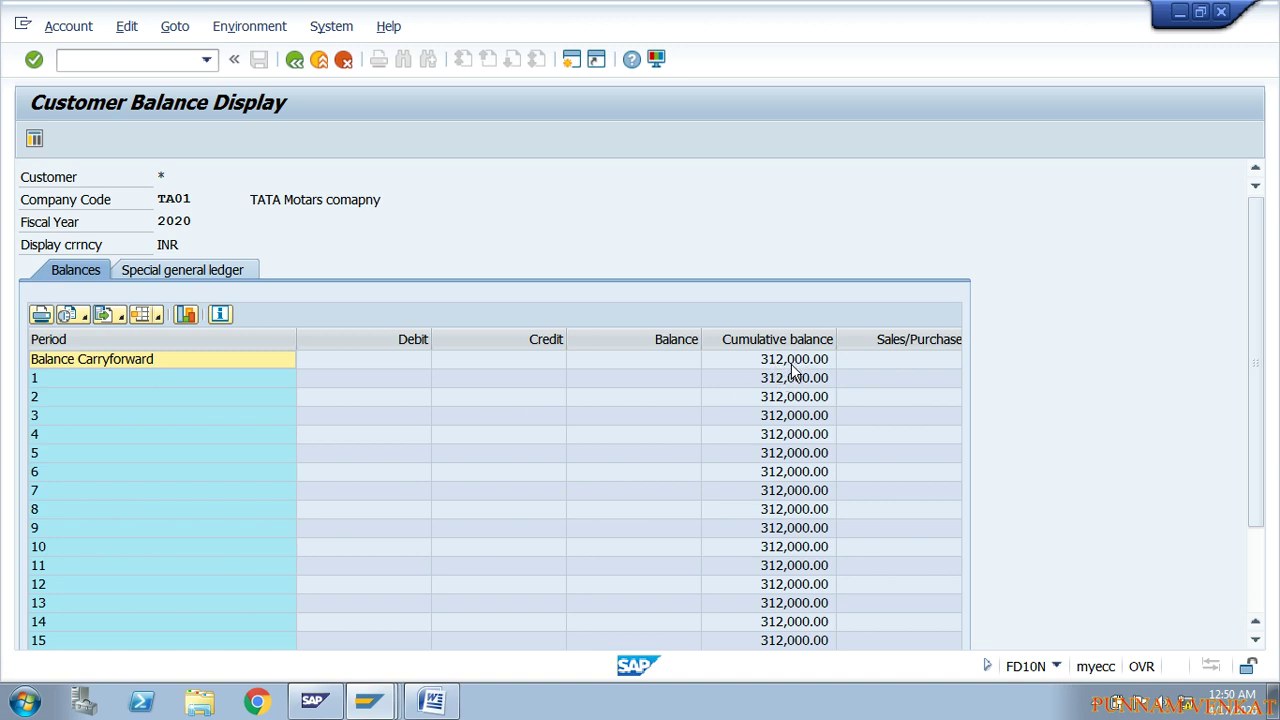
left_click(292, 61)
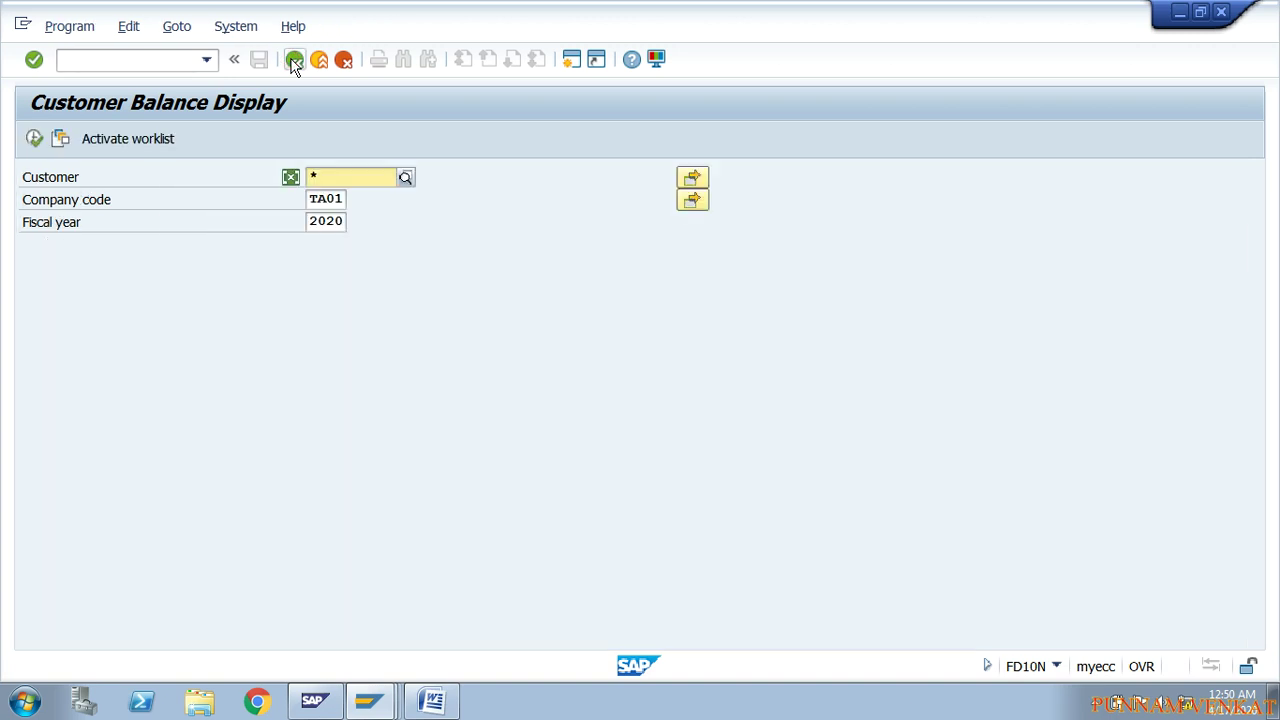
left_click(292, 61)
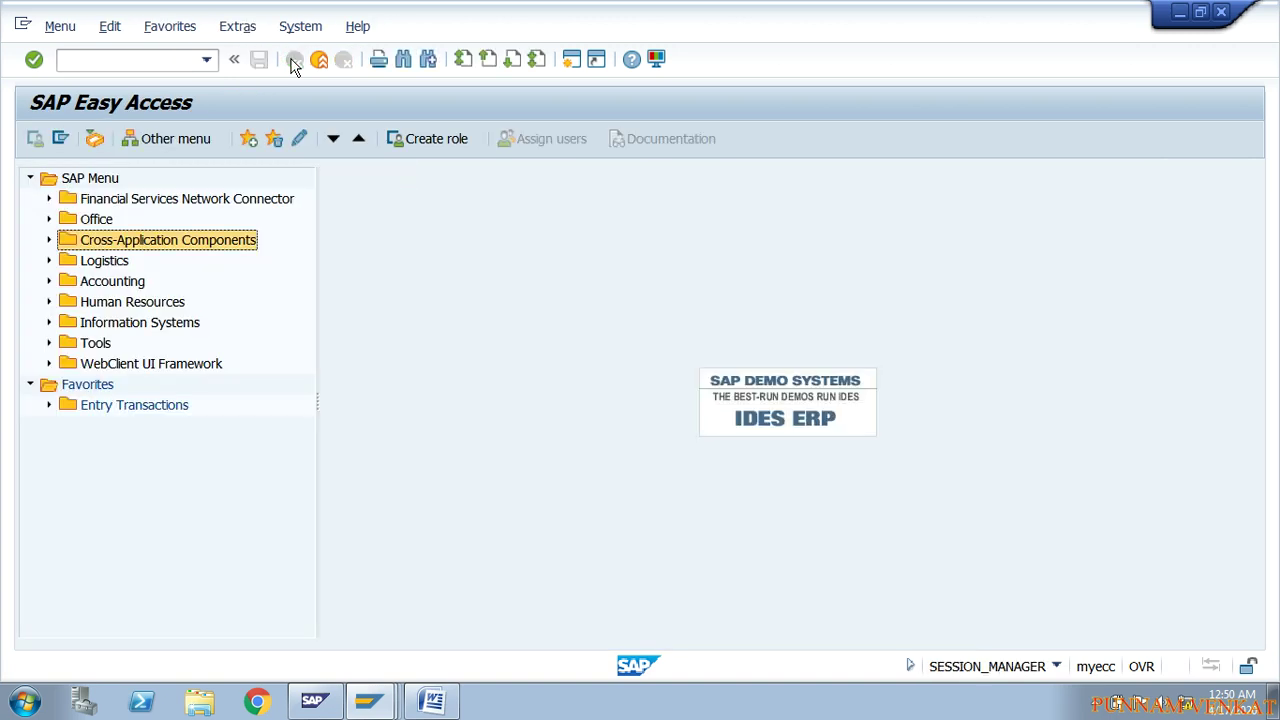
Select the vendor balance transaction code FK10N in the Word notes and open that transaction in SAP
left_click(433, 699)
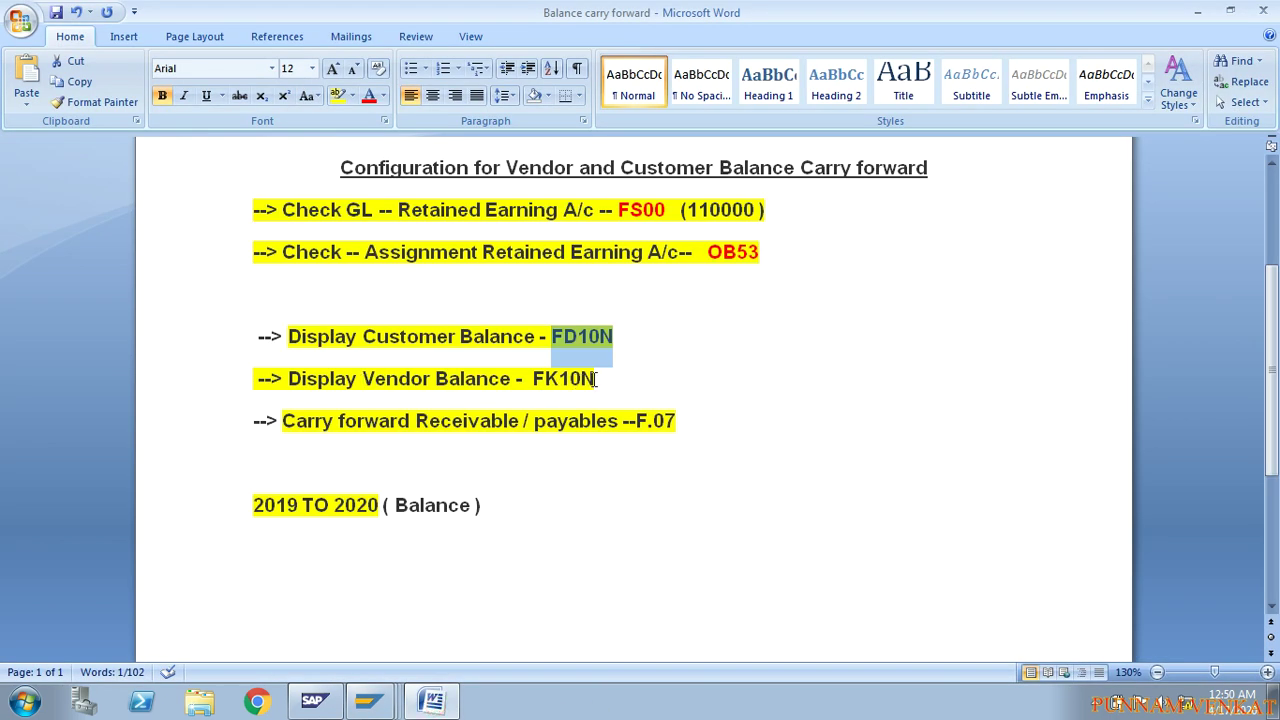
left_click_drag(596, 380, 532, 380)
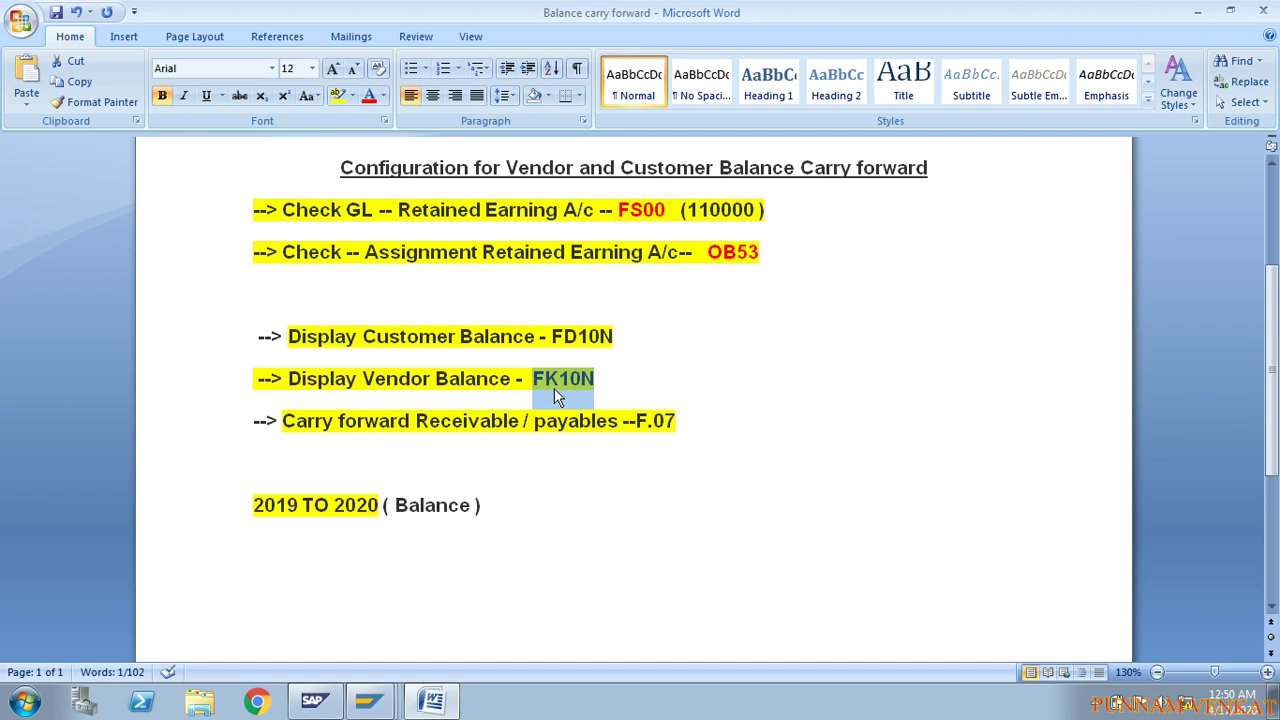
key("alt+Tab")
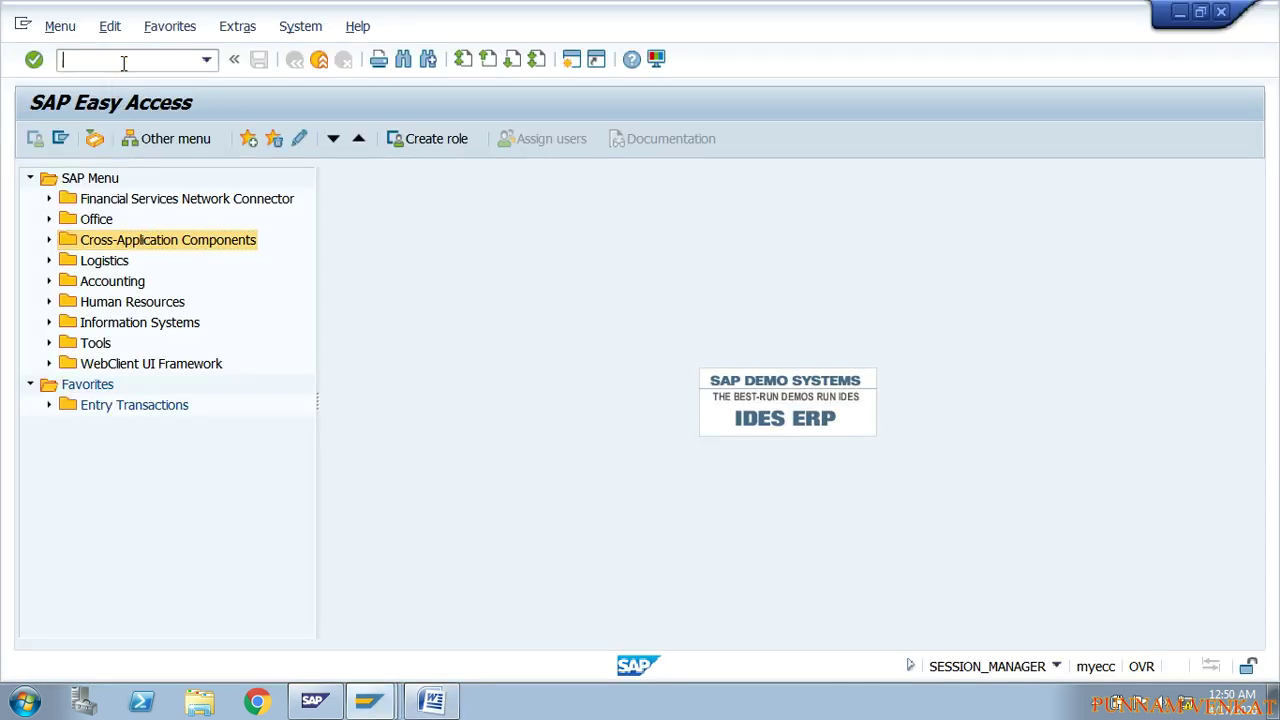
left_click(124, 62)
type("FK10N")
key("Return")
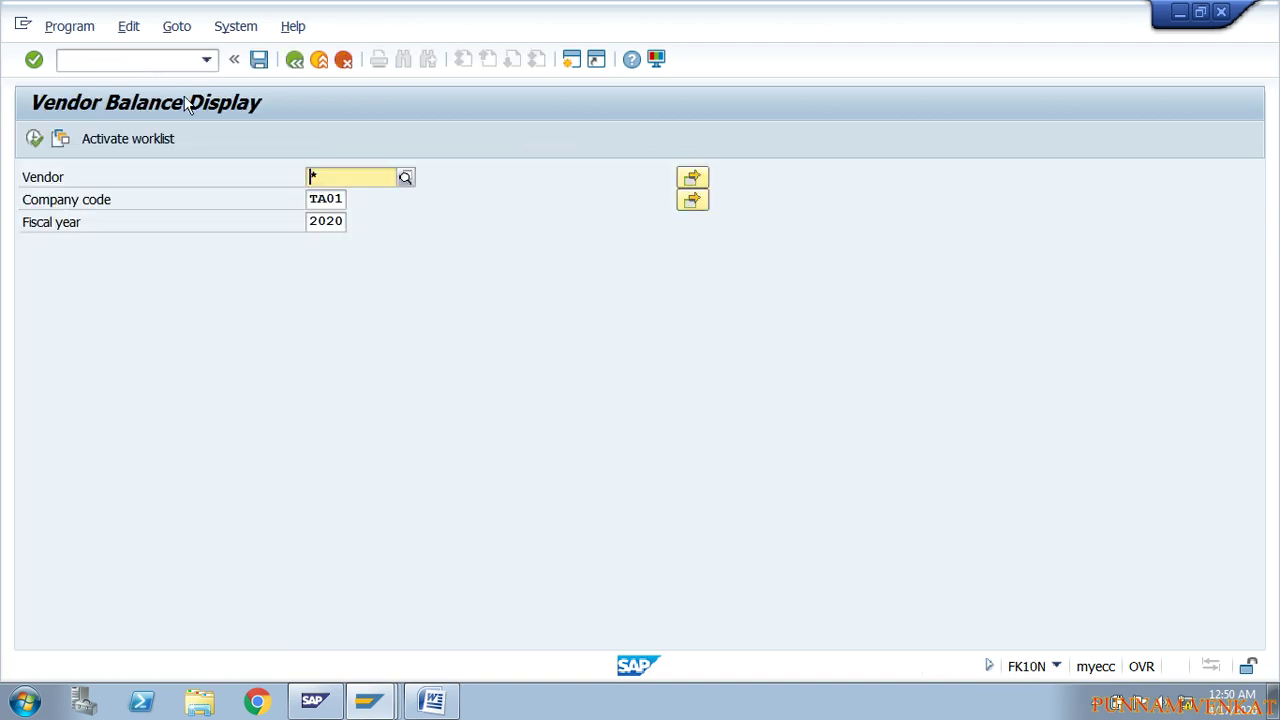
Display the balances of all vendors in company code TA01 for fiscal year 2019, examine the totals, and return to the selection screen
left_click(332, 200)
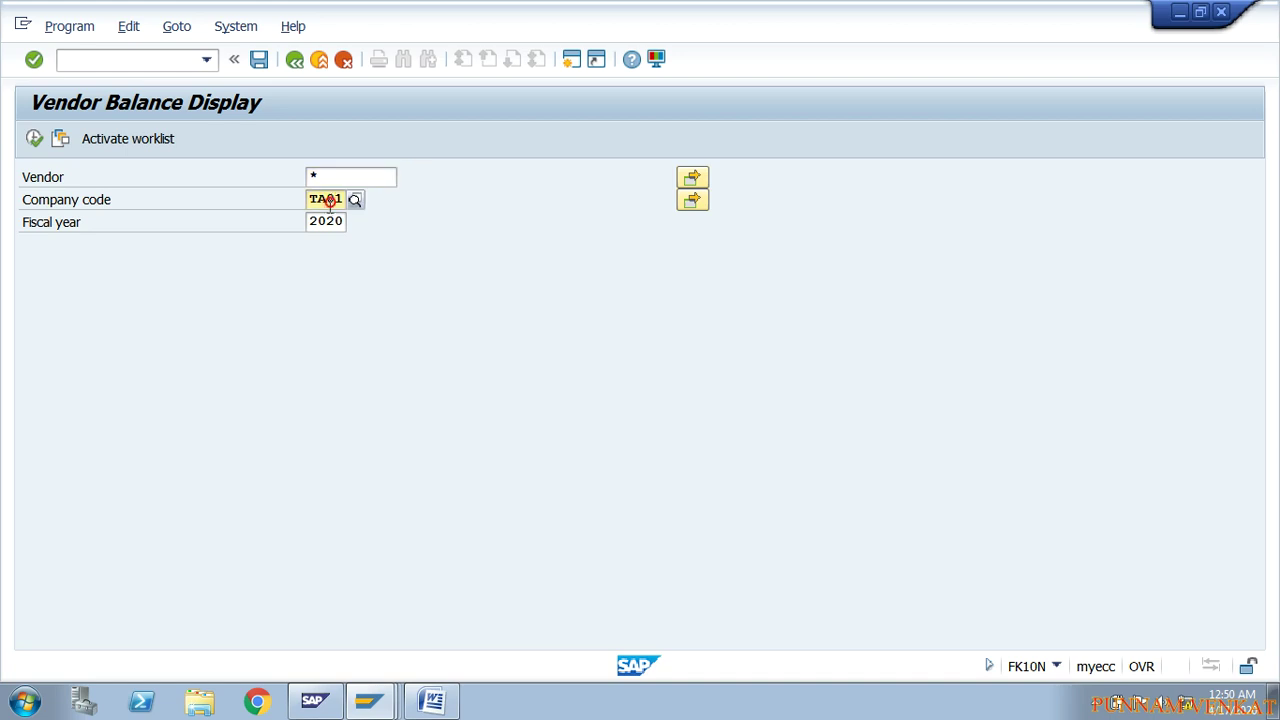
left_click(345, 221)
key("BackSpace")
key("BackSpace")
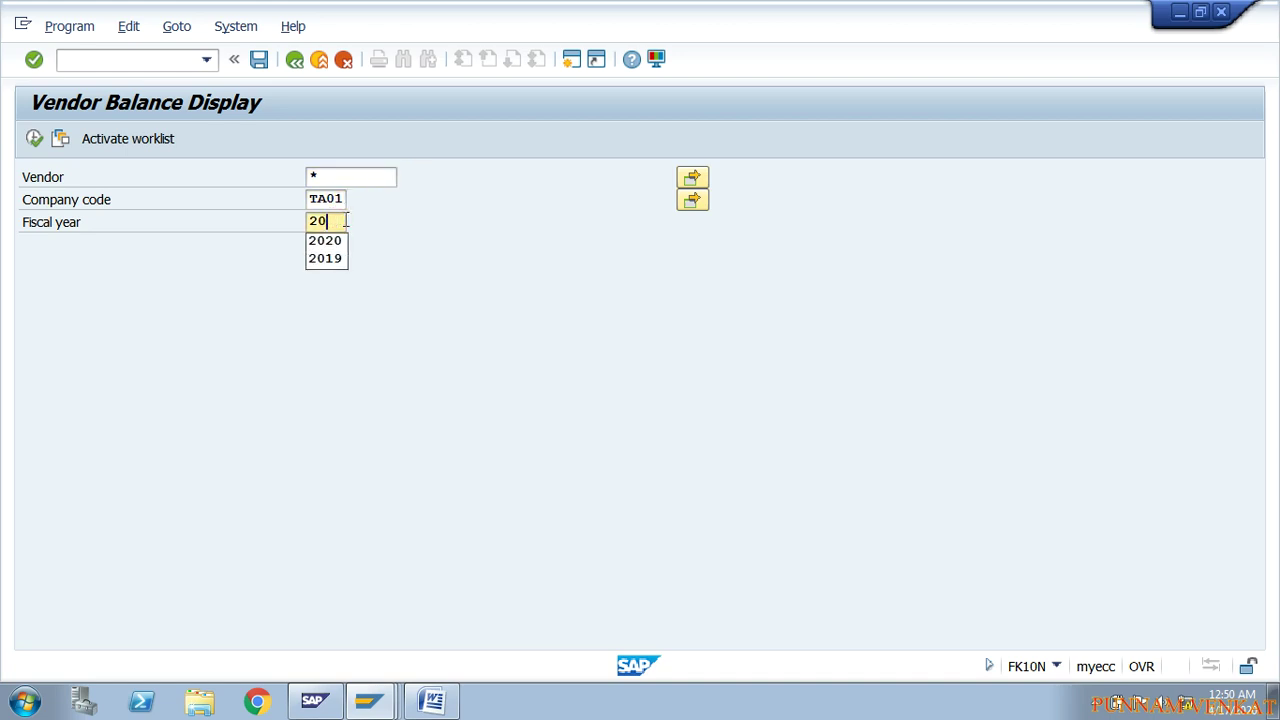
type("19")
left_click(34, 140)
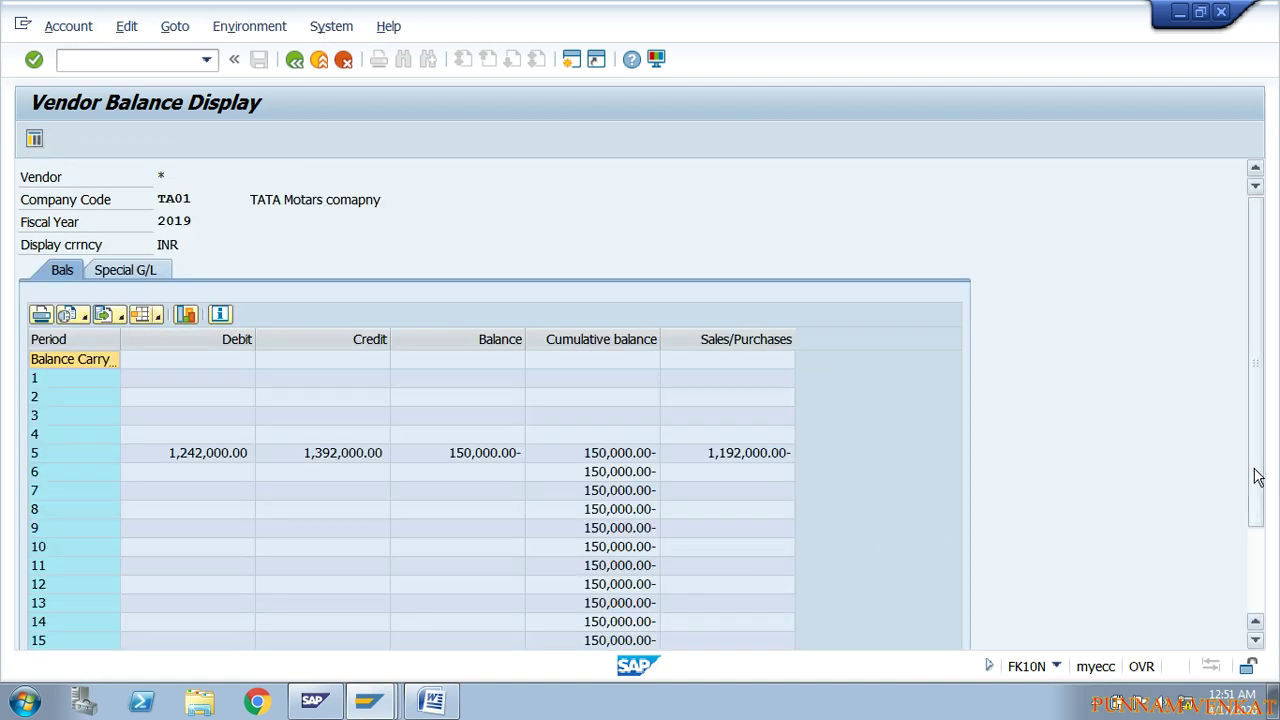
scroll(1254, 472, "down", 3)
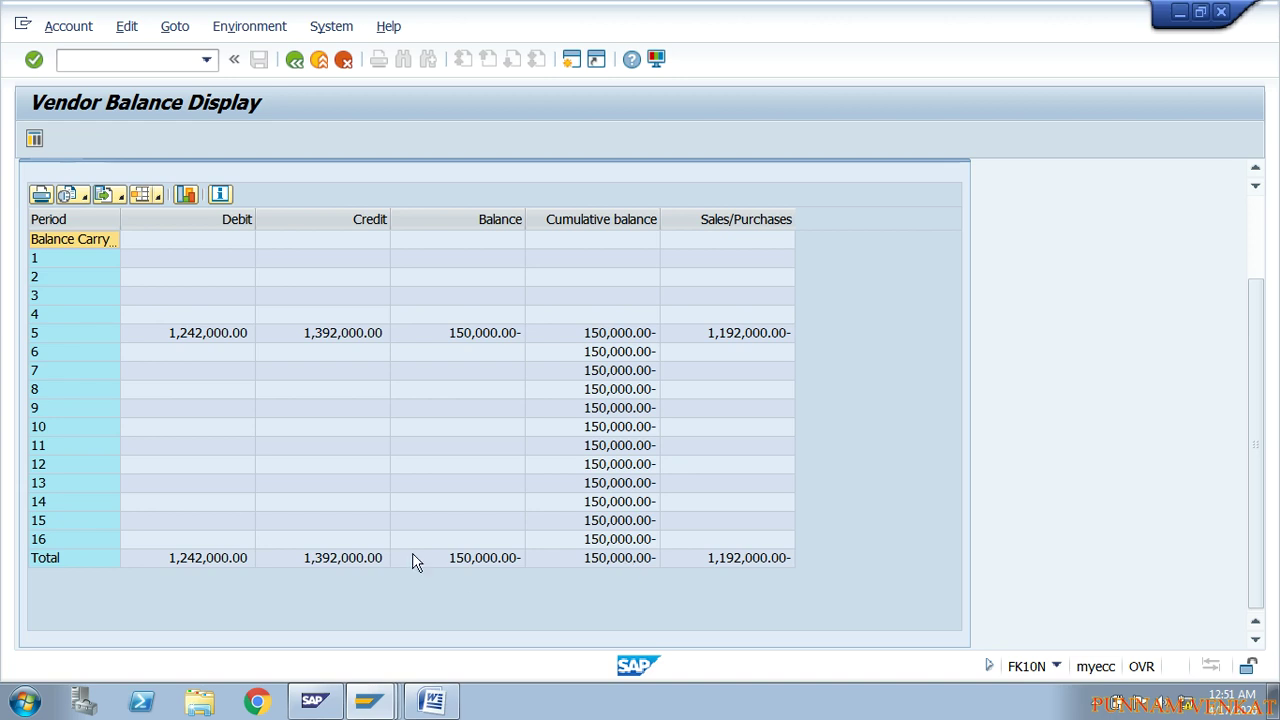
left_click(294, 60)
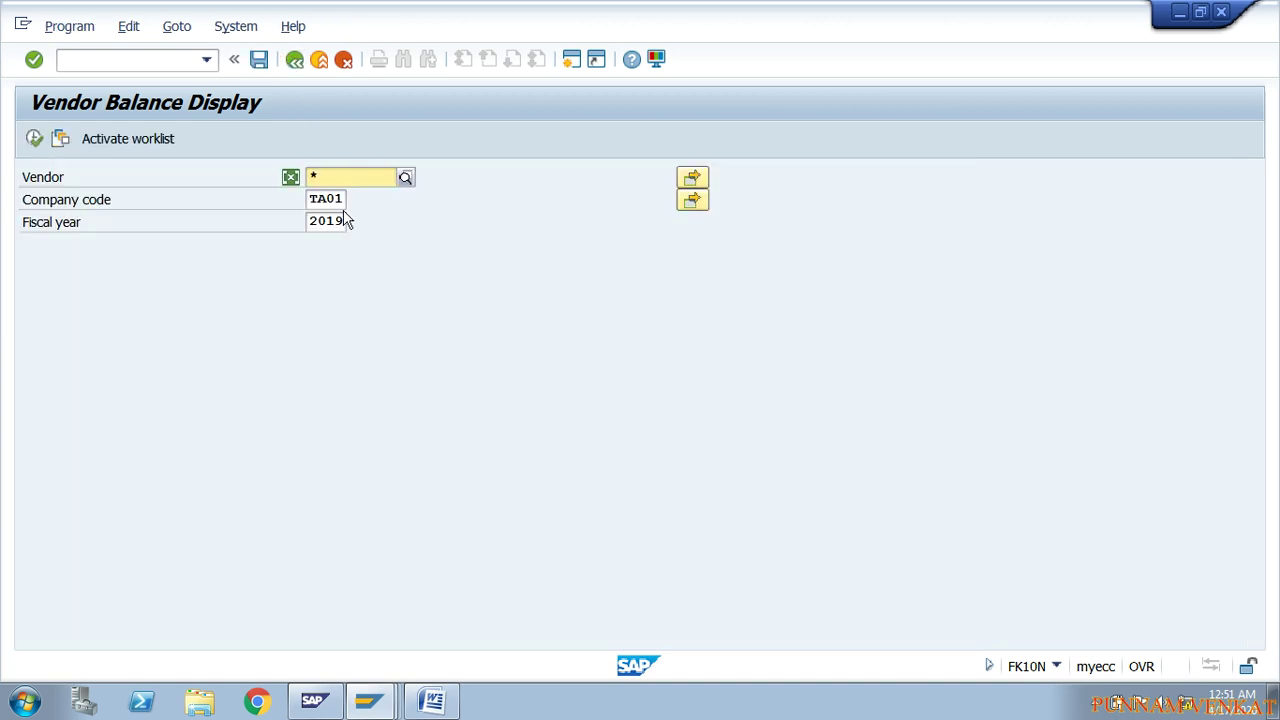
Display all TA01 vendor balances for fiscal year 2020, widen the Period column to examine the balance carryforward, and return to SAP Easy Access
left_click(339, 222)
type("9")
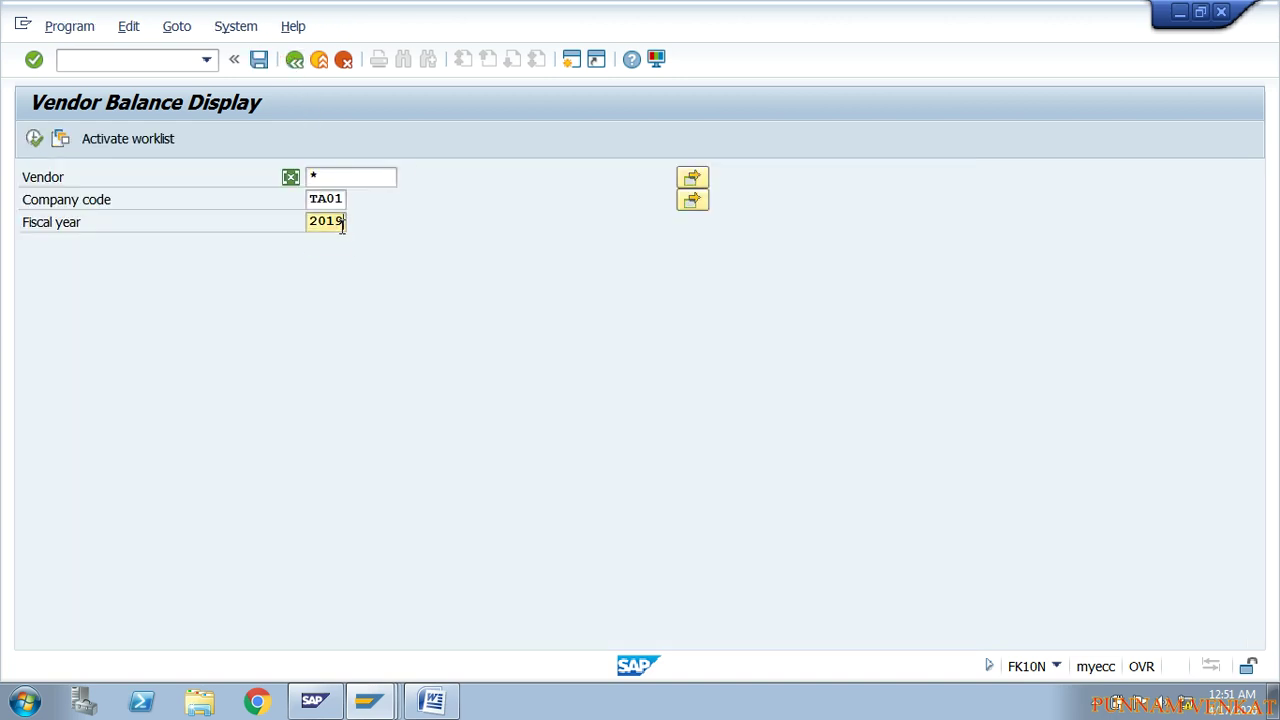
key("BackSpace")
key("BackSpace")
type("20")
left_click(35, 139)
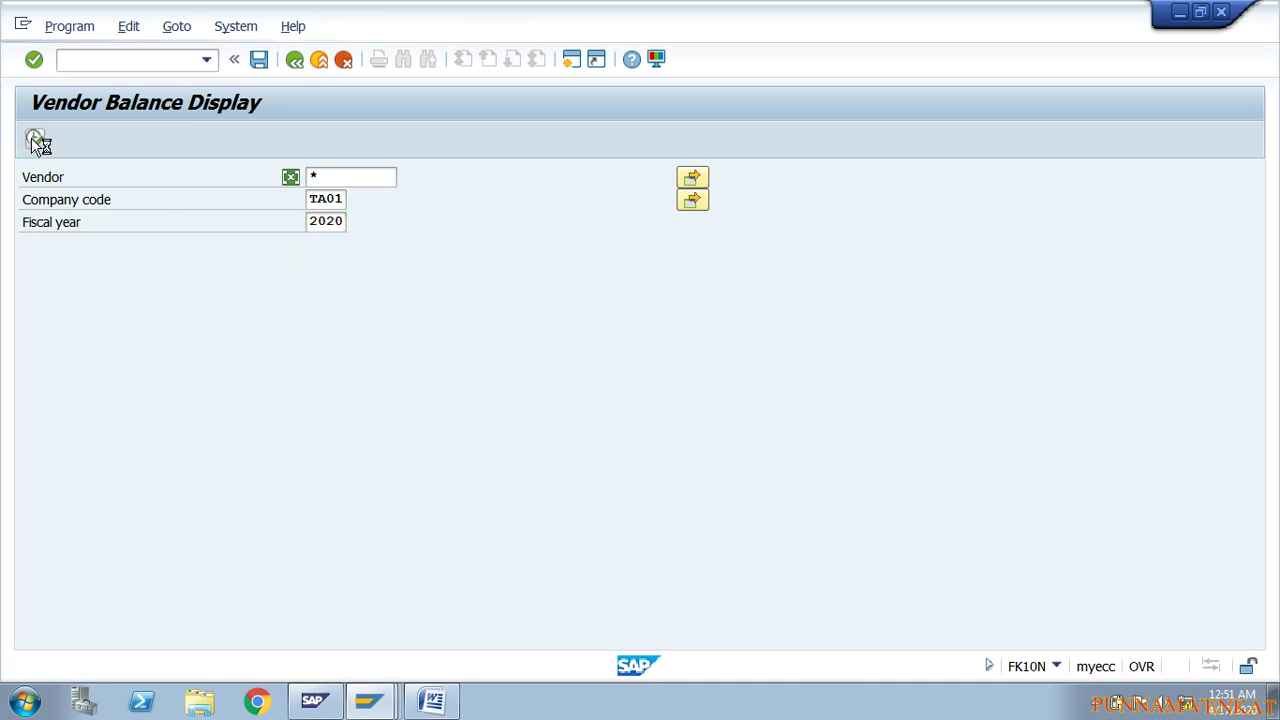
left_click_drag(122, 337, 258, 339)
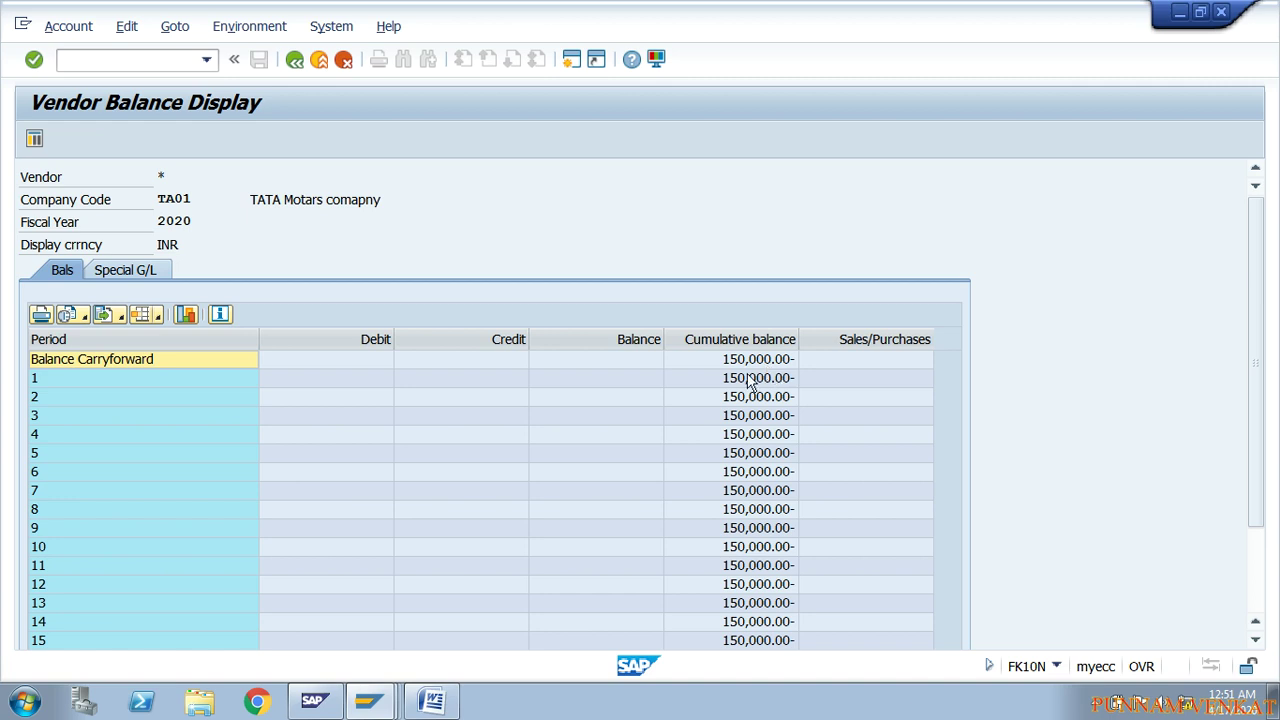
left_click(295, 61)
left_click(294, 62)
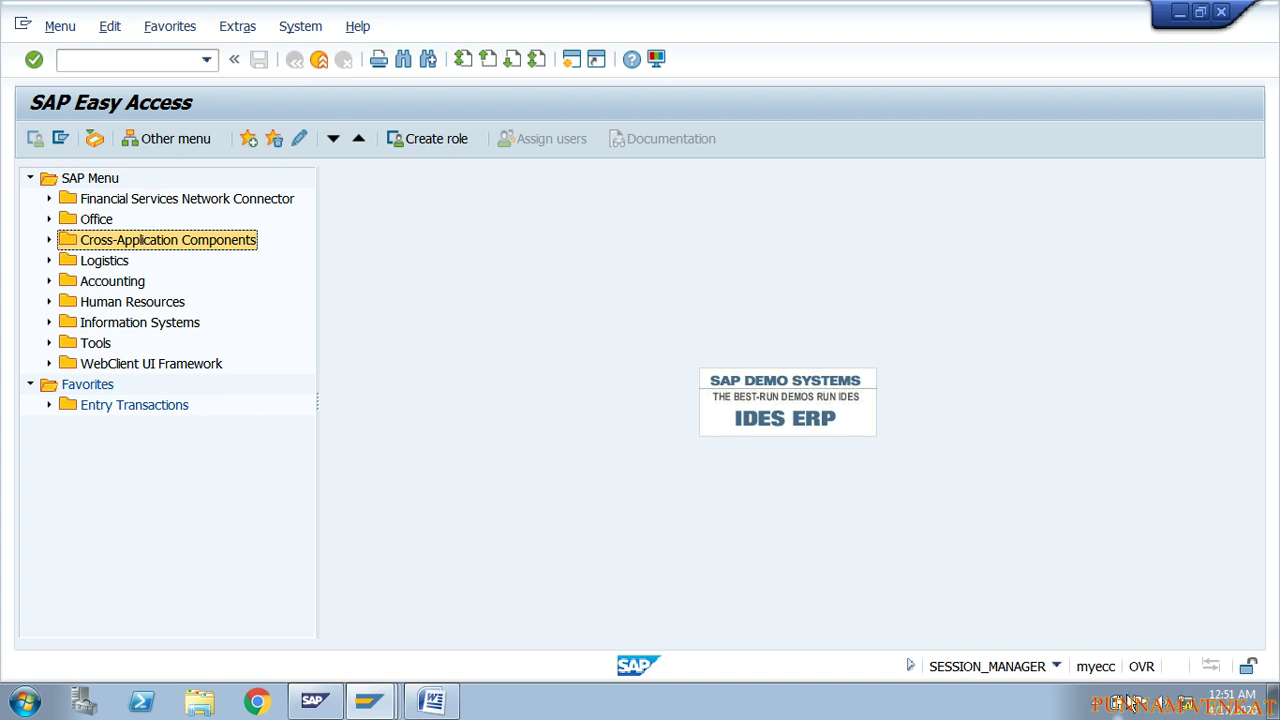